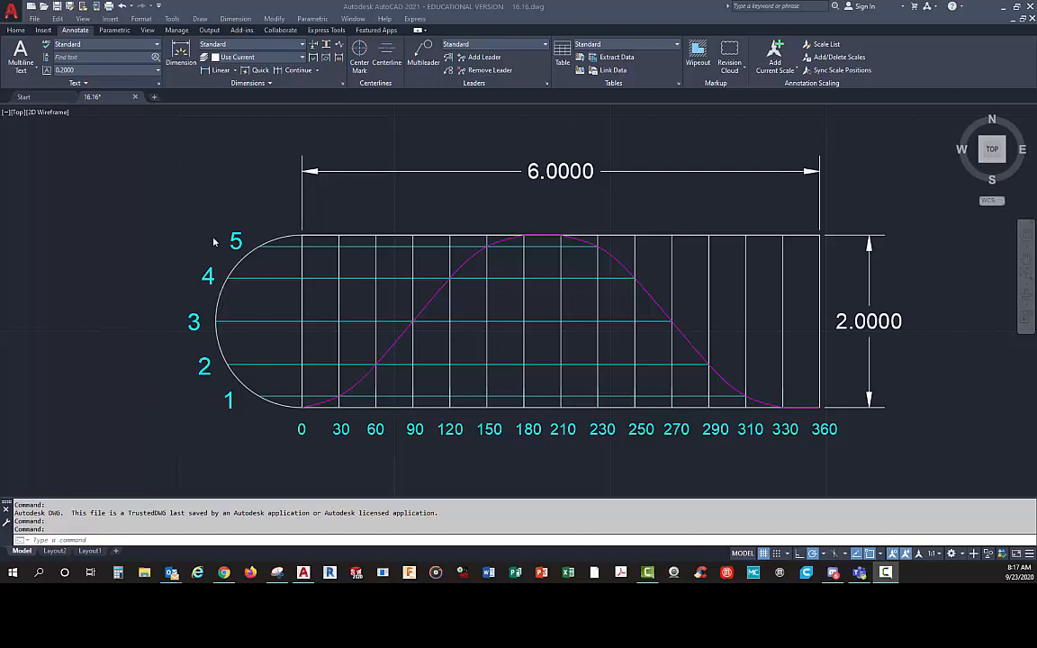
- Make Dimension the current layer and draw a vertical line from the semicircle's centre to its lower endpoint
click(271, 417)
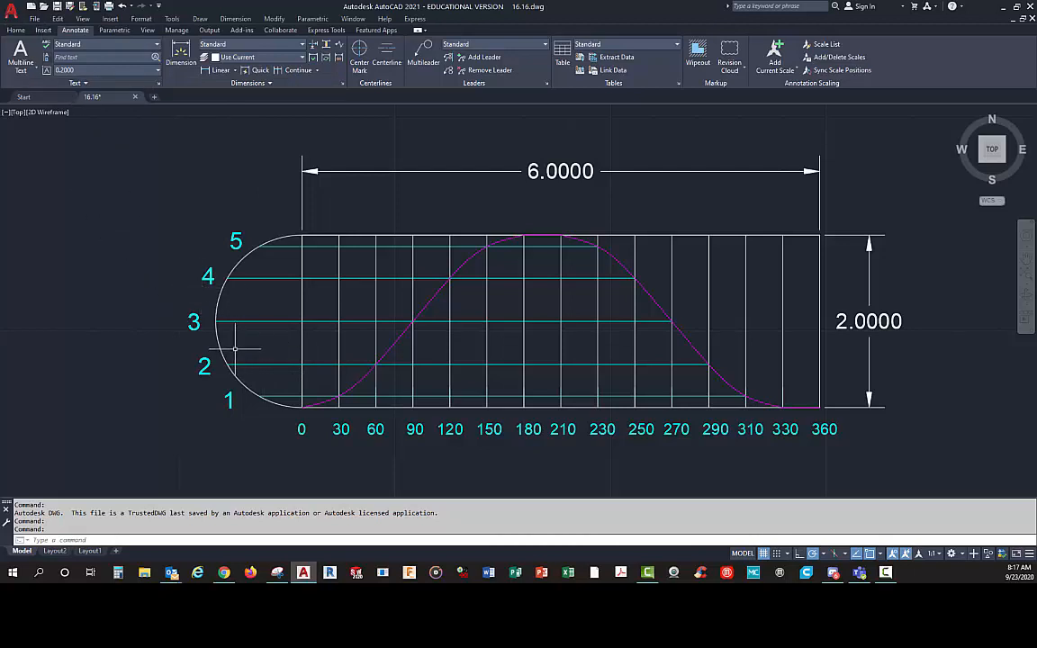
click(16, 30)
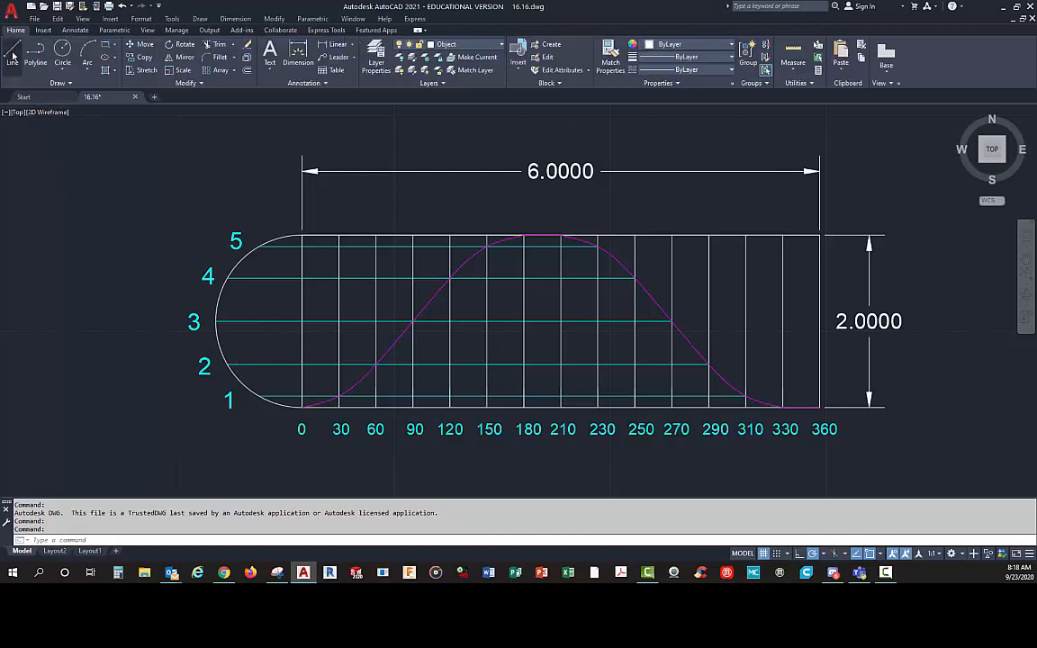
click(495, 45)
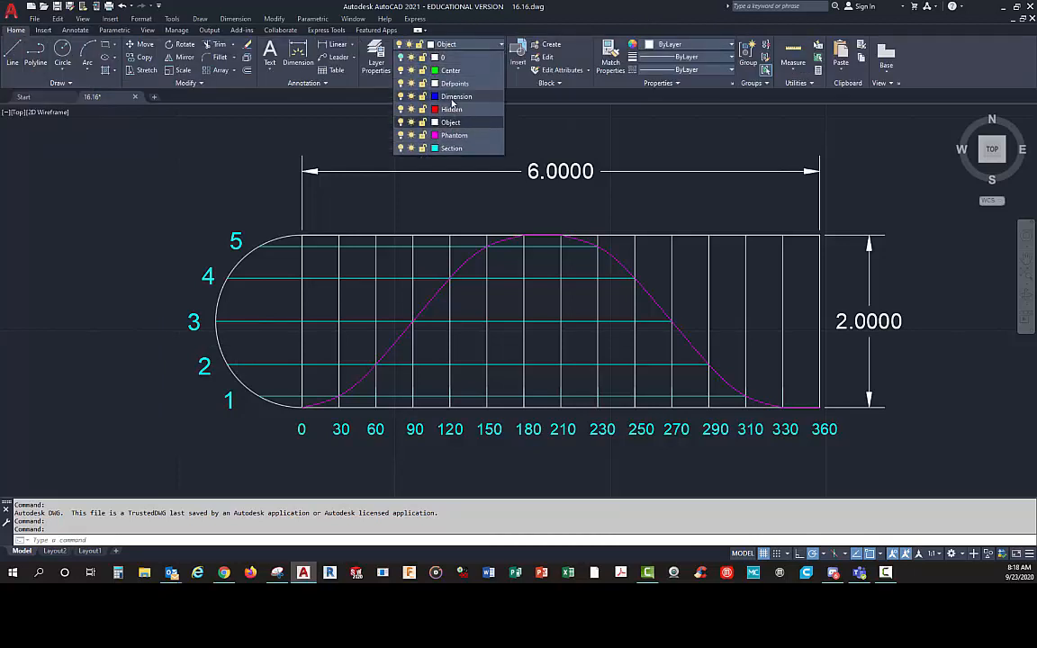
click(445, 85)
click(12, 54)
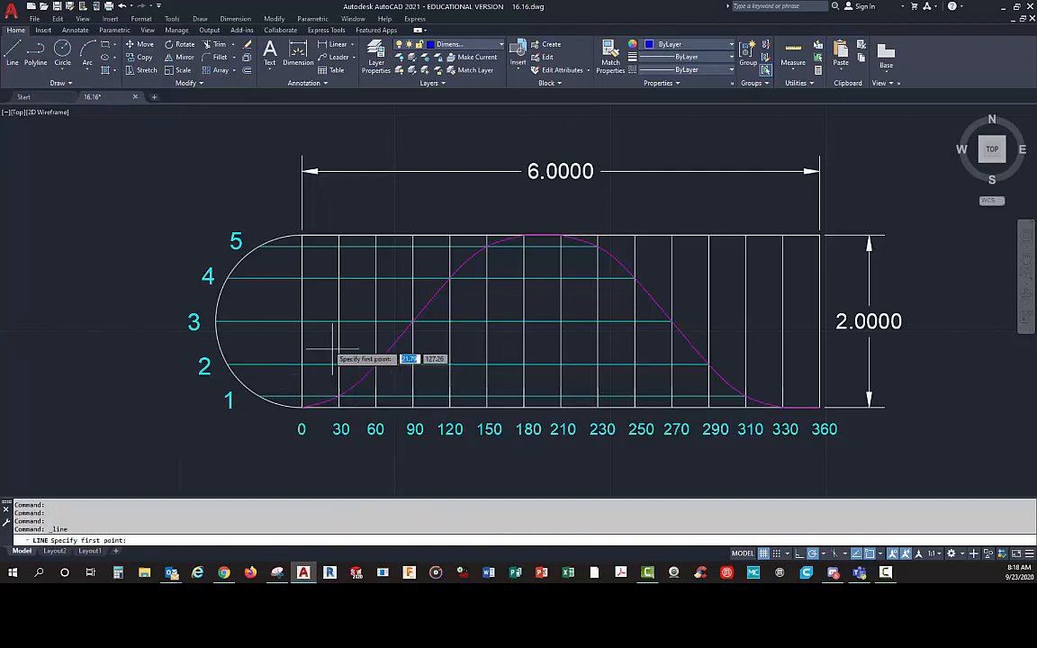
click(301, 321)
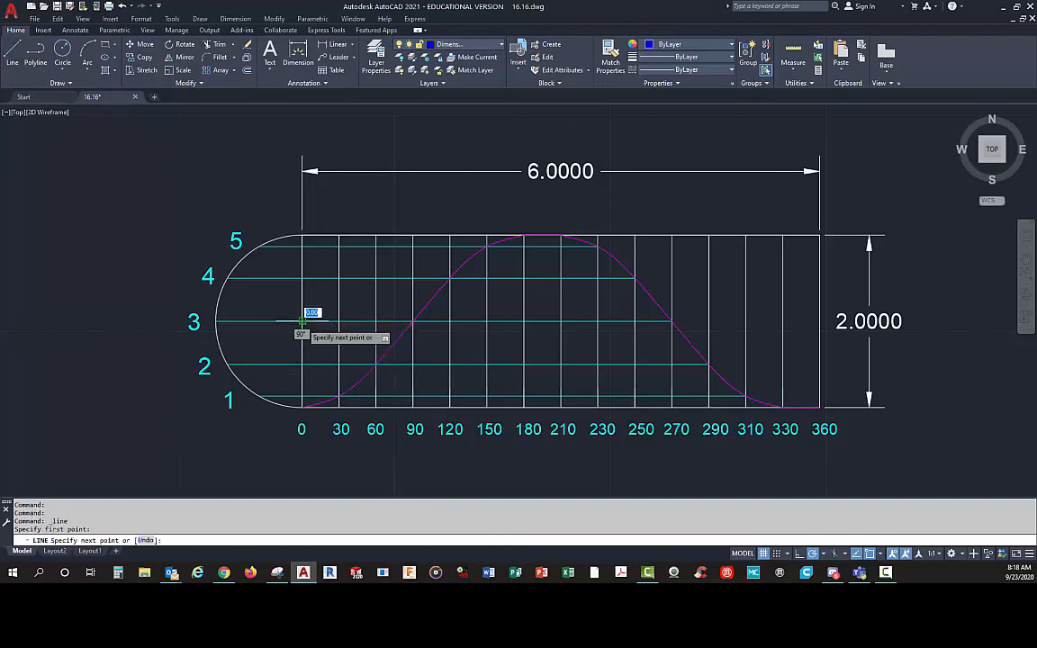
click(301, 407)
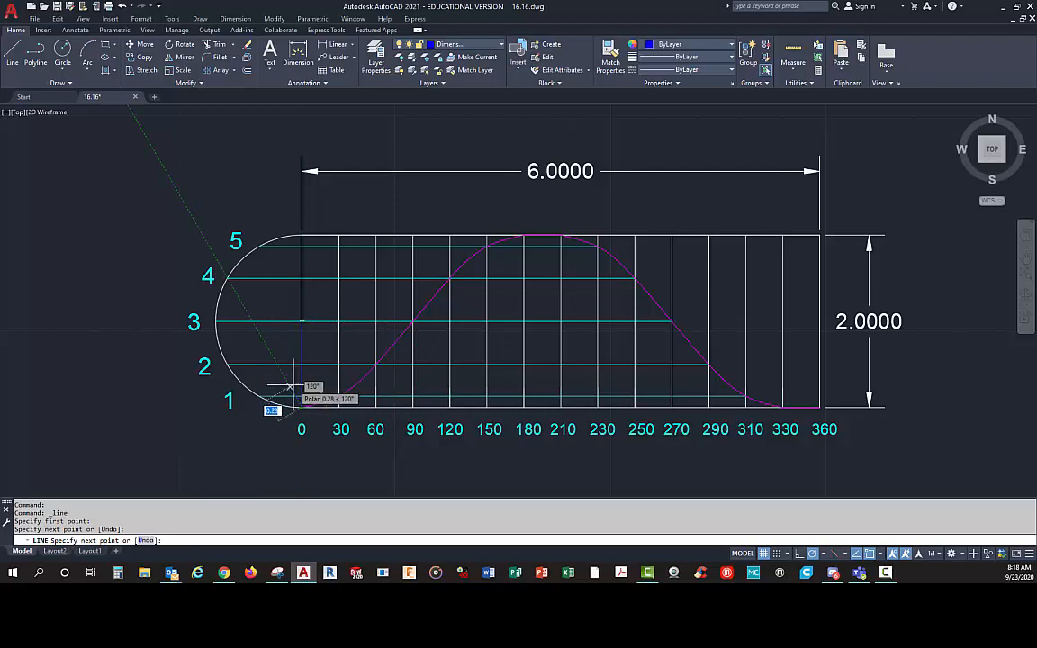
key(Return)
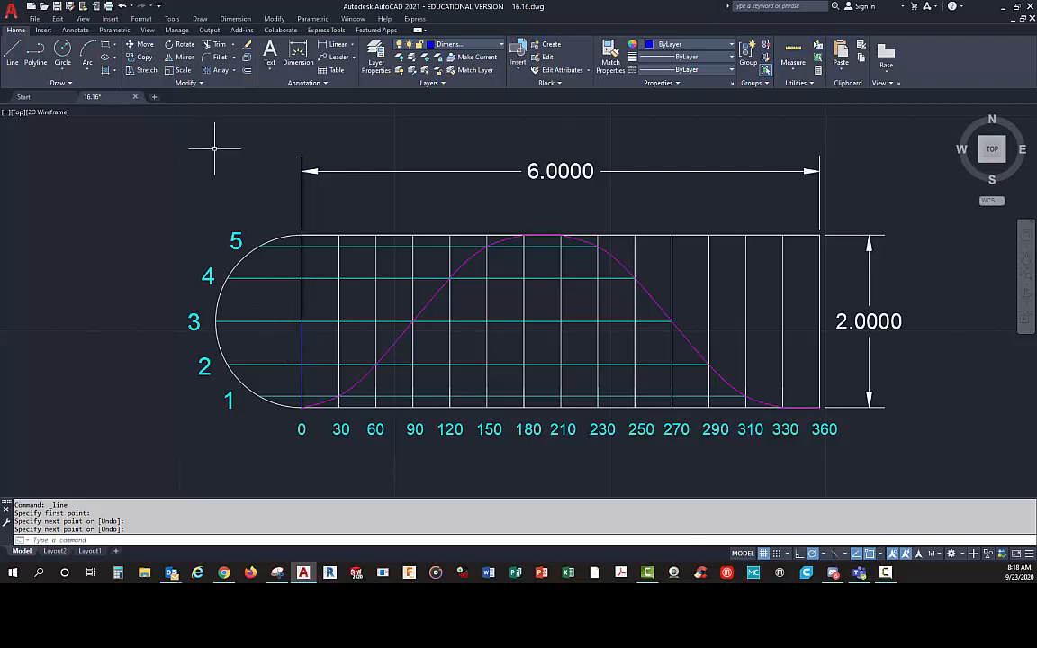
- Create a polar array of the new blue vertical line, centred on the semicircle's centre point
click(234, 71)
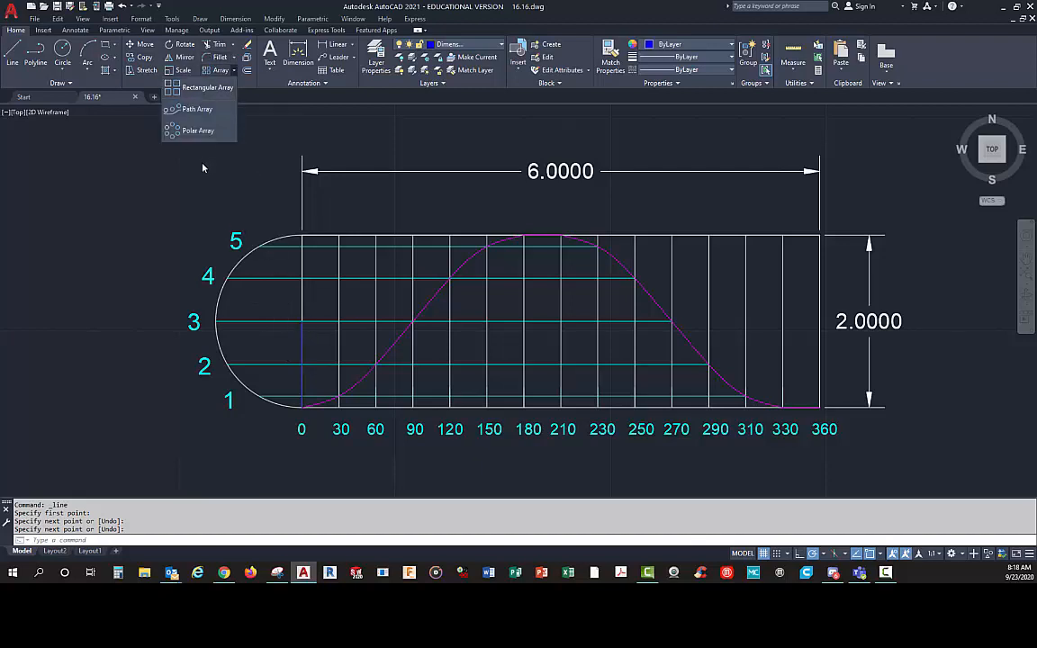
click(177, 131)
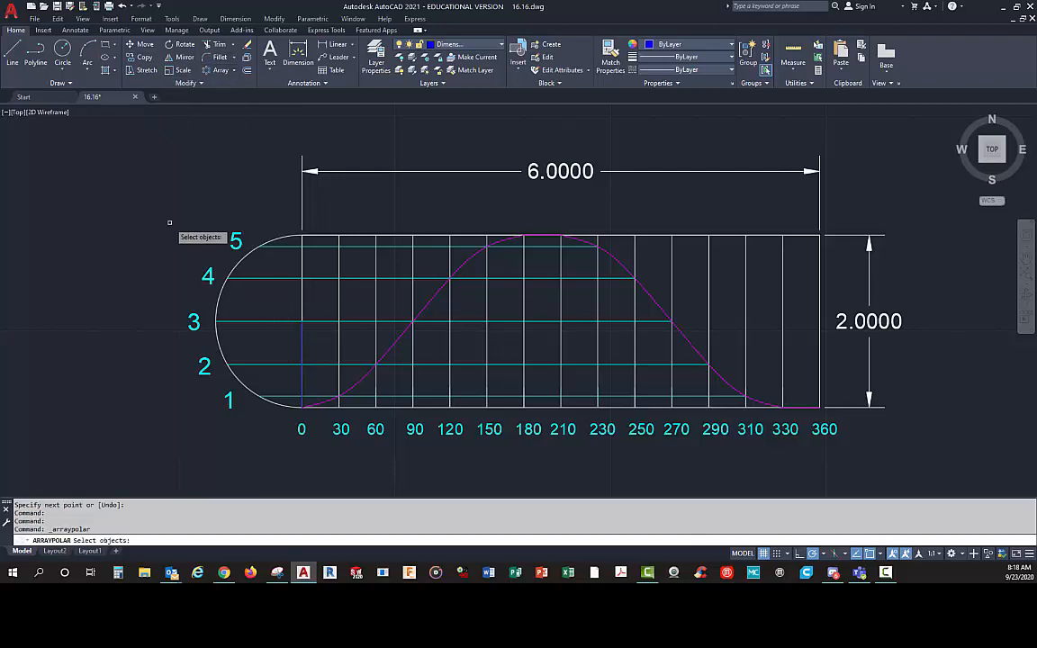
click(302, 344)
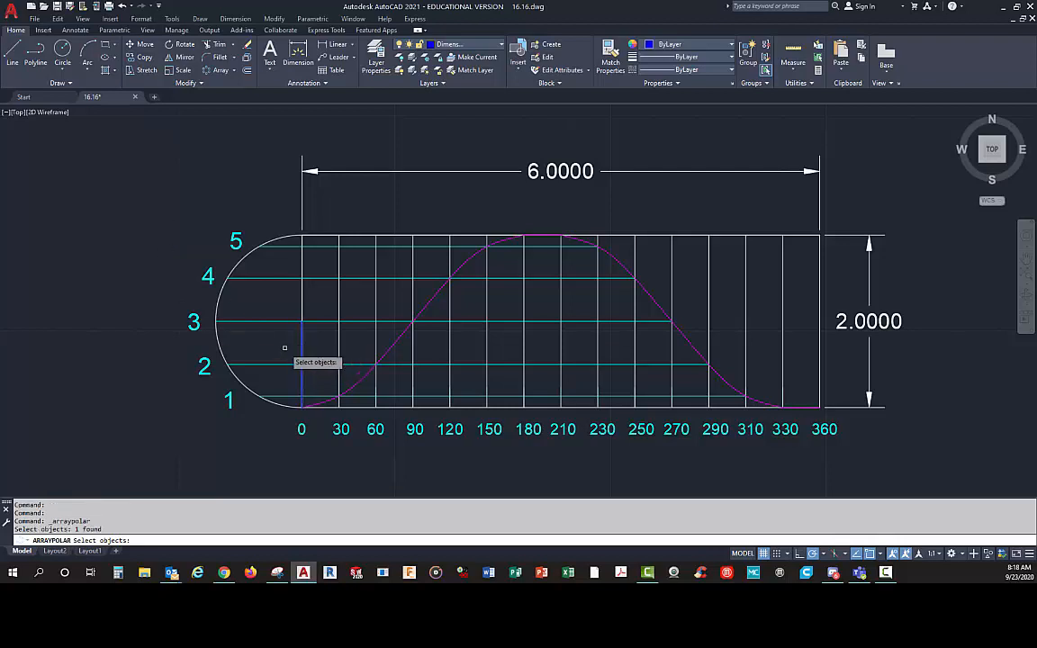
key(Return)
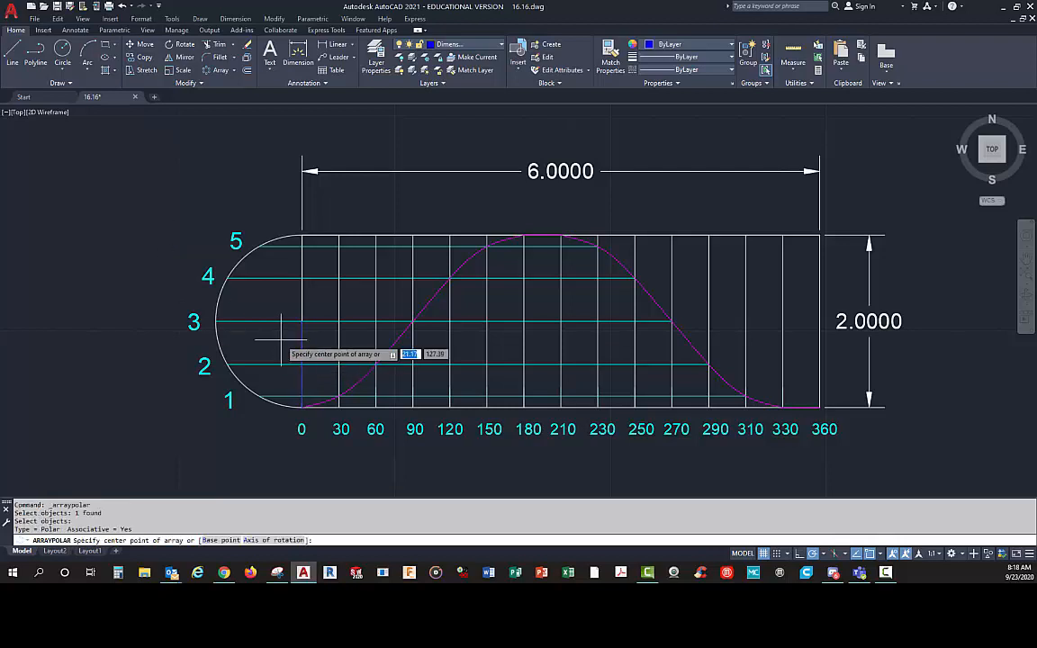
click(302, 320)
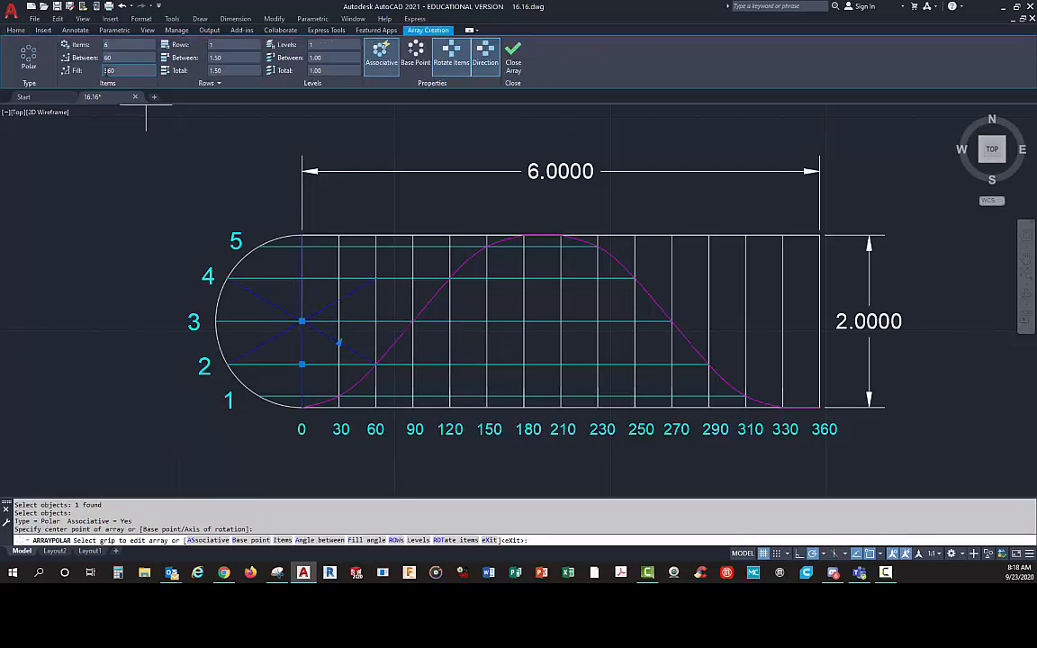
- Set the polar array's fill angle to 180 and its item count to 7, and finish the array
click(117, 55)
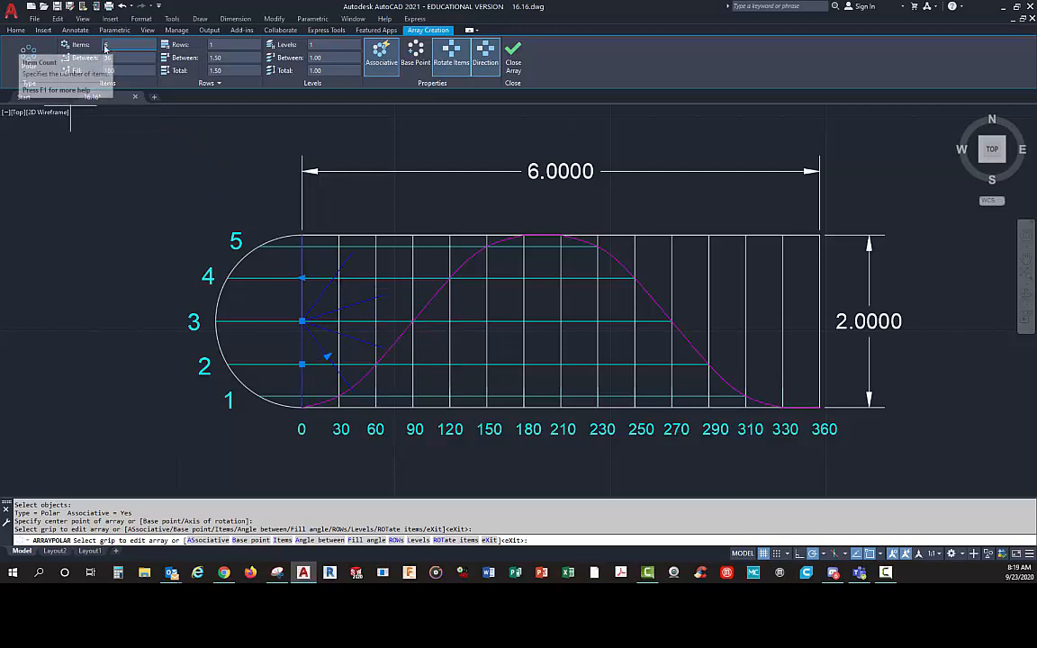
click(105, 44)
text(6)
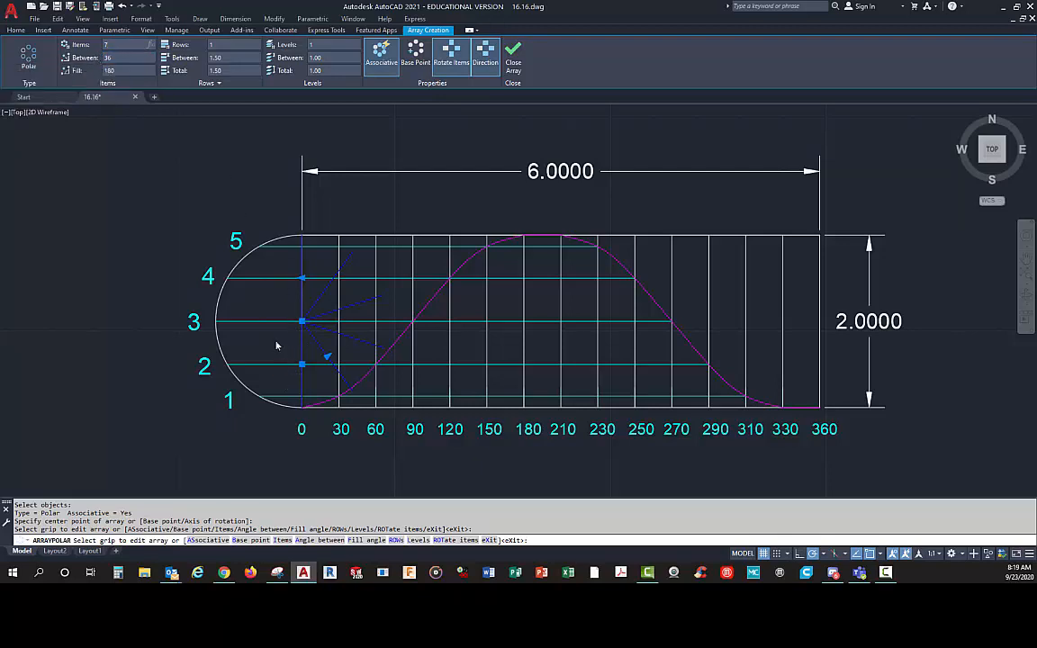
key(Return)
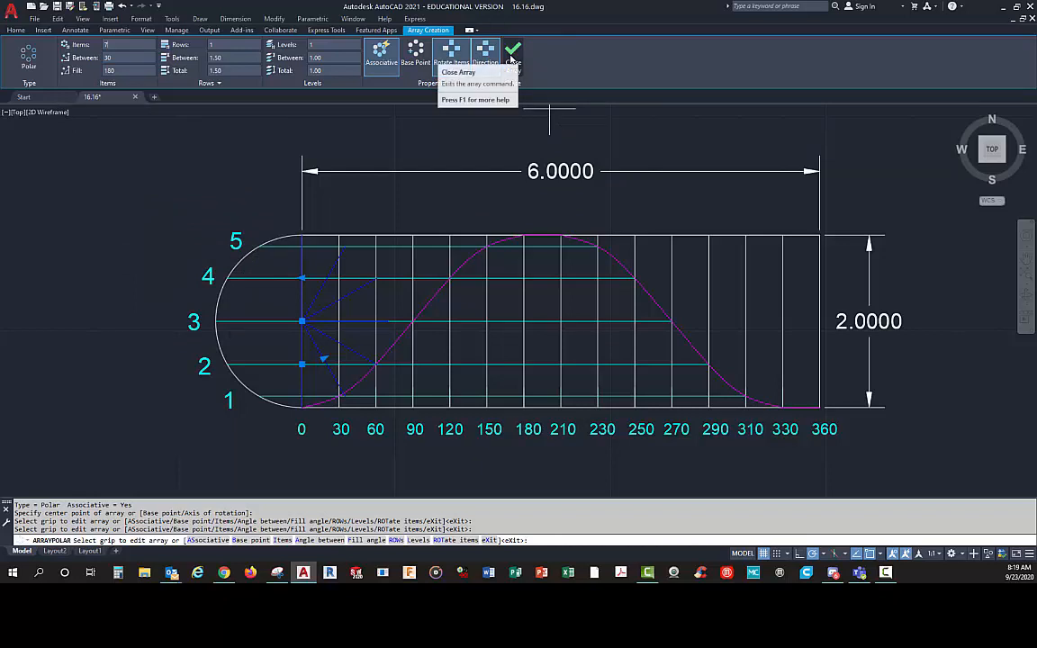
click(512, 60)
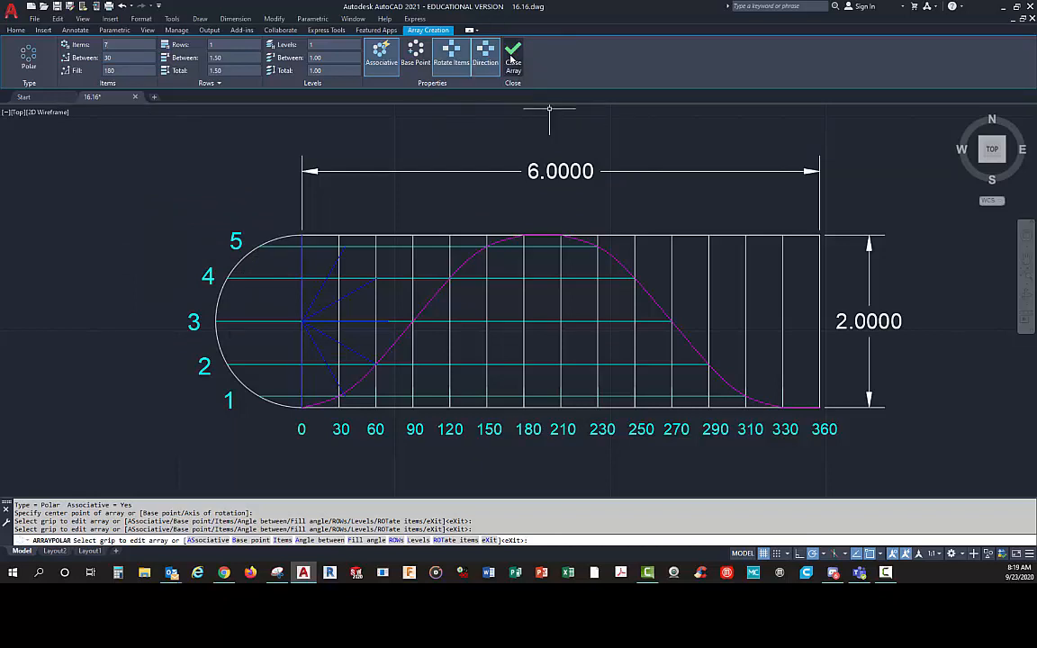
- Reverse the direction of the polar array so its lines fan across the semicircle, keeping the items rotated
click(330, 304)
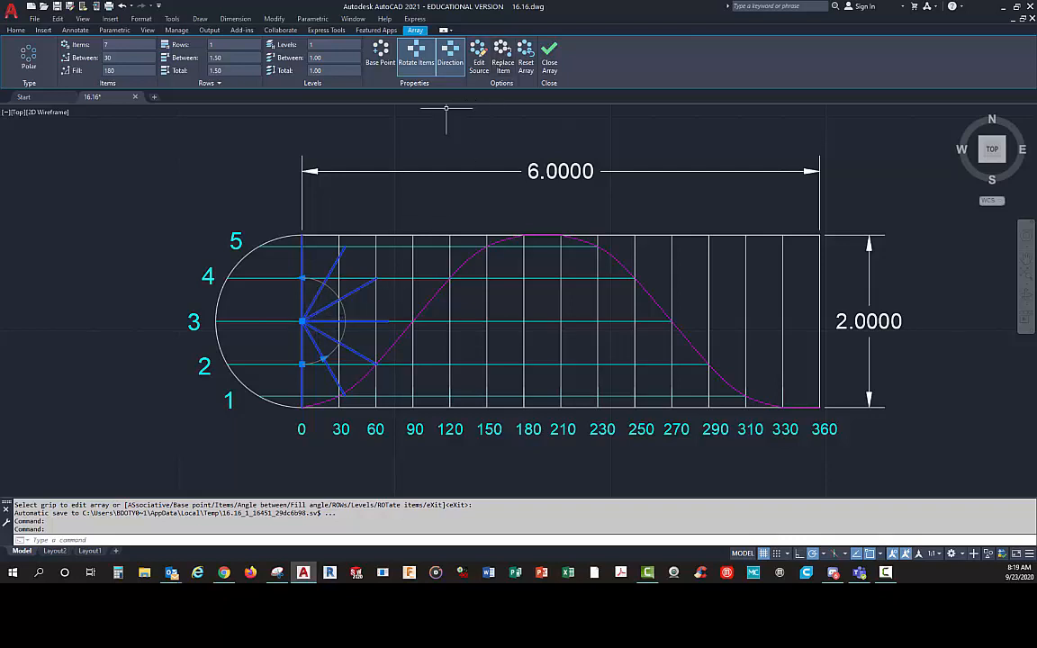
click(414, 56)
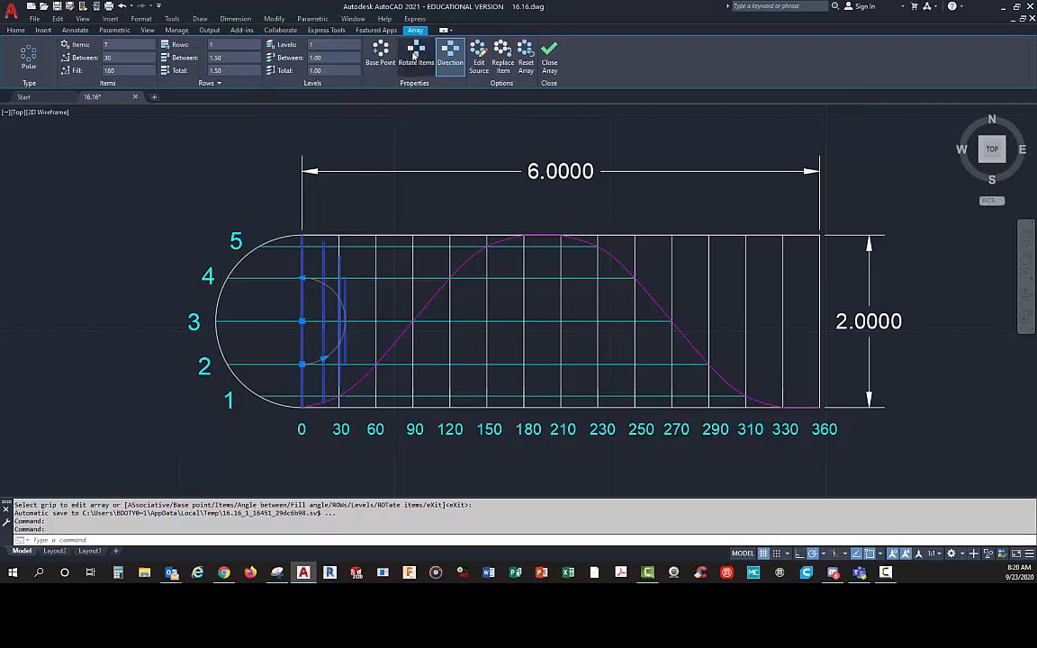
click(415, 54)
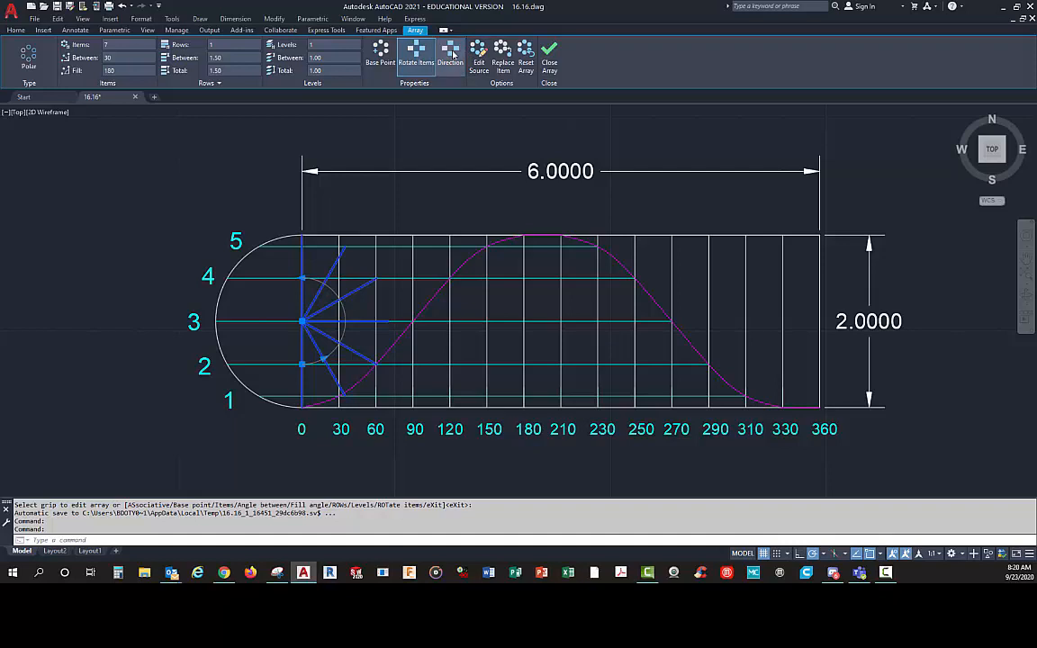
click(452, 55)
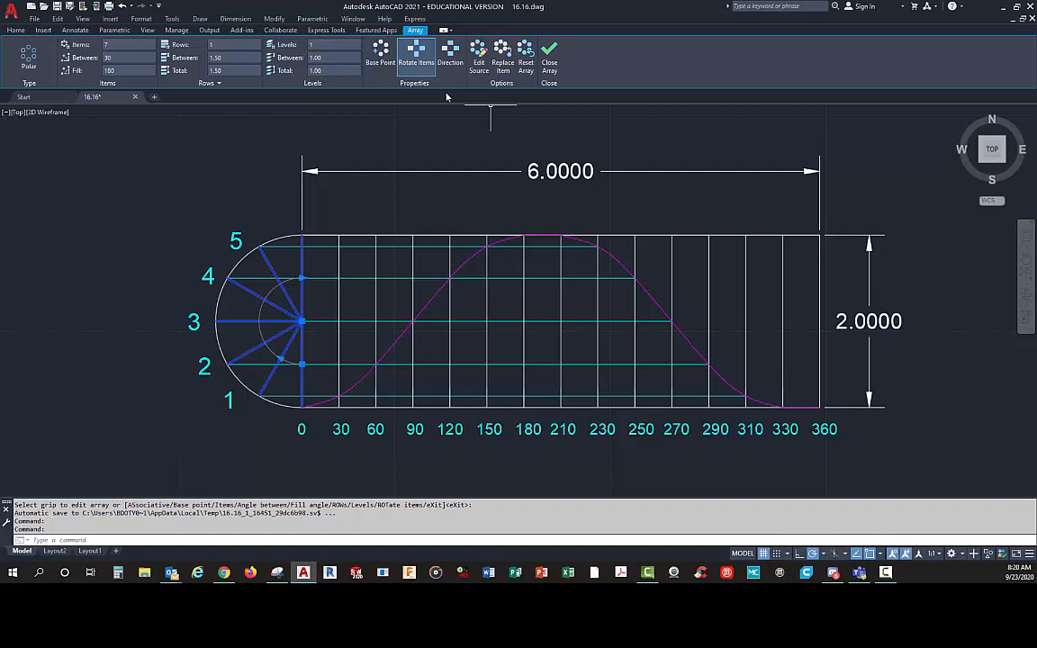
click(549, 66)
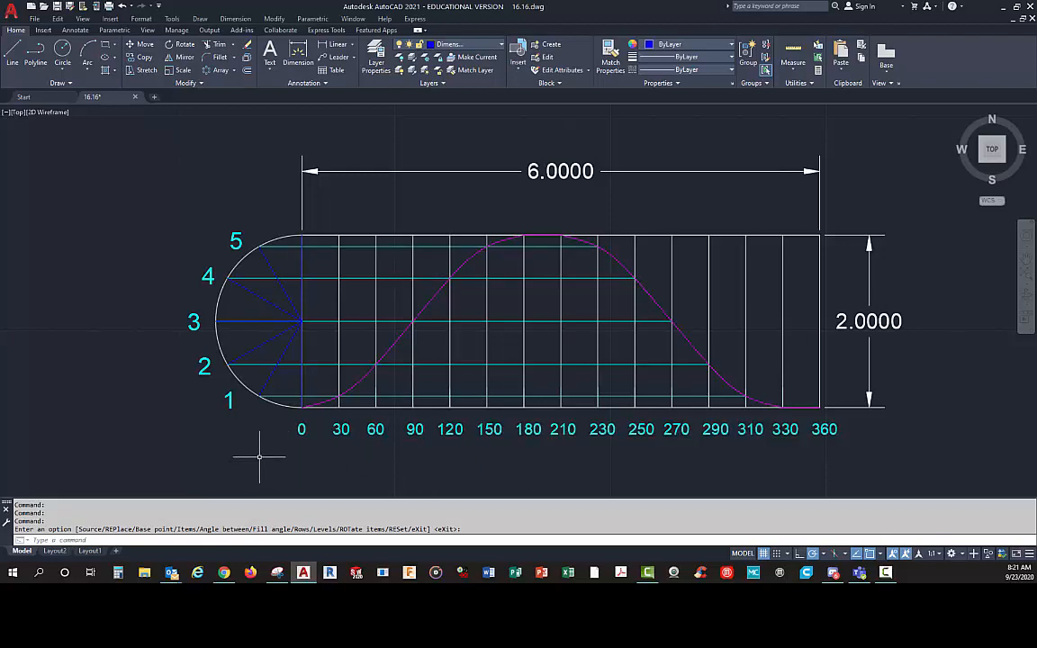
- Copy the entire dimensioned cam diagram horizontally to the right by about 11.8 units
scroll(256, 459, down, 5)
scroll(369, 463, up, 1)
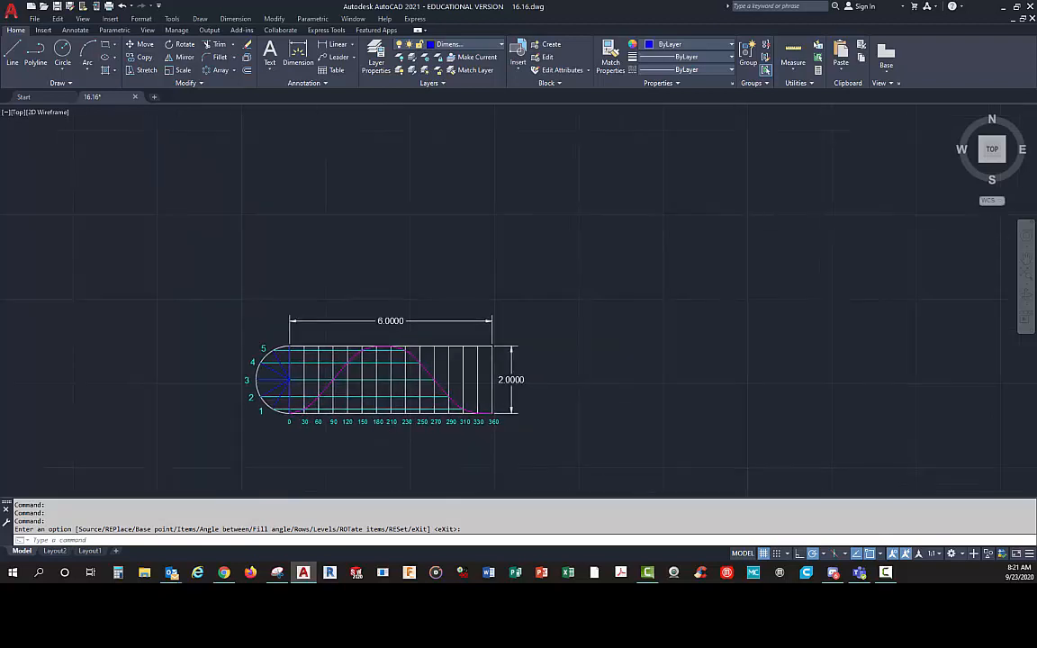
click(215, 290)
click(550, 472)
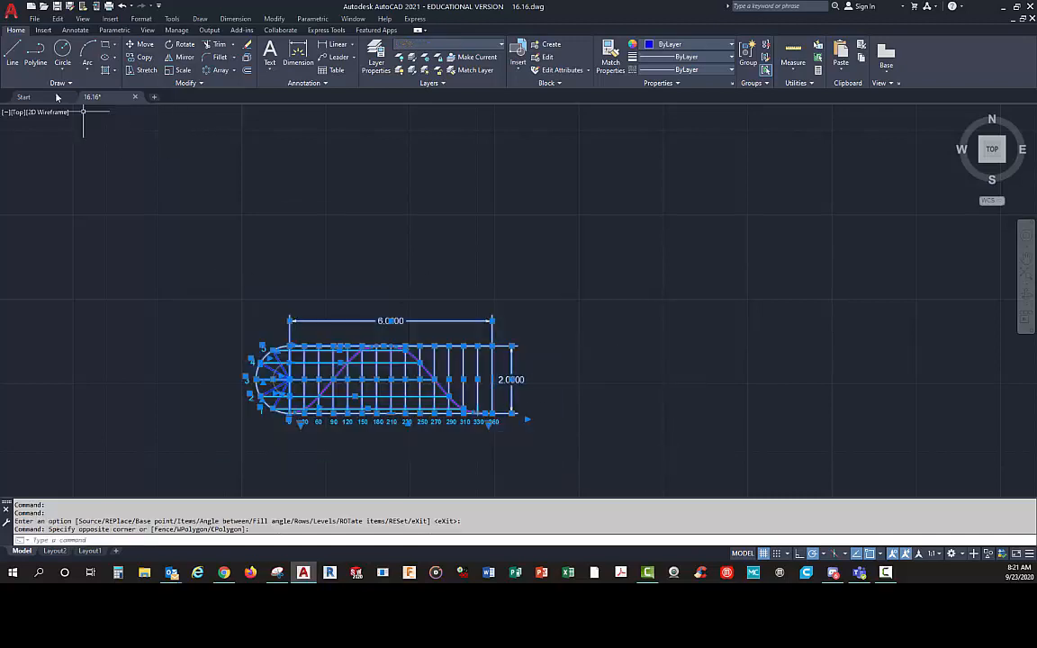
click(140, 57)
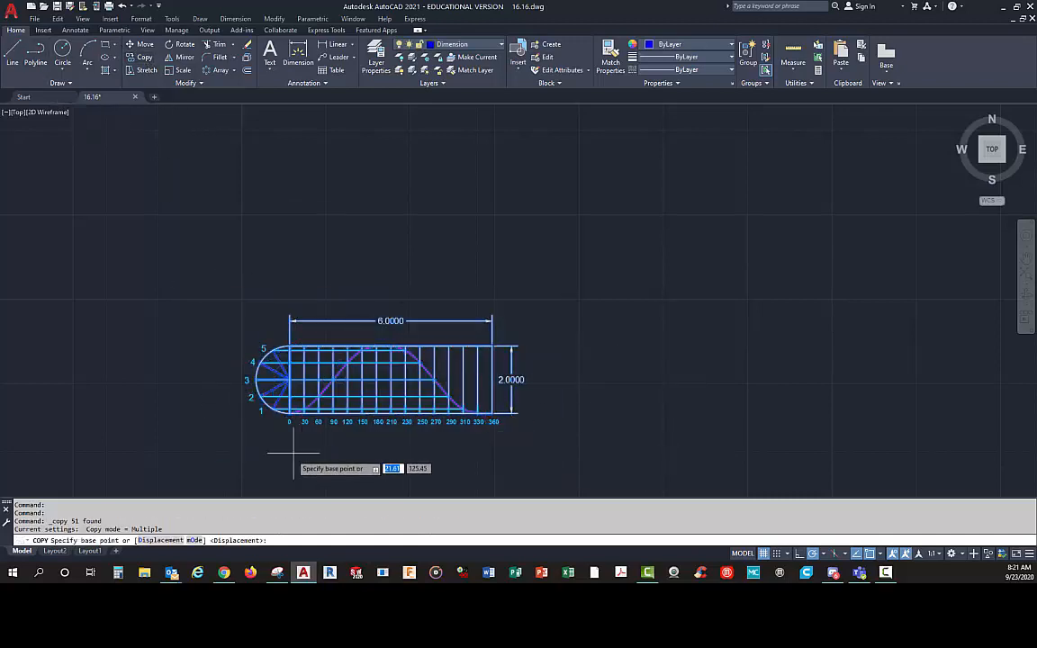
click(256, 455)
click(655, 456)
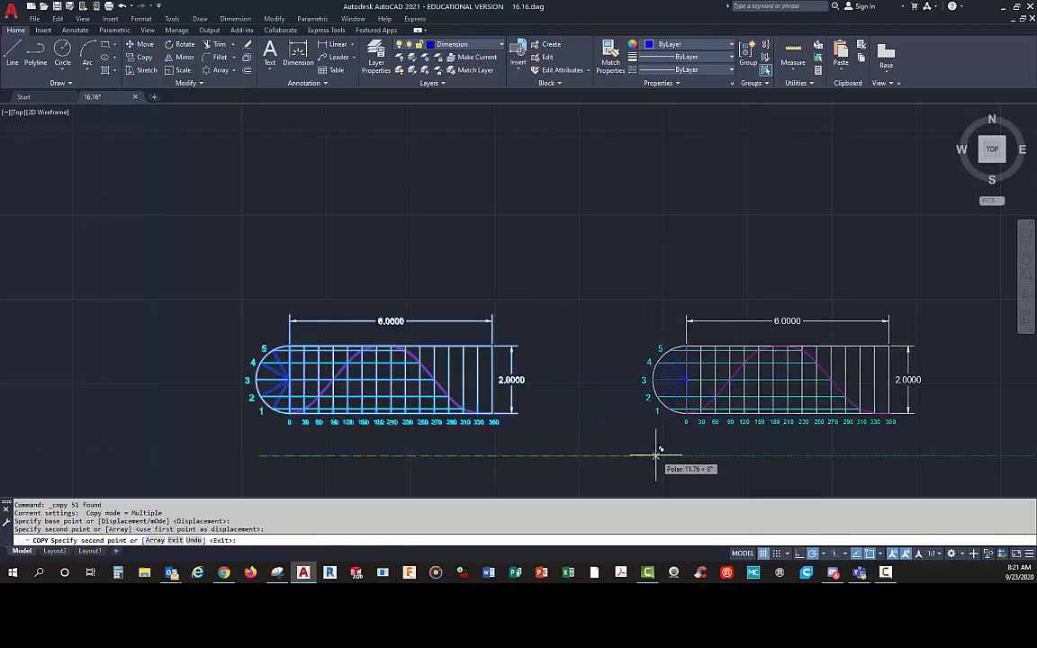
right_click(655, 457)
click(681, 314)
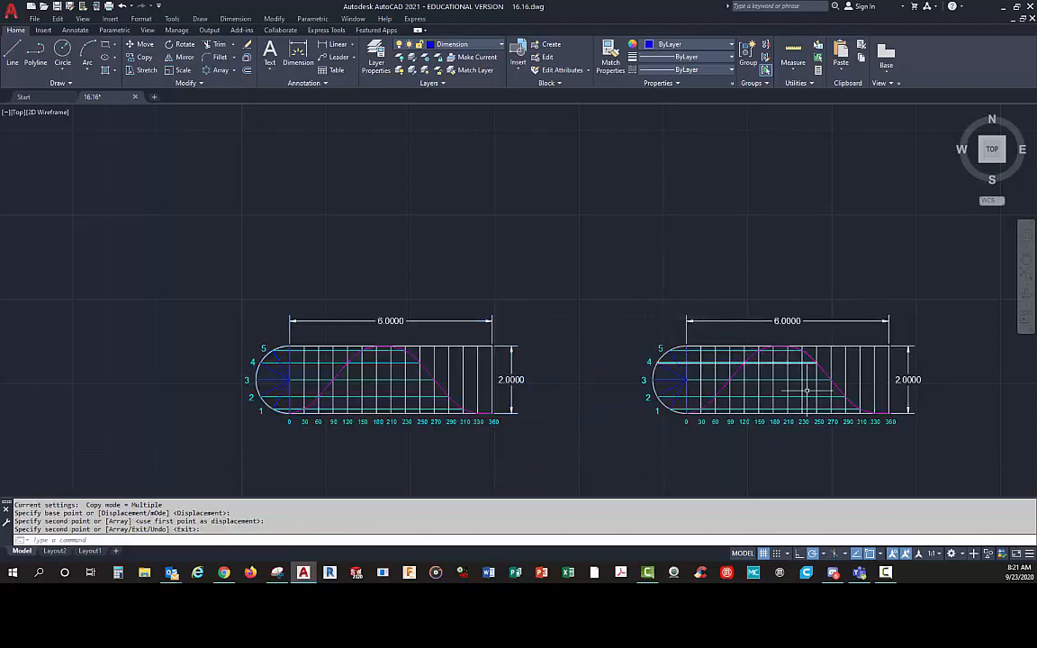
- Erase the radial line array and the semicircle from the copied diagram
scroll(821, 433, up, 4)
mouse_move(792, 387)
middle_down()
mouse_move(679, 439)
mouse_move(644, 442)
middle_up()
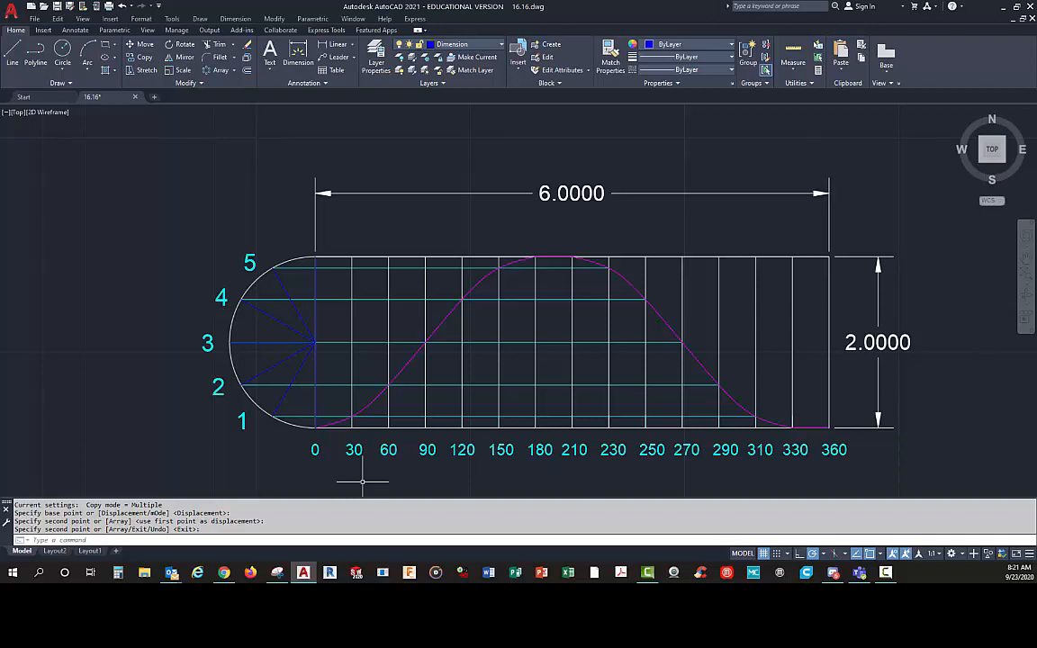
key(Return)
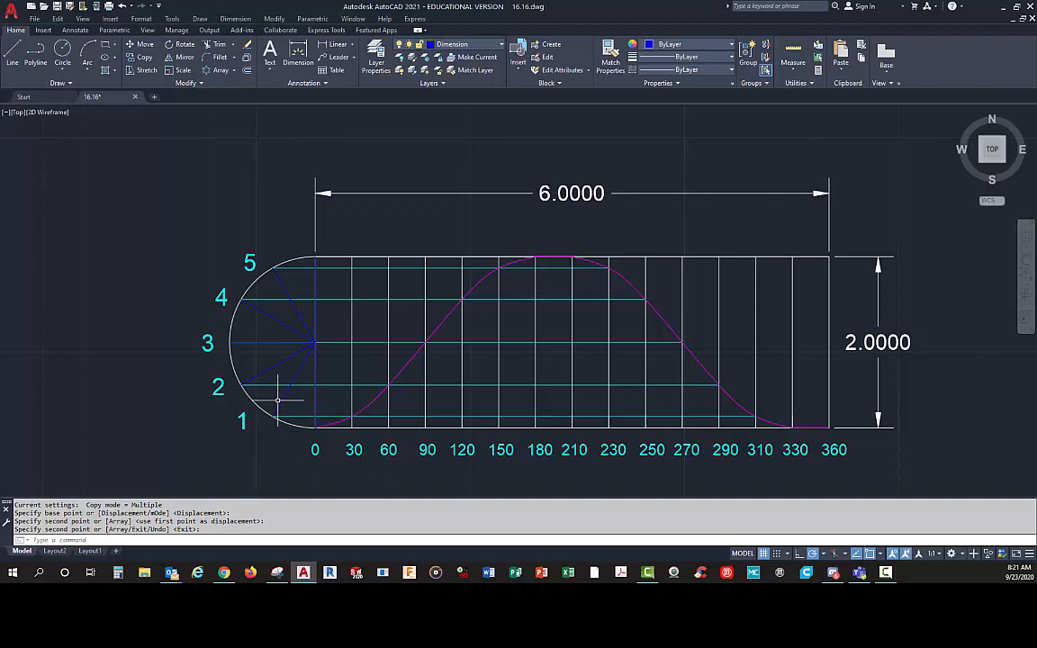
click(277, 363)
key(Delete)
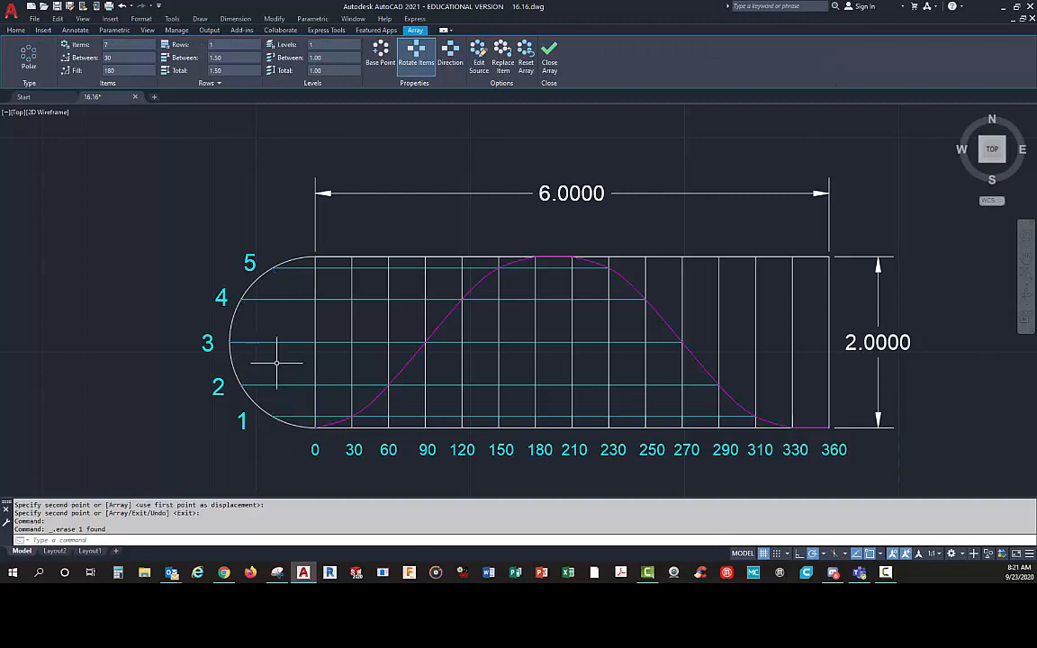
key(Delete)
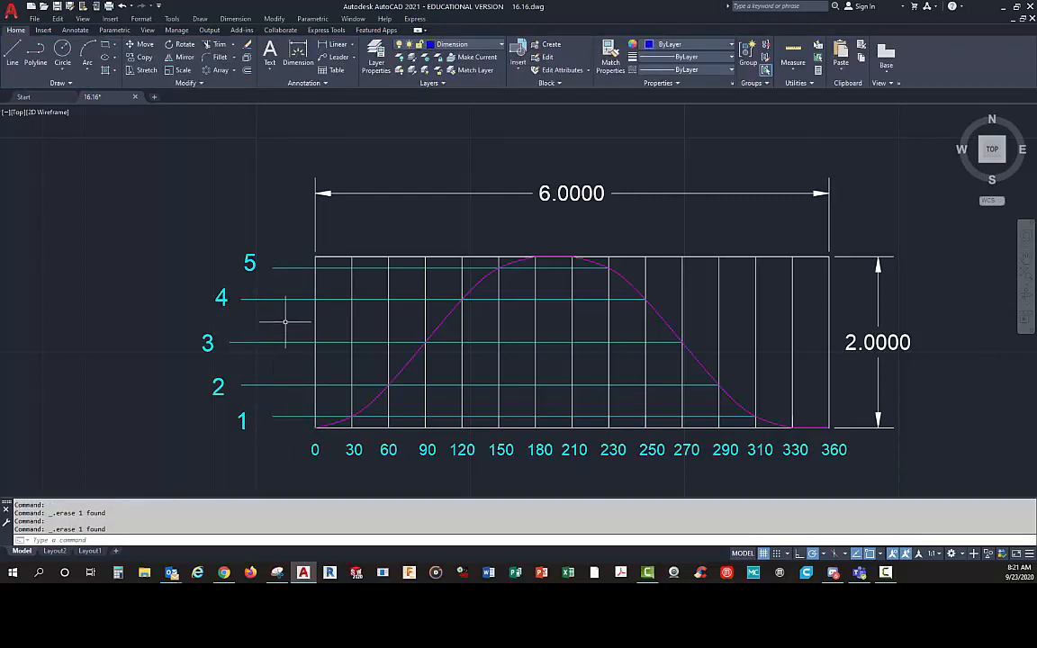
- Draw a slanted line from the copied rectangle's upper-left corner down and left to near the height of line 1
click(14, 58)
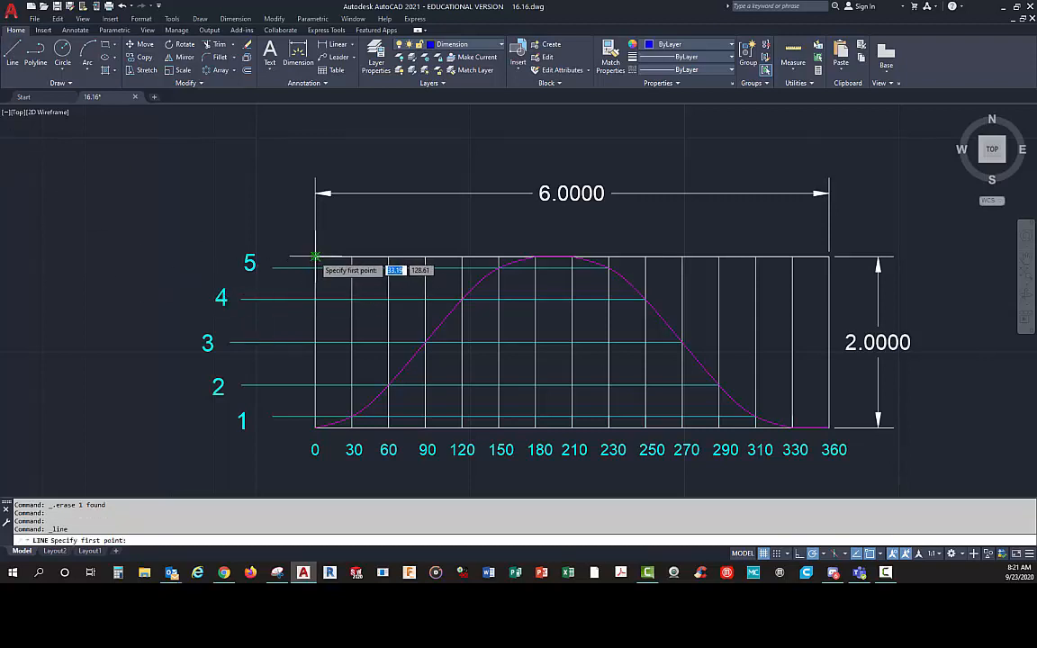
click(315, 258)
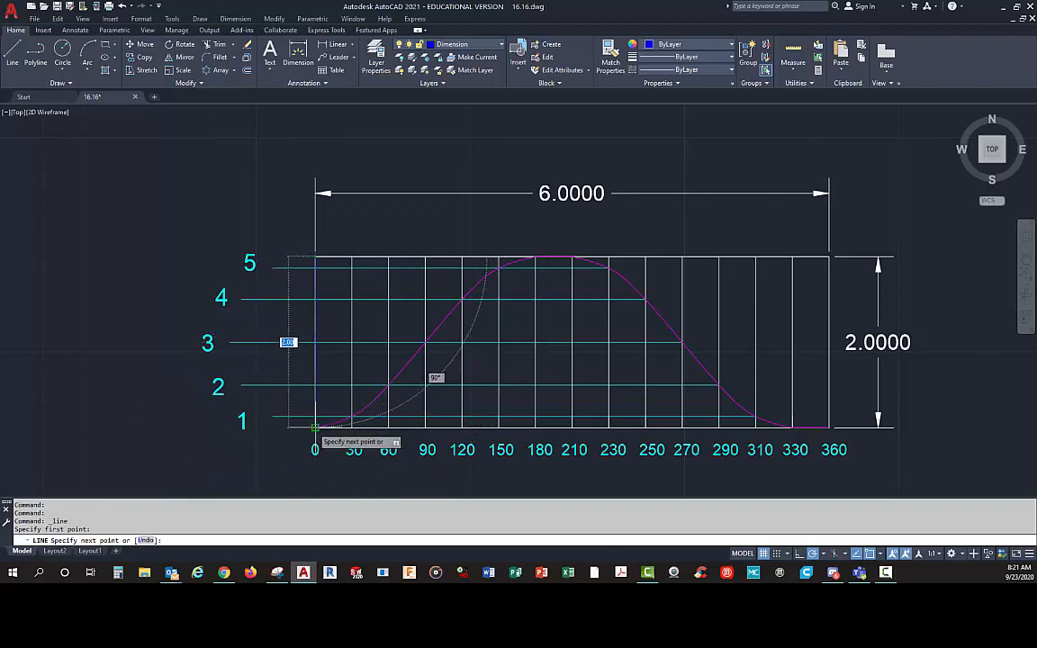
click(168, 416)
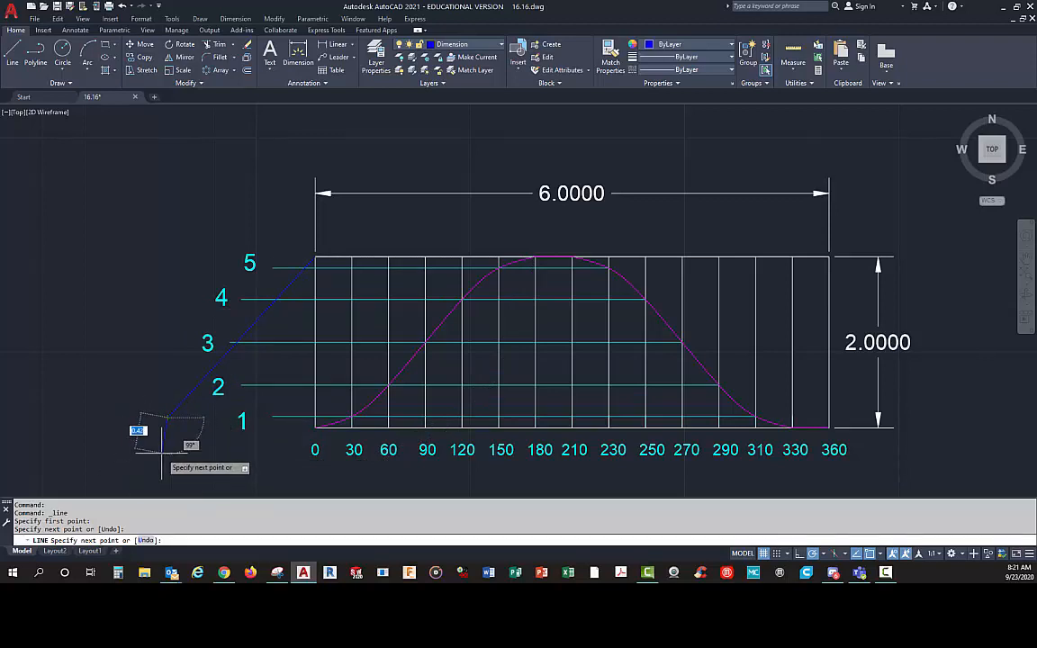
key(Escape)
key(Escape)
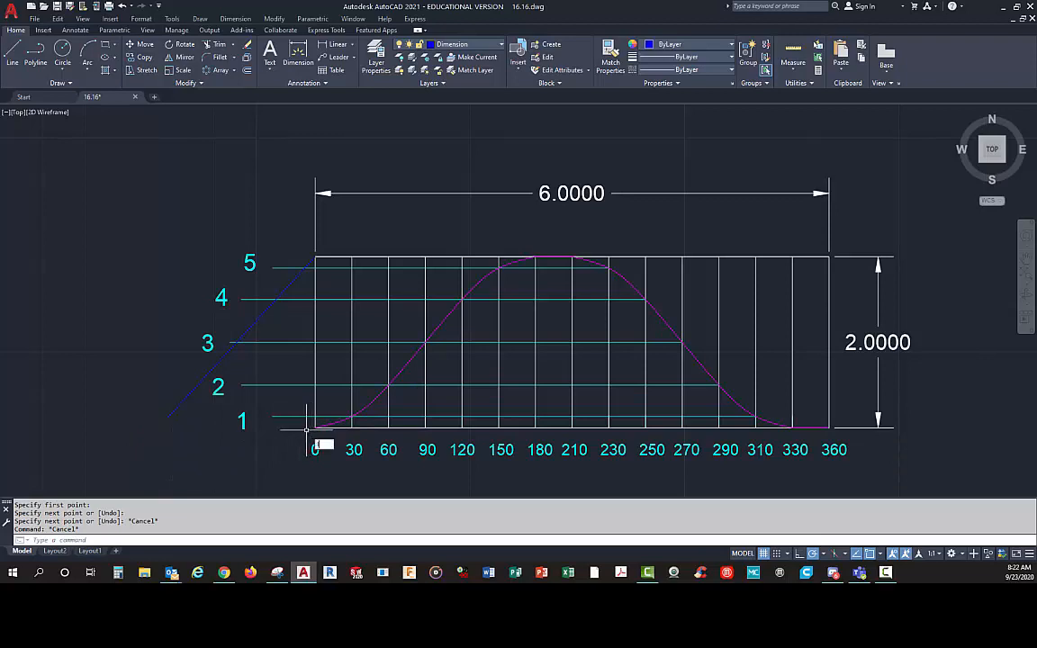
- Draw a horizontal line about 1.8 units long, extending left from the copied rectangle's lower-left corner
text(l)
key(Return)
click(314, 427)
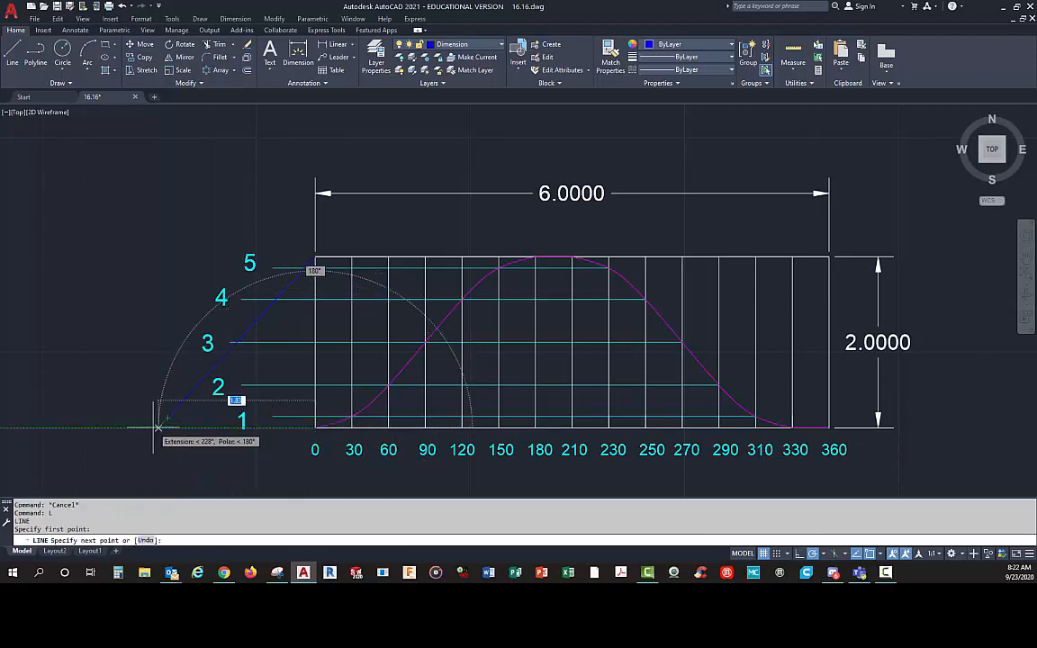
click(158, 427)
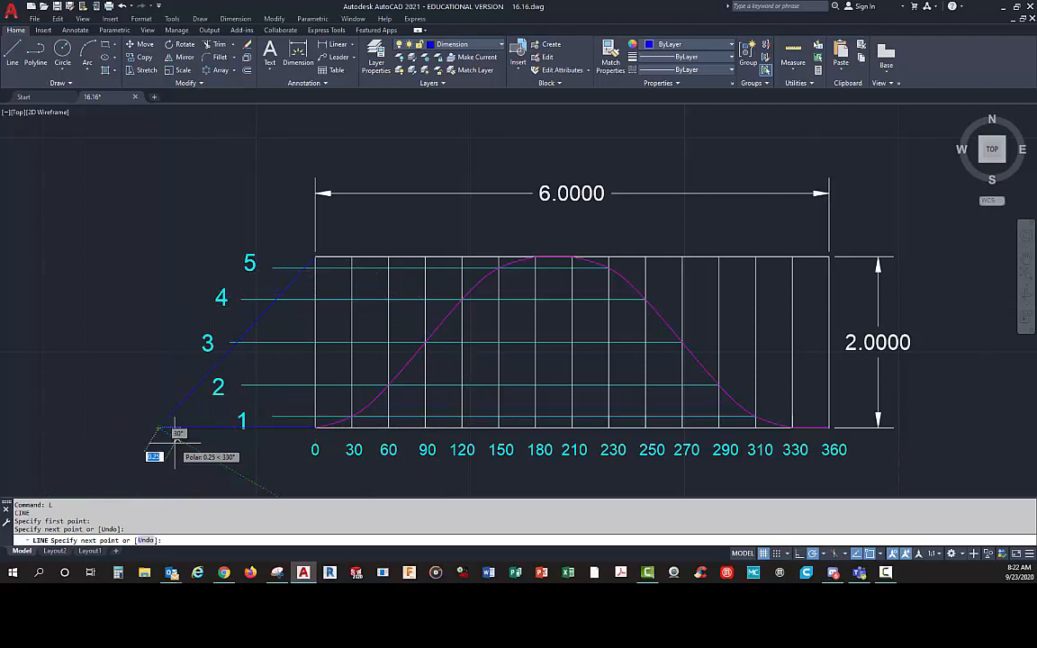
key(Return)
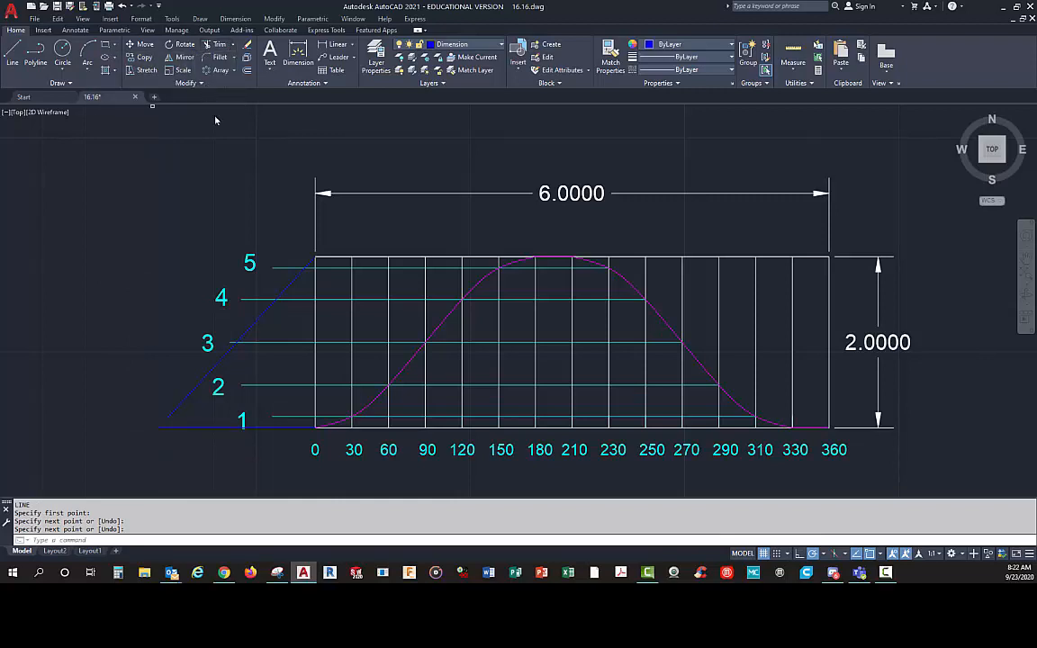
- Extend the slanted line's lower end to meet the outer end of the horizontal base line
click(216, 85)
click(179, 405)
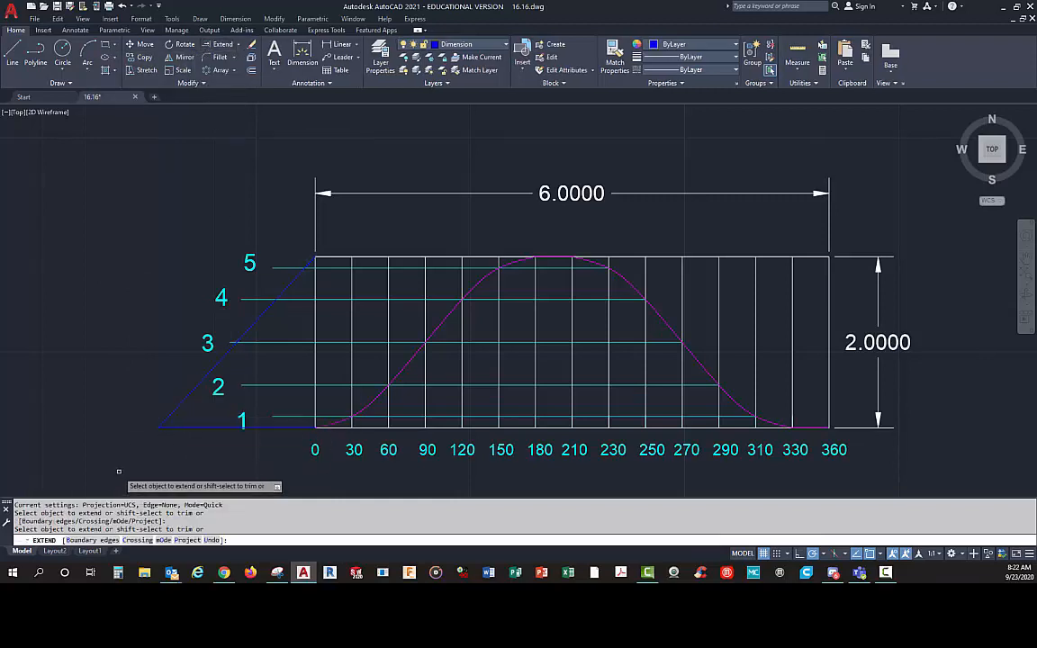
key(Return)
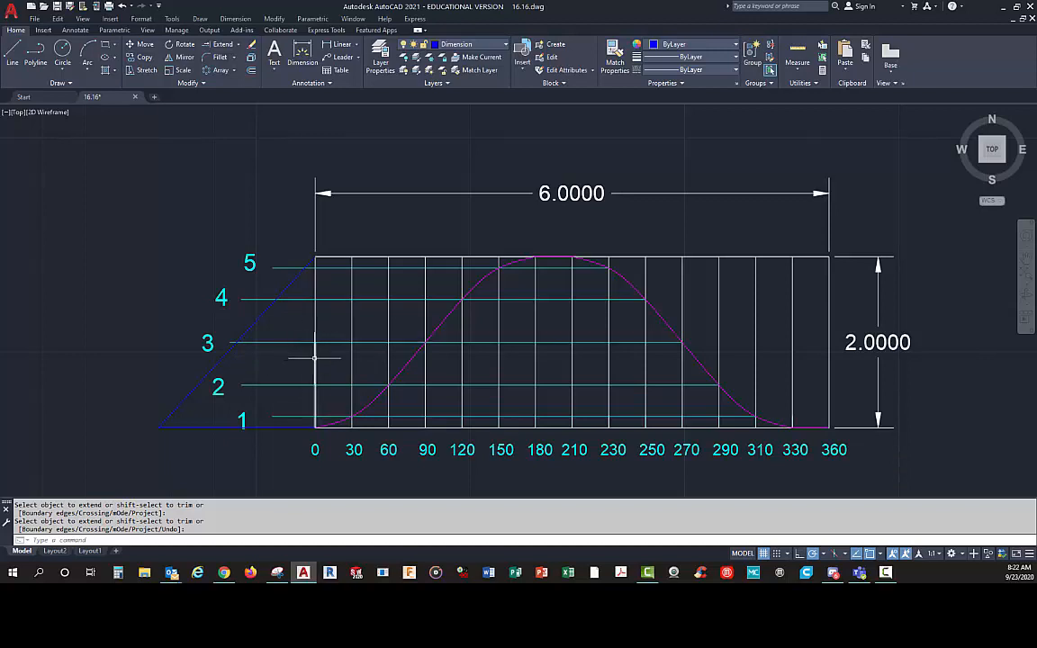
- Erase the separate vertical line at the 0 position and explode the diagram's outer rectangle
click(315, 358)
key(Delete)
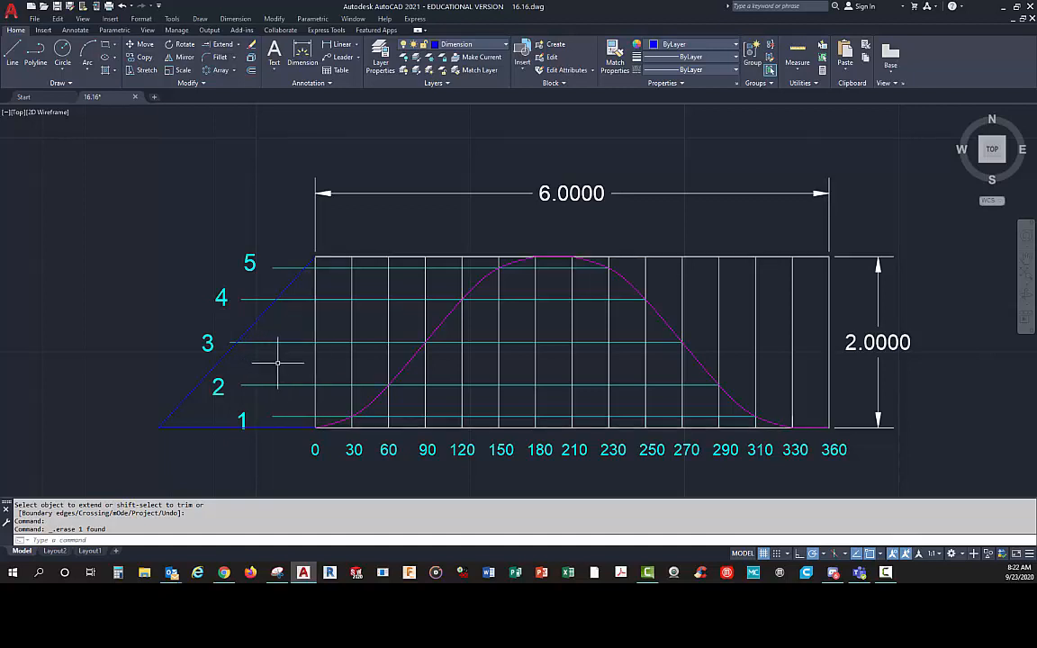
text(x)
key(Return)
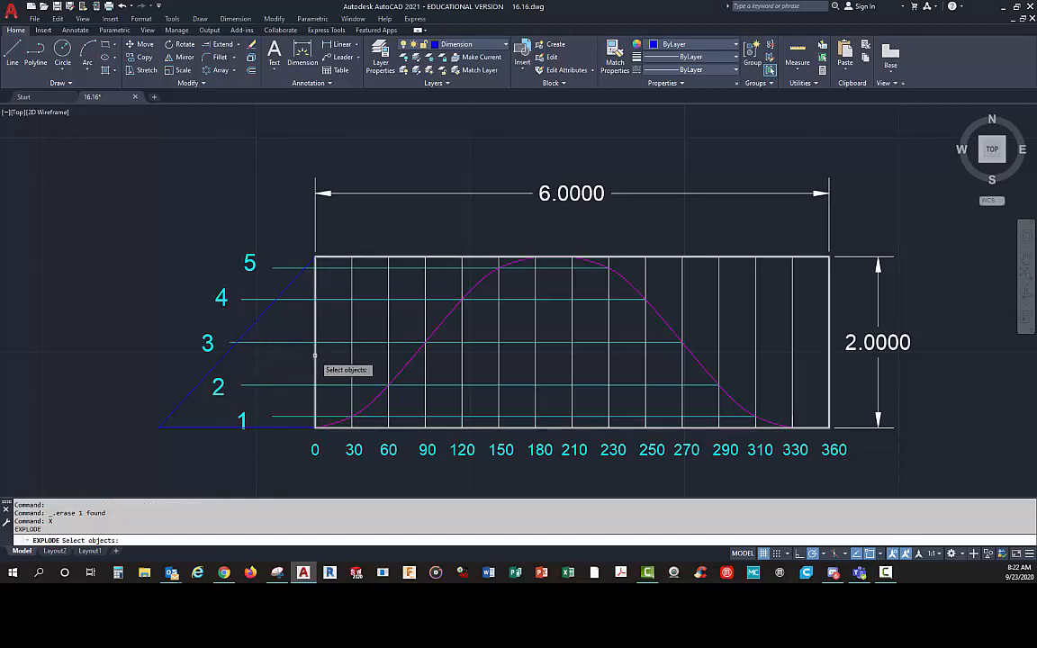
click(315, 357)
key(Return)
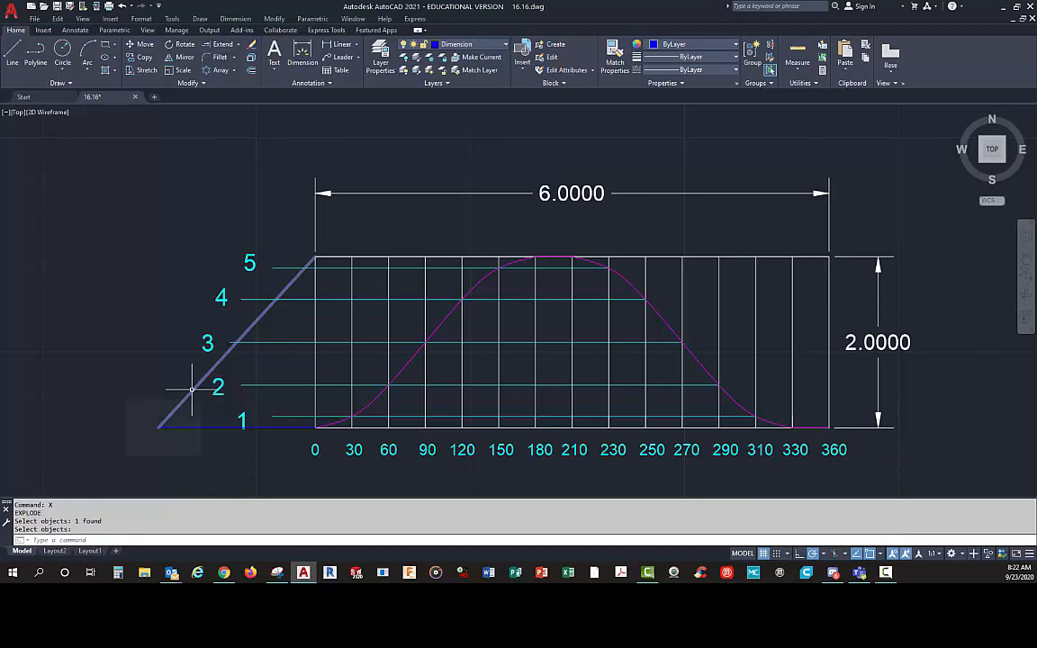
- Divide the slanted line into 18 equal segments with the Divide command
scroll(185, 393, up, 2)
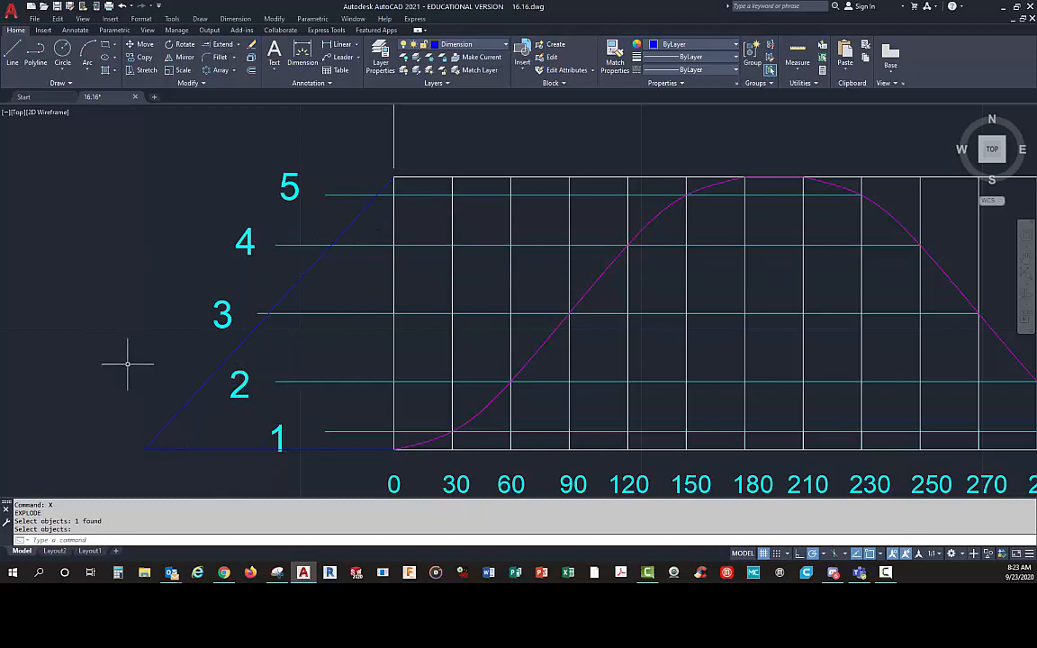
text(iv)
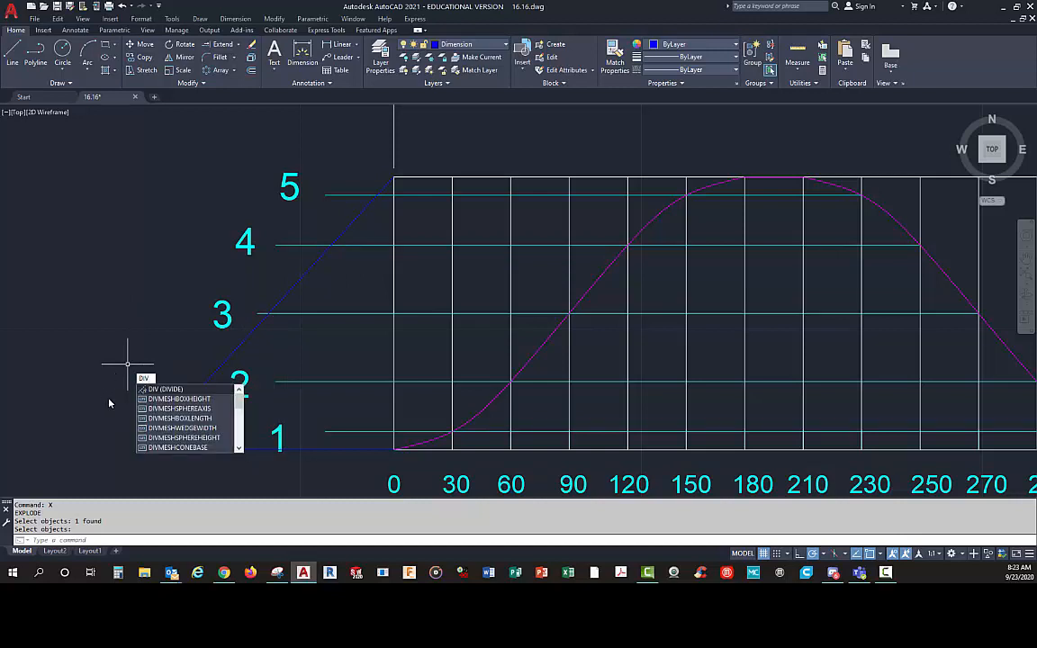
key(Return)
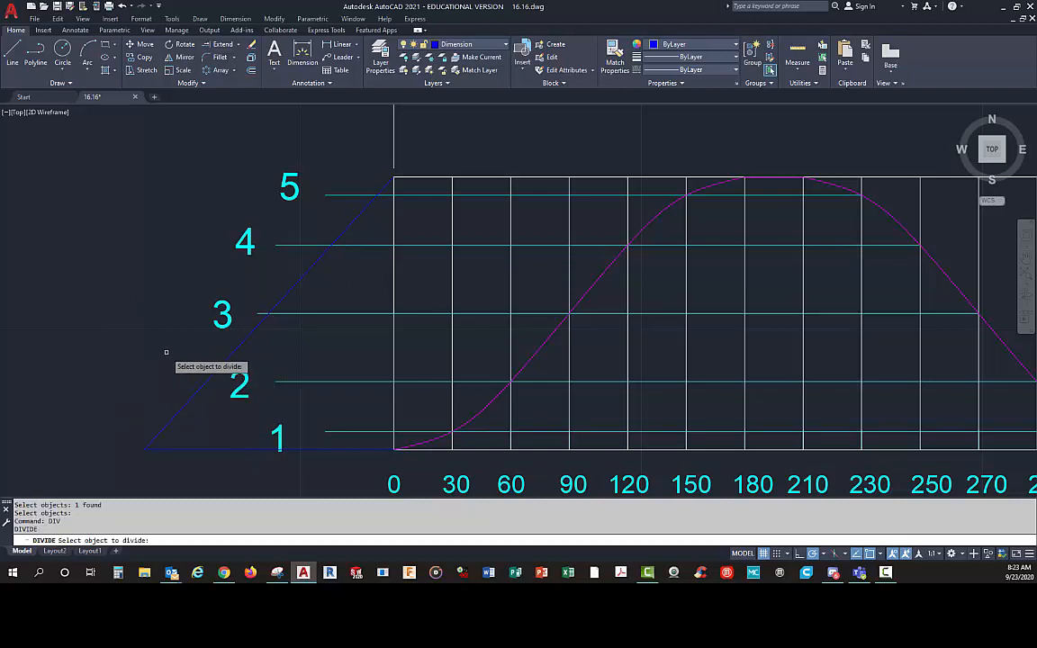
click(240, 344)
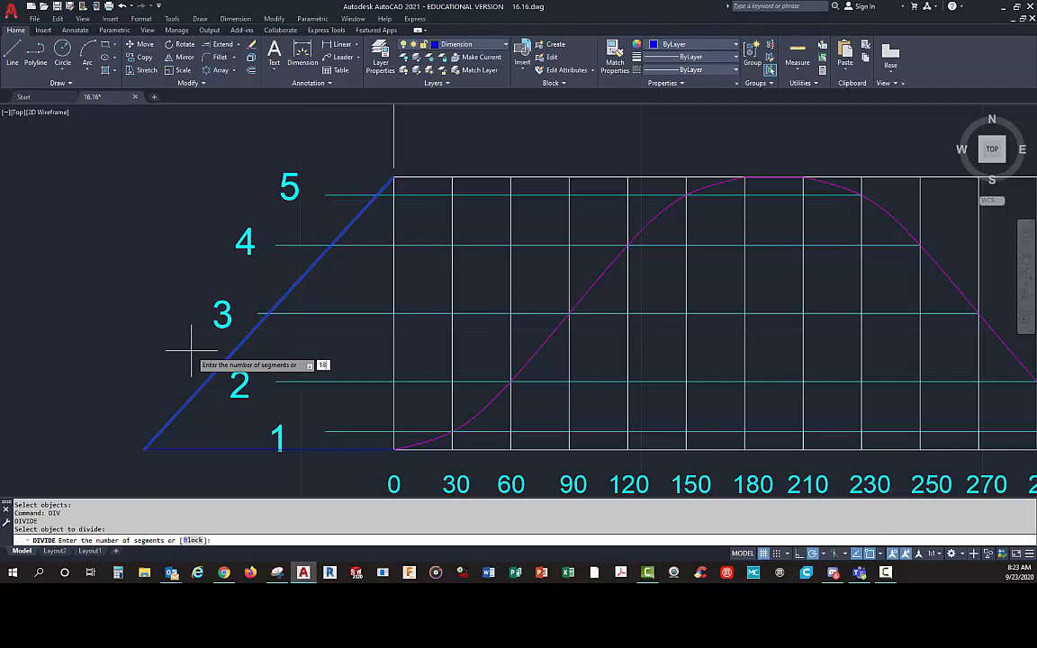
key(Return)
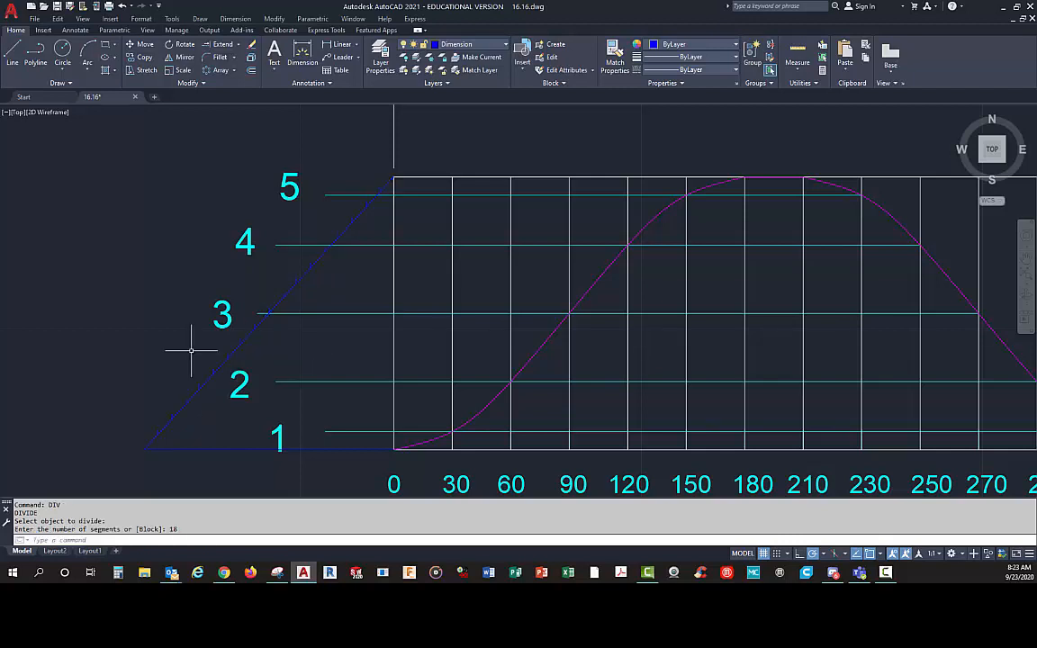
- Examine the division marks along the slanted line and check which running object snaps are enabled
scroll(155, 430, up, 6)
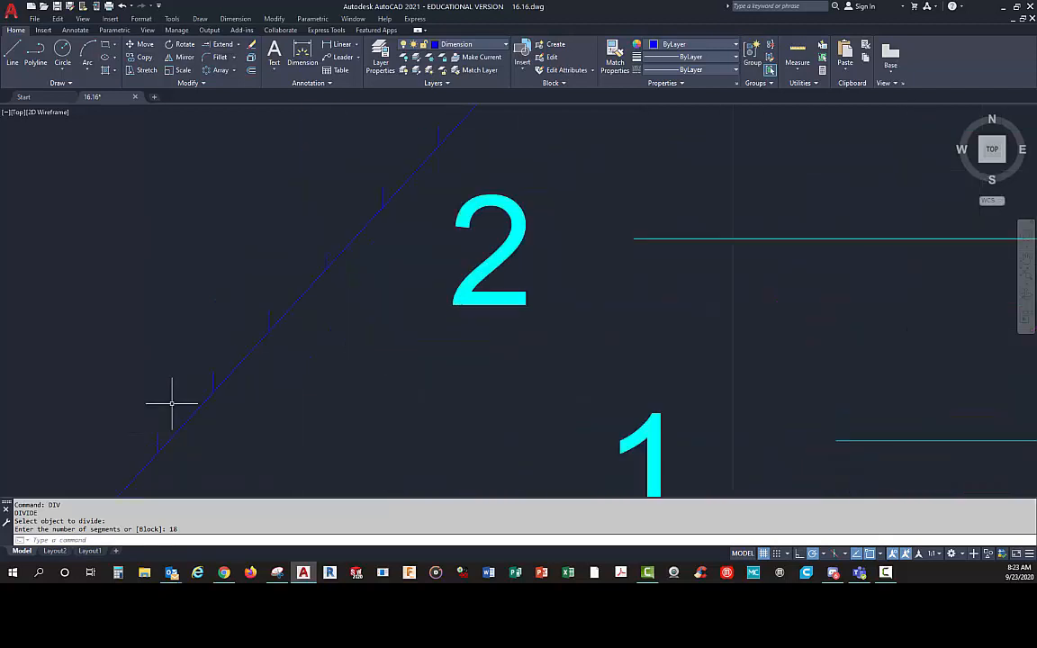
scroll(232, 342, up, 2)
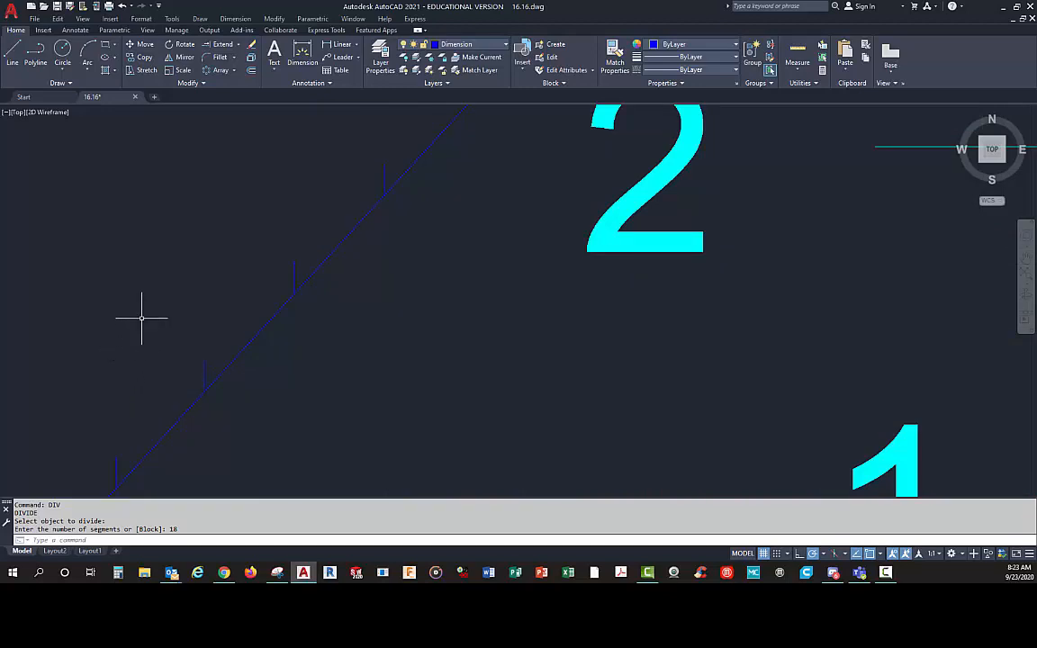
scroll(180, 305, down, 3)
scroll(180, 186, down, 2)
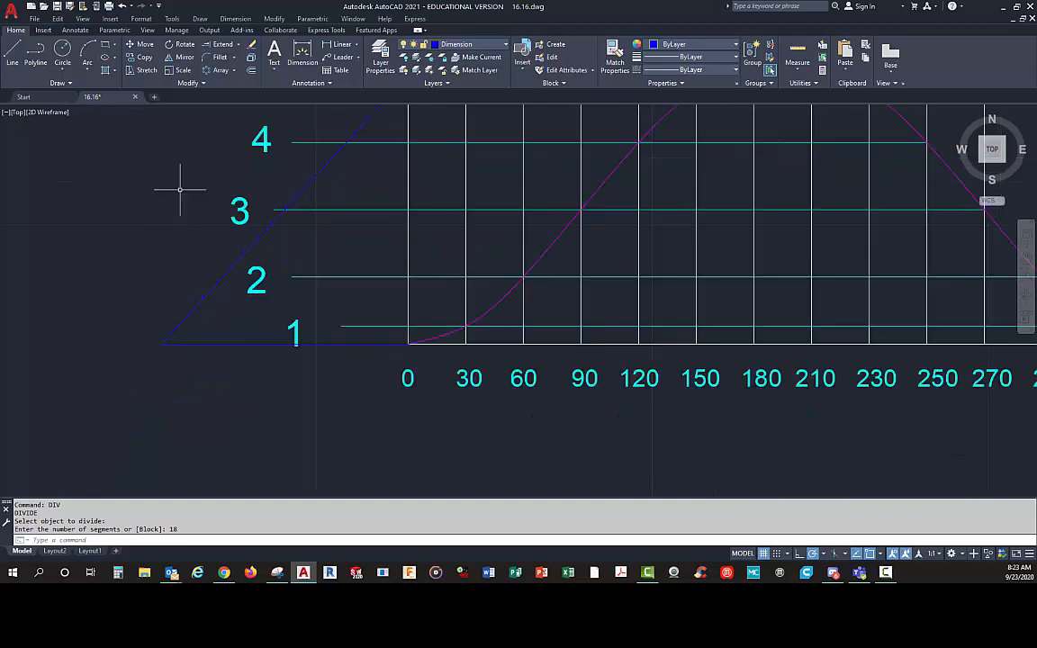
middle_drag(180, 186, 166, 271)
click(209, 349)
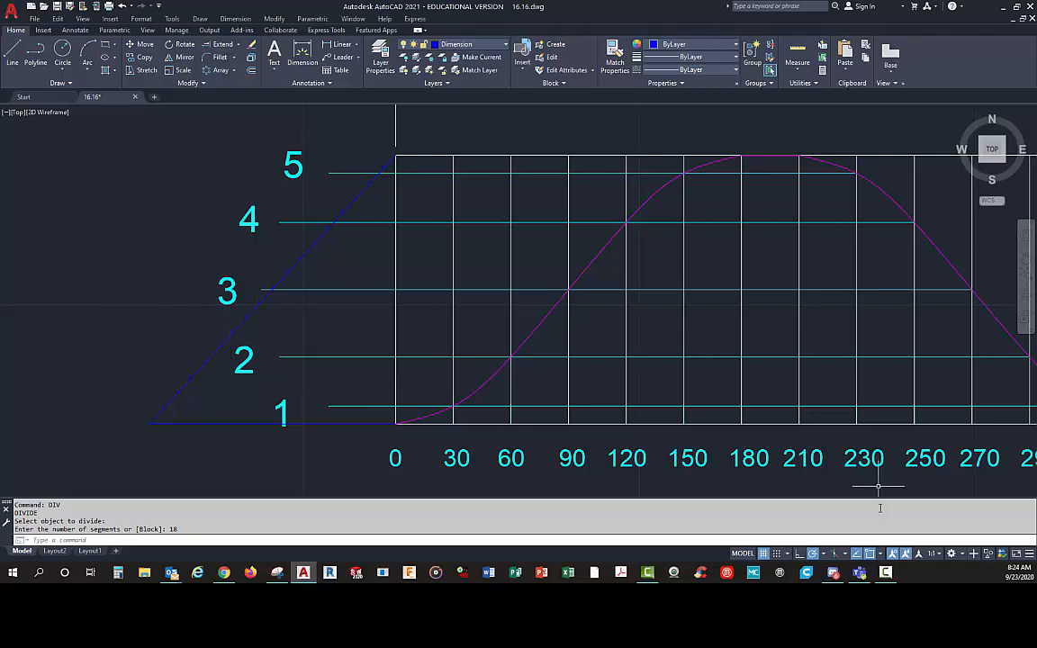
click(881, 555)
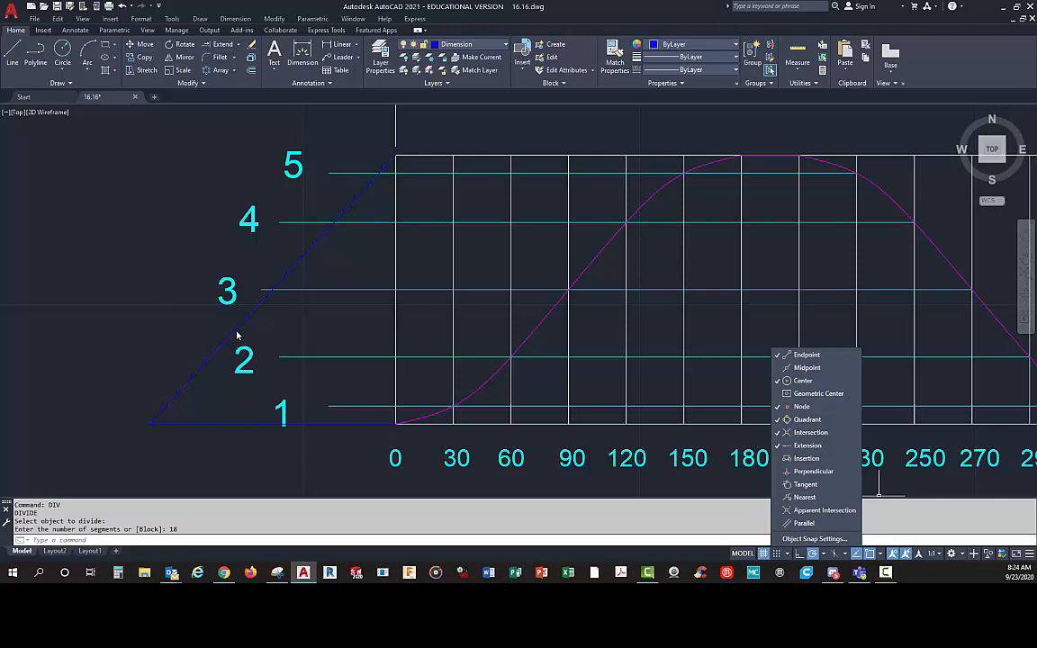
click(220, 469)
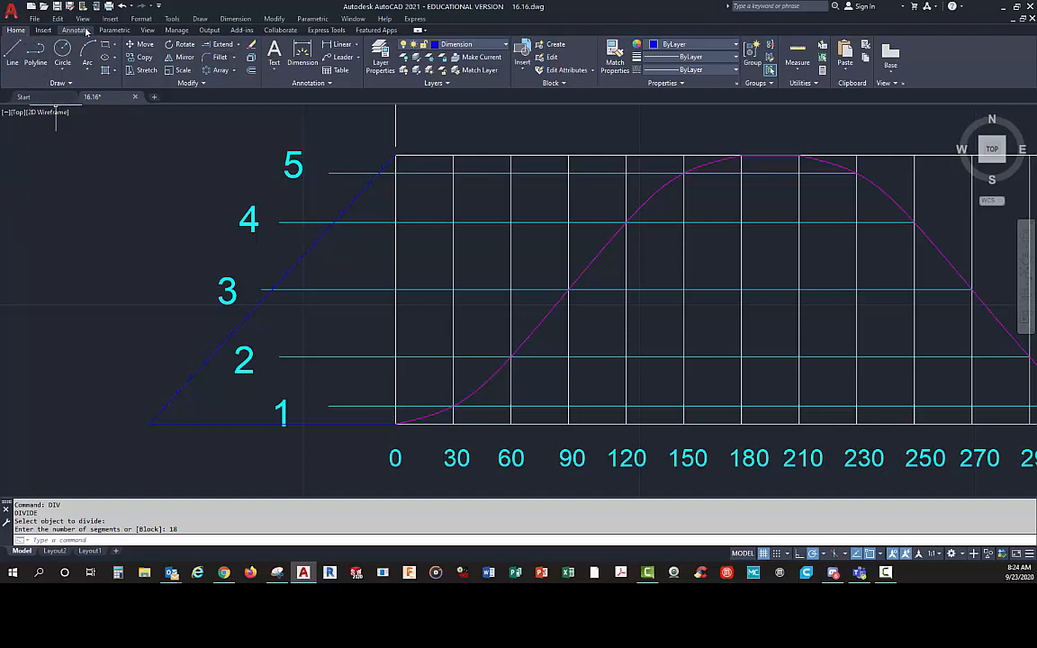
- Set the drawing's point style to the plain X marker
click(144, 19)
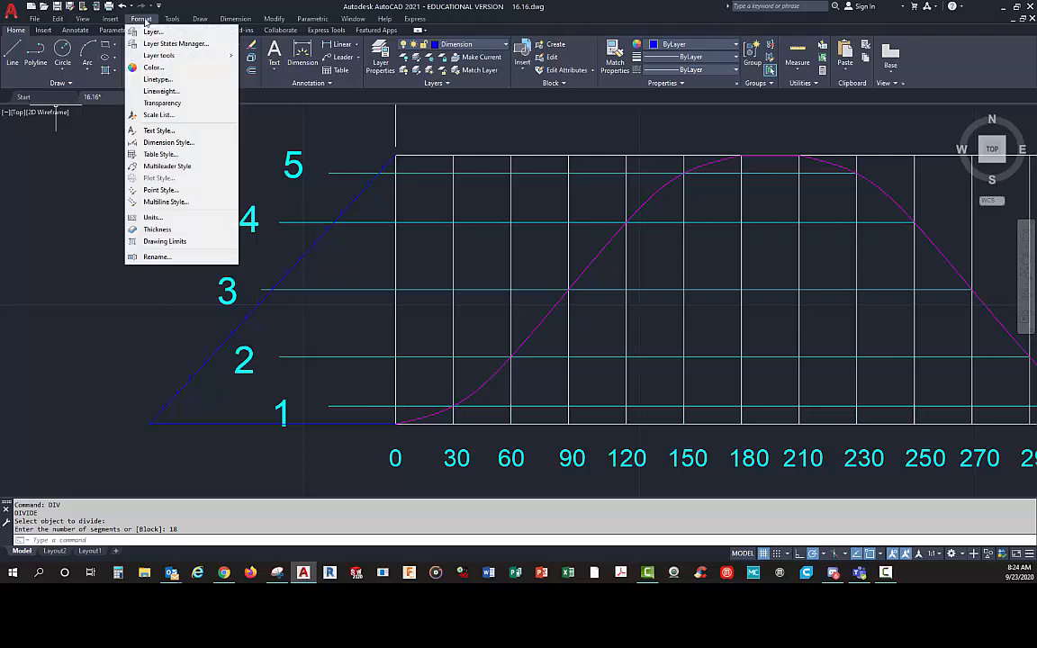
click(159, 7)
click(159, 6)
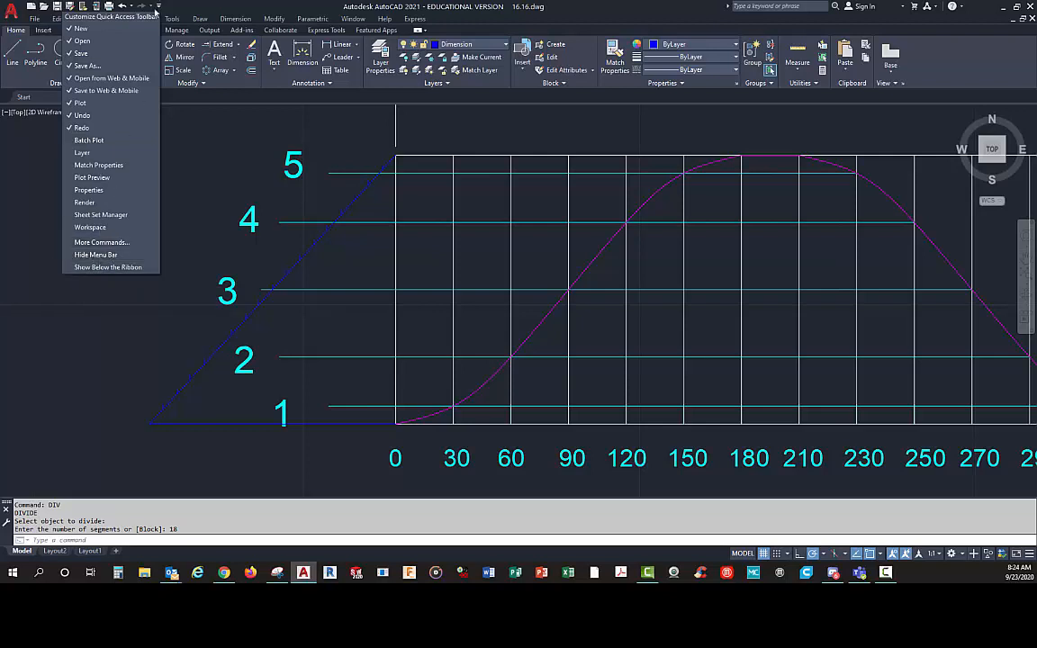
click(187, 141)
click(139, 19)
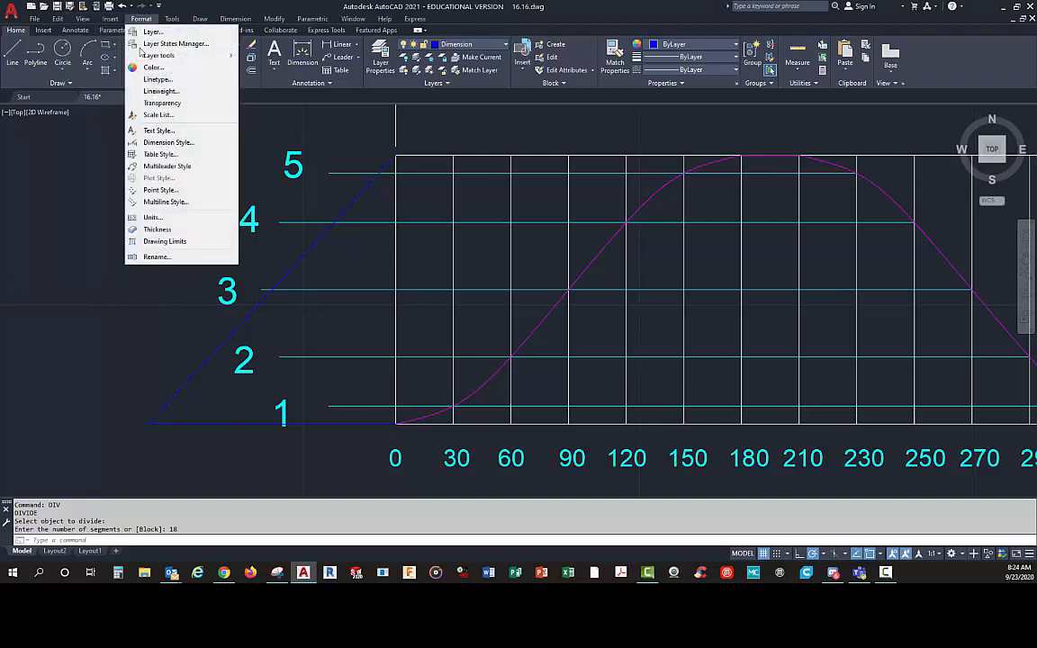
click(160, 190)
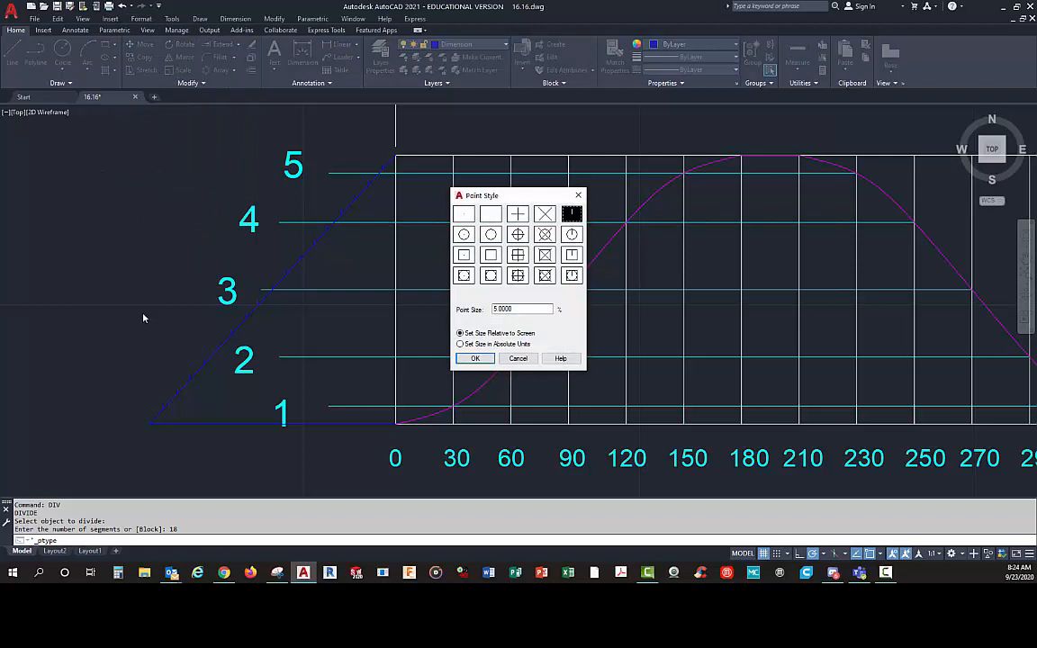
click(546, 214)
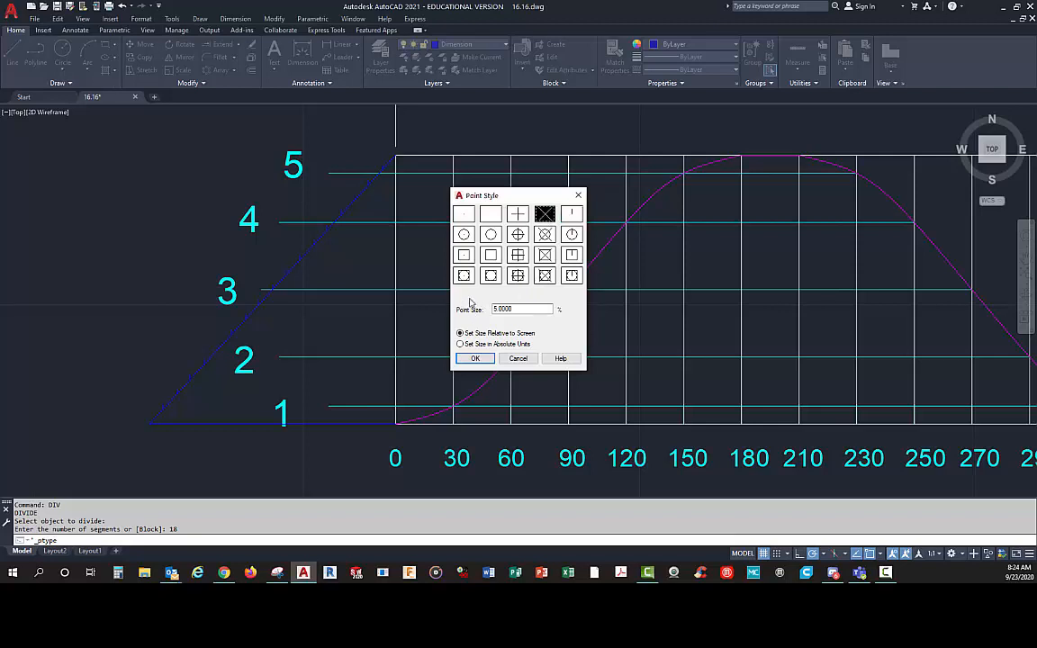
click(473, 359)
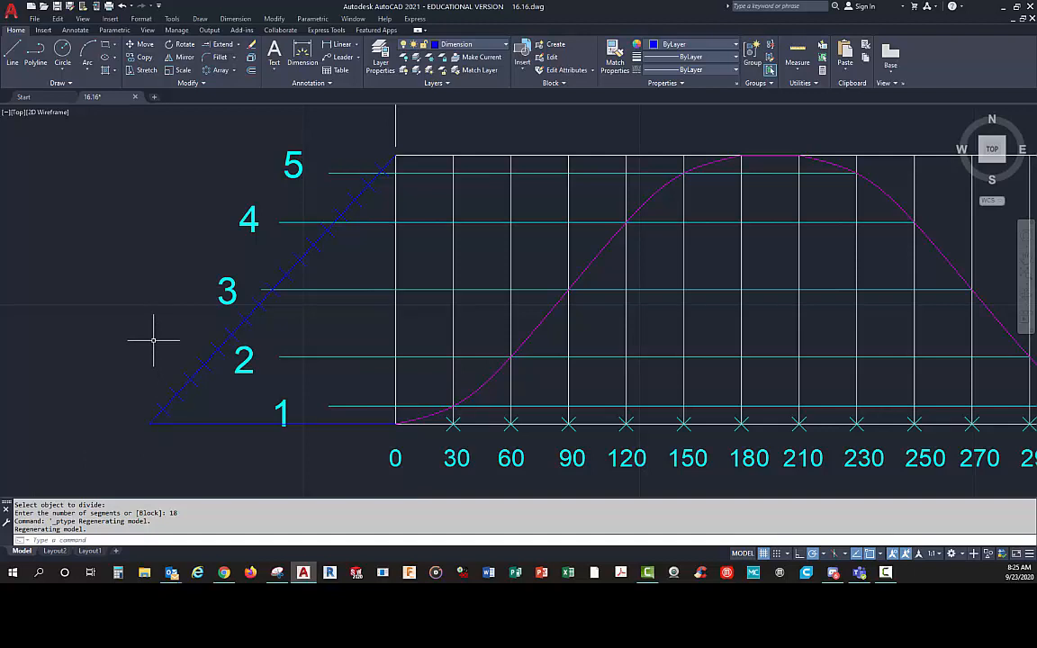
- Move labels 1 and 2 to the outer side of the slanted line, with 1 beside its lower end and 2 above it
click(282, 401)
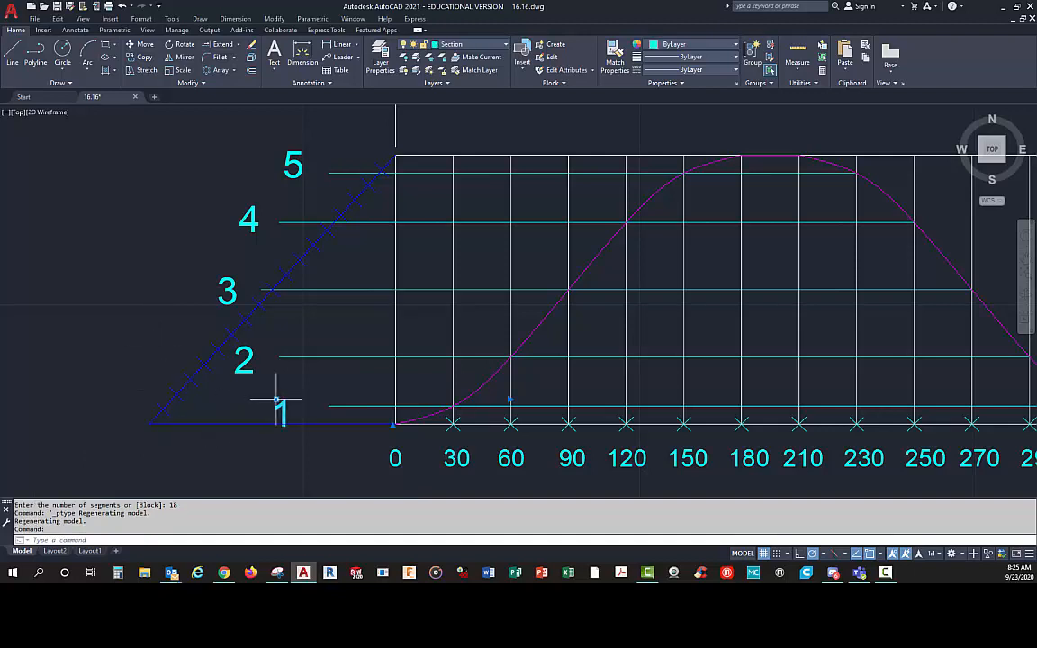
click(276, 400)
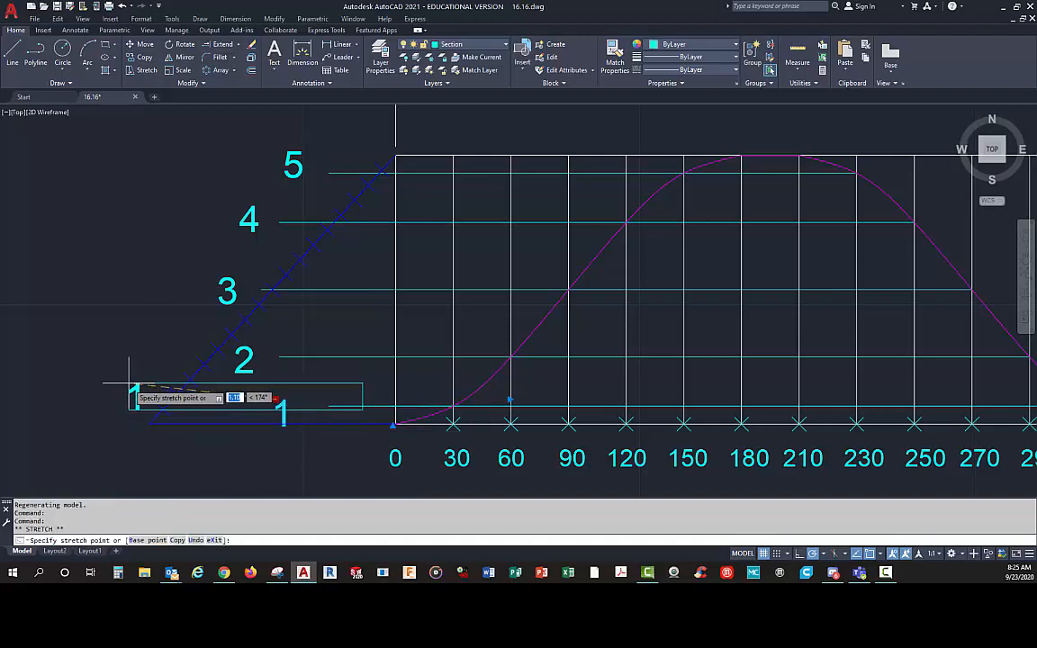
click(130, 381)
click(235, 346)
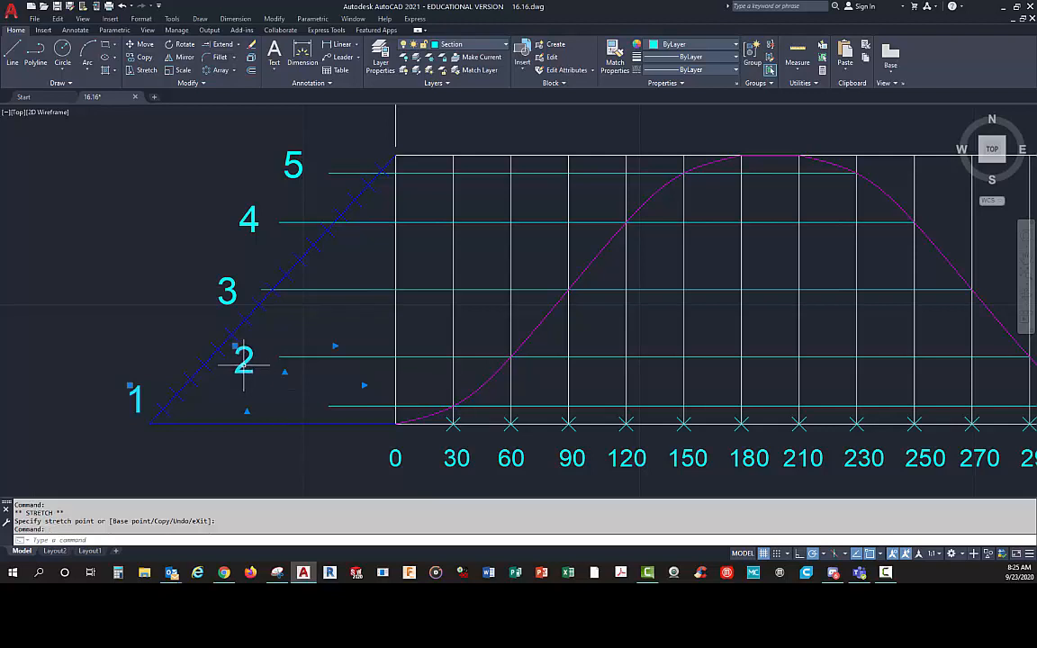
click(234, 346)
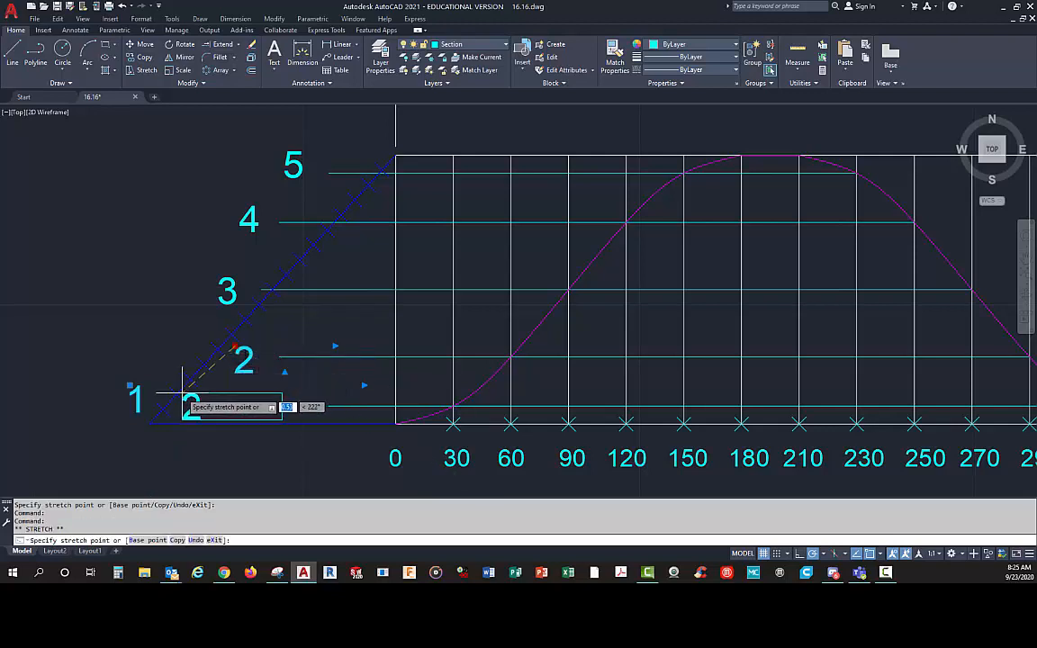
click(167, 329)
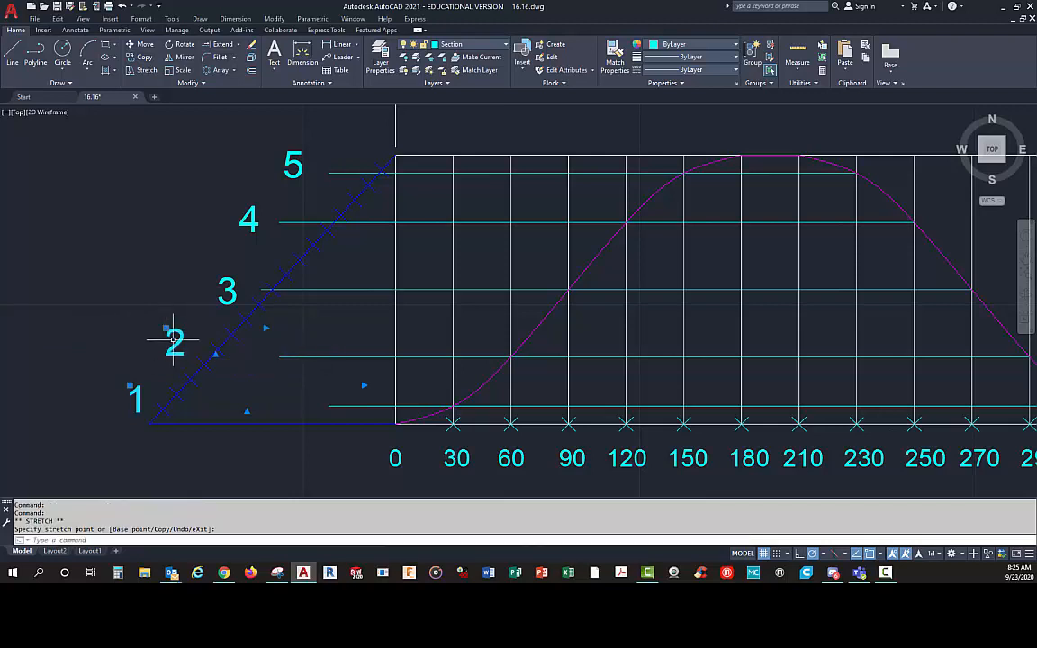
key(Escape)
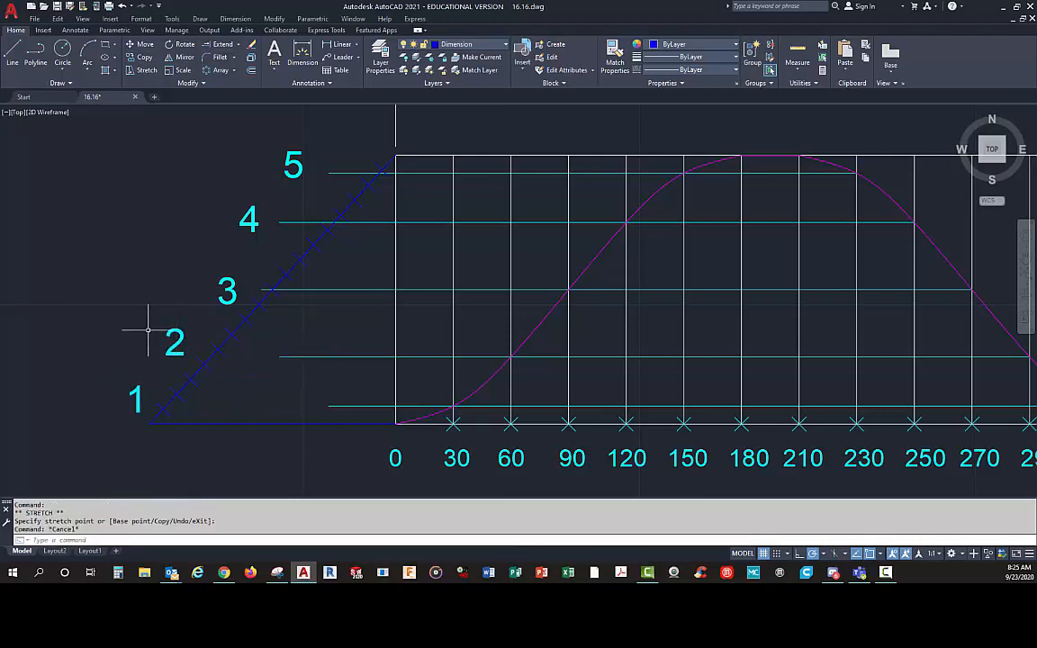
- Change the text of the relocated label 2 to 4
click(176, 340)
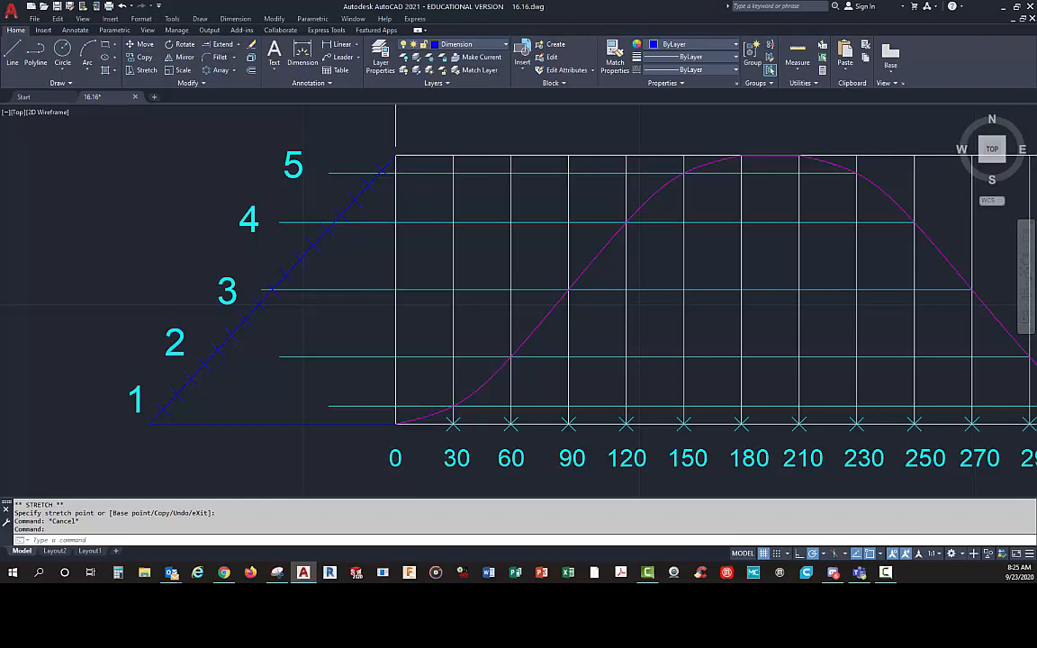
double_click(176, 342)
key(BackSpace)
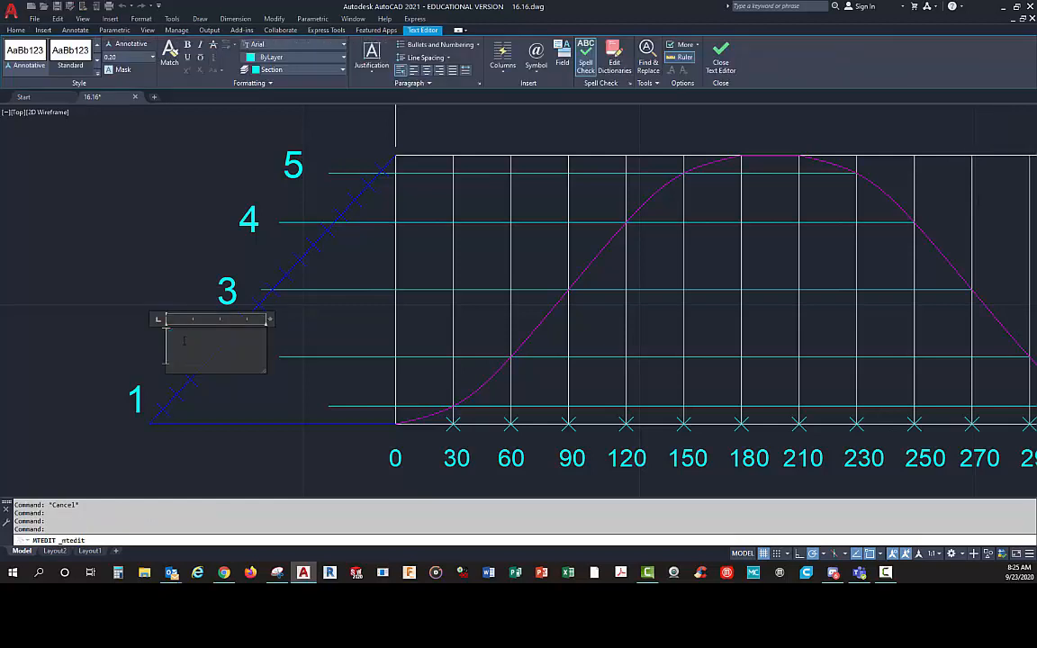
click(717, 64)
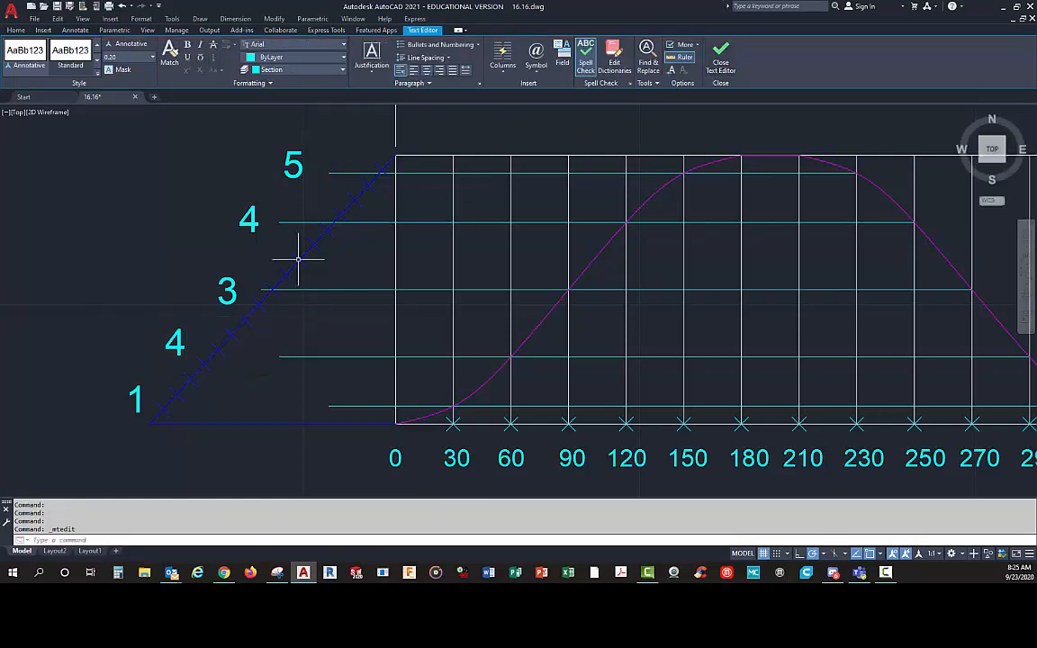
- Change the text of label 3 beside the middle of the slanted line to 9
click(226, 284)
double_click(227, 286)
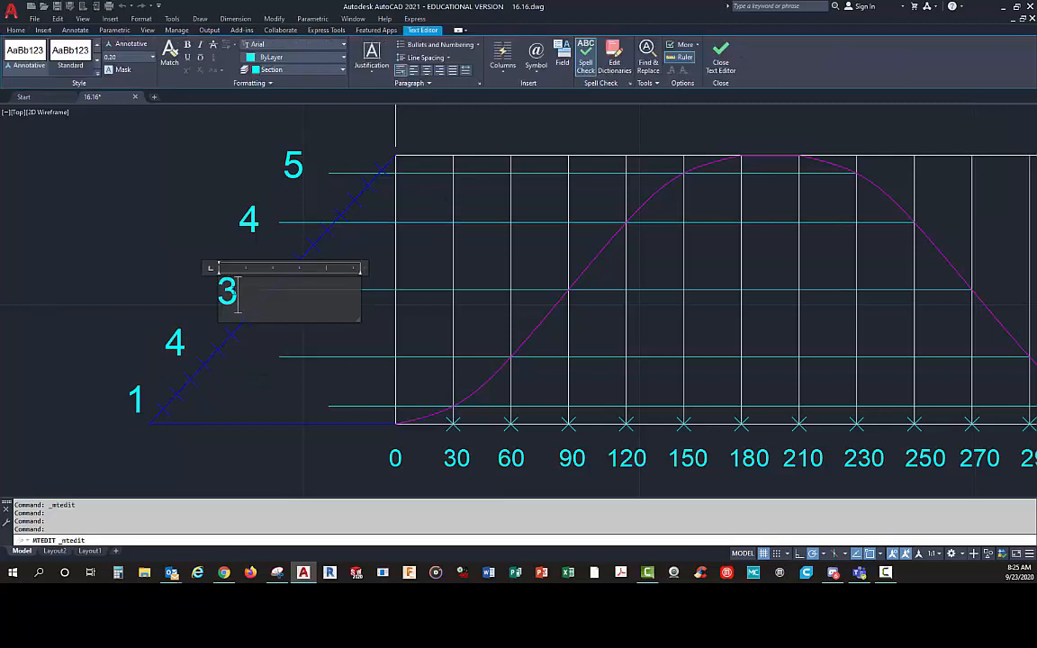
key(BackSpace)
text(9)
click(720, 56)
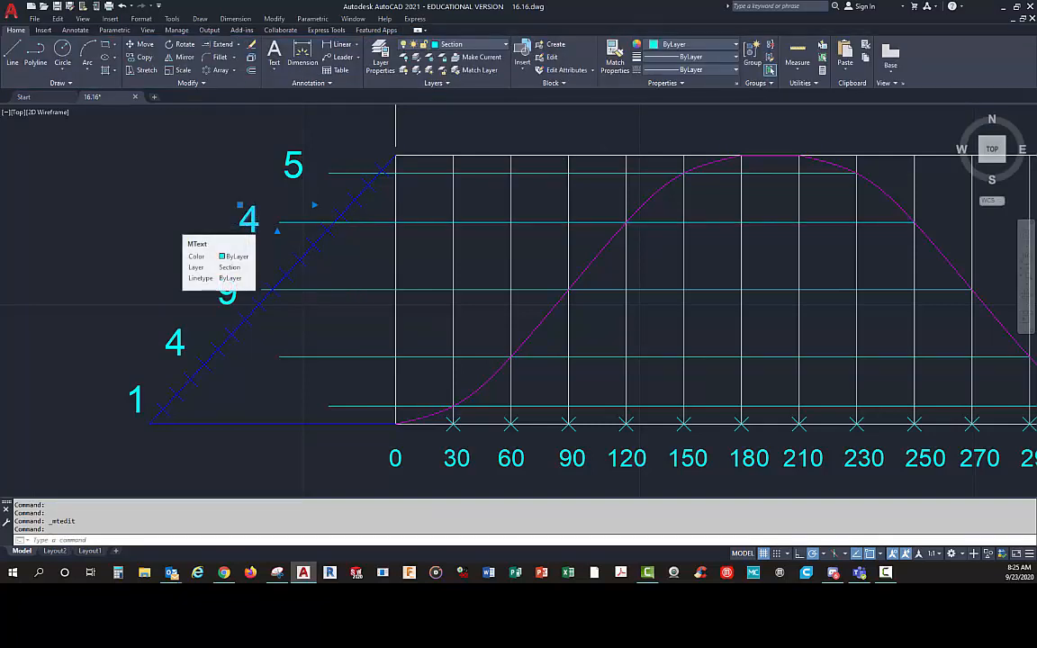
- Change the text of the upper label 4 to 14 and that of label 5 to 17
double_click(249, 219)
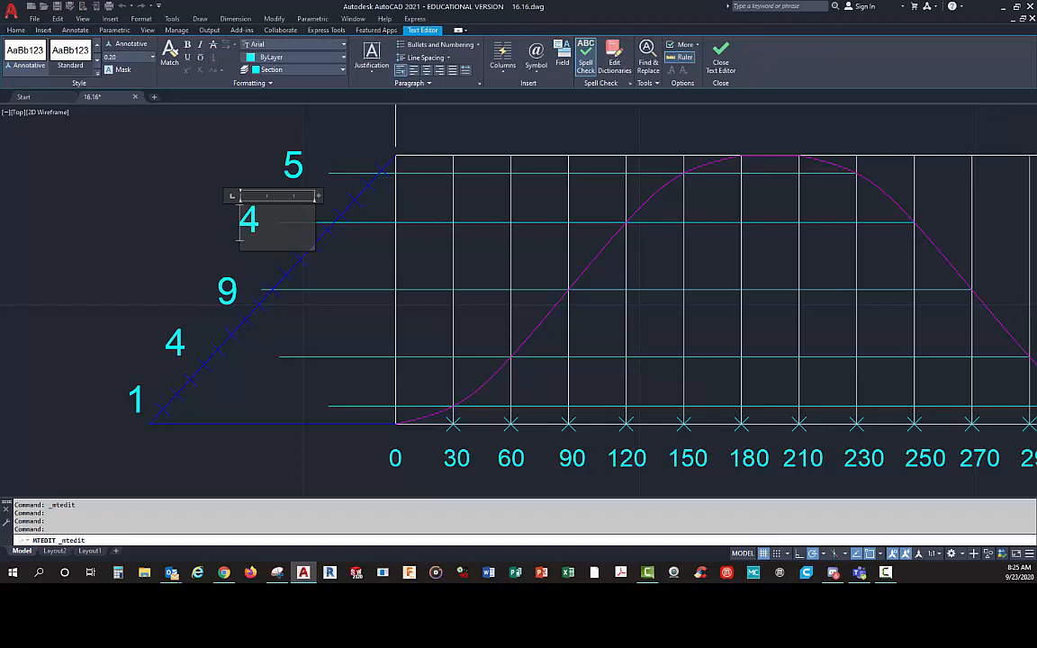
text(1)
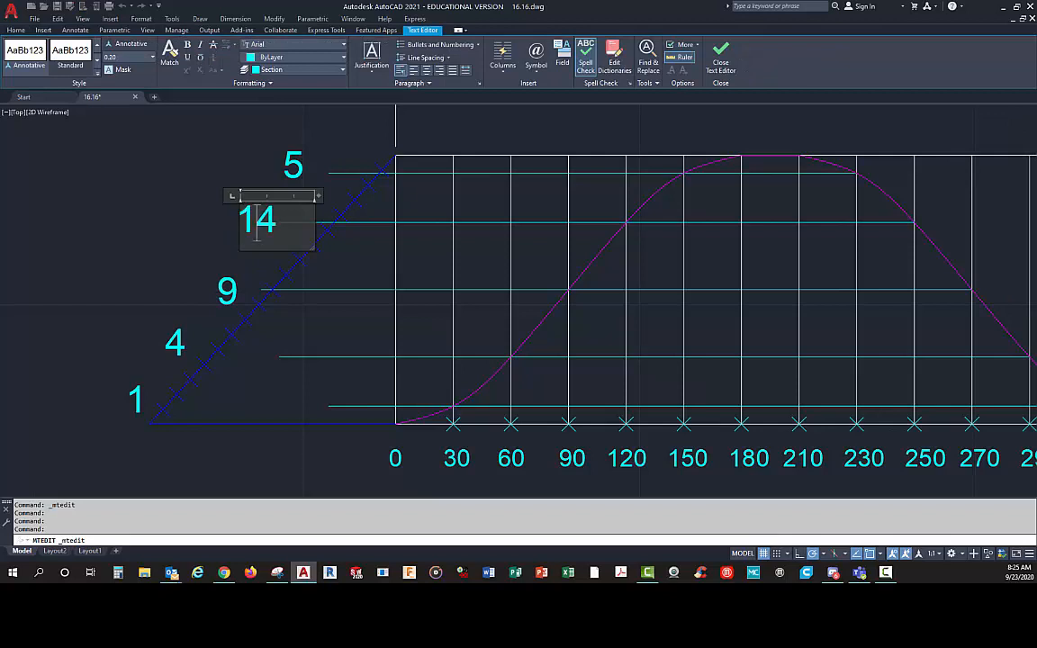
click(428, 179)
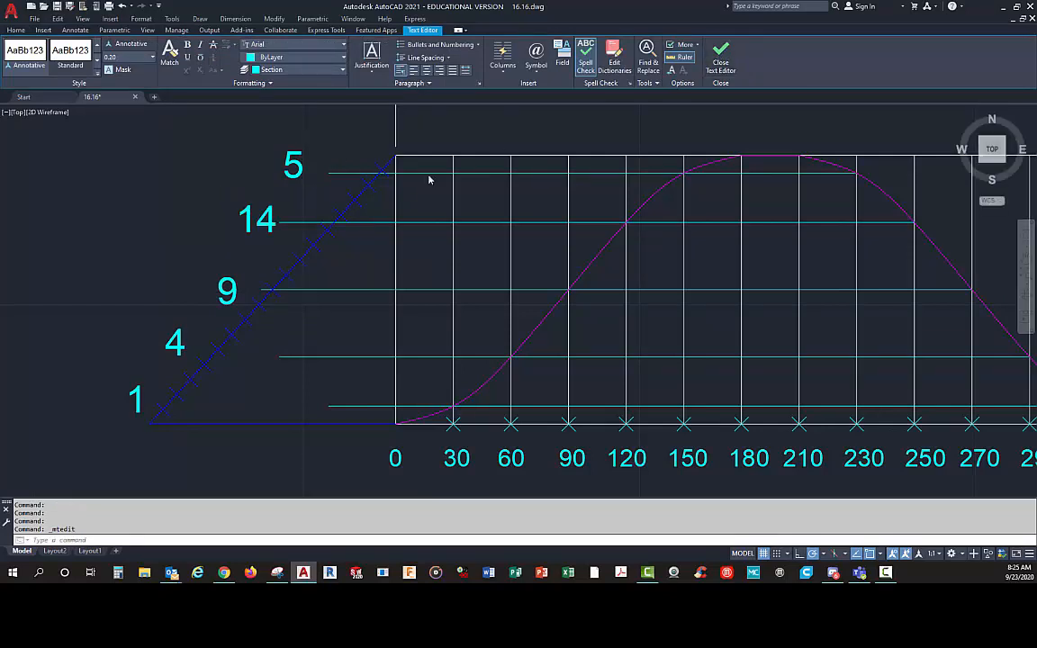
double_click(291, 167)
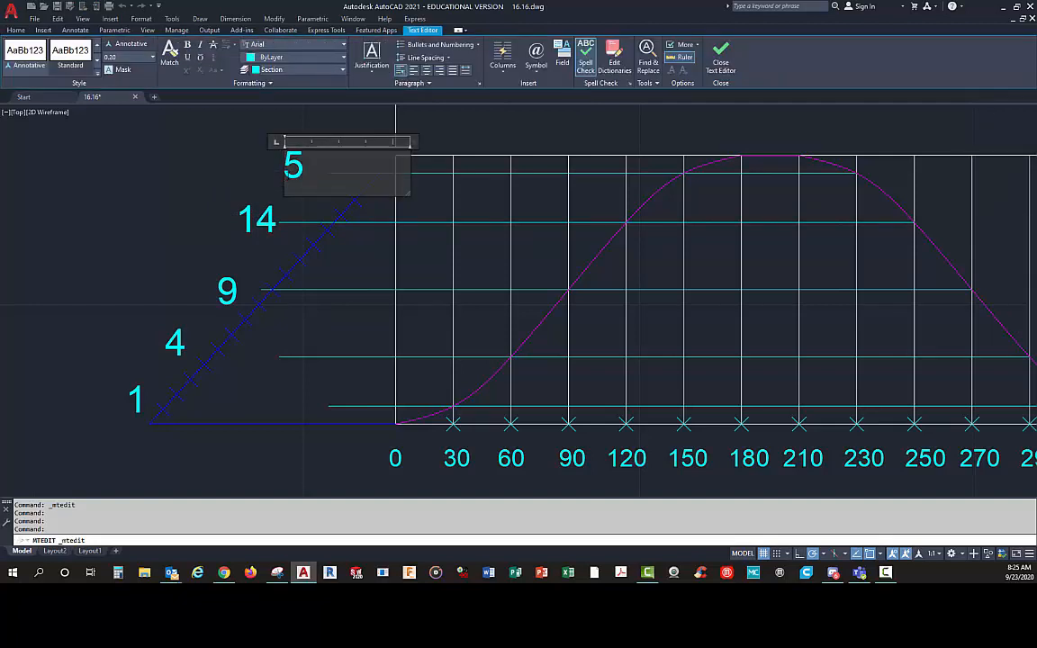
key(Delete)
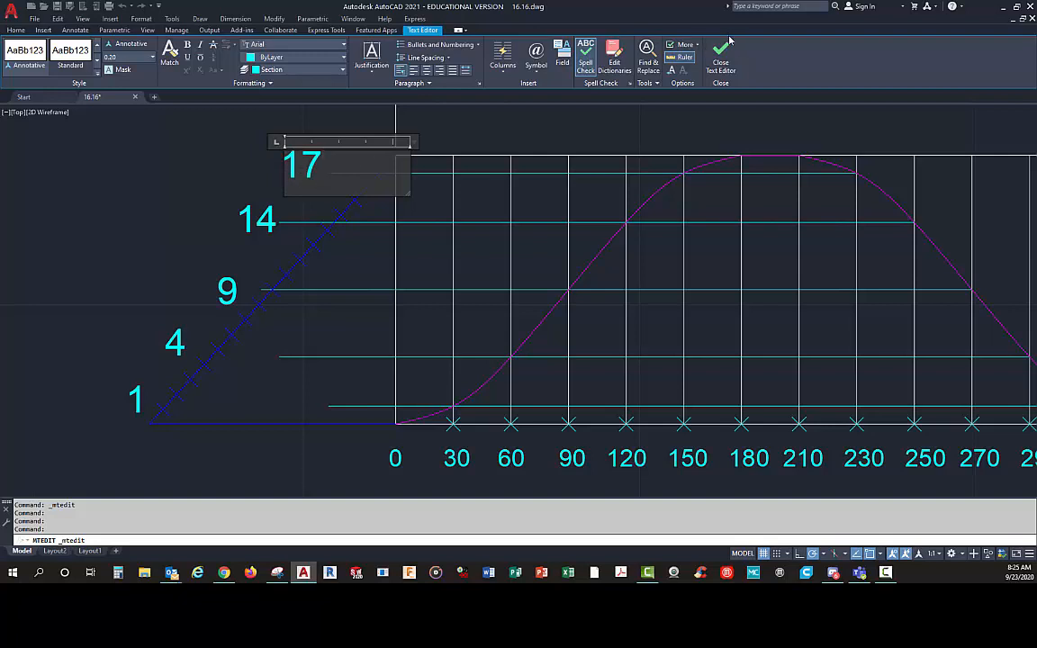
click(537, 179)
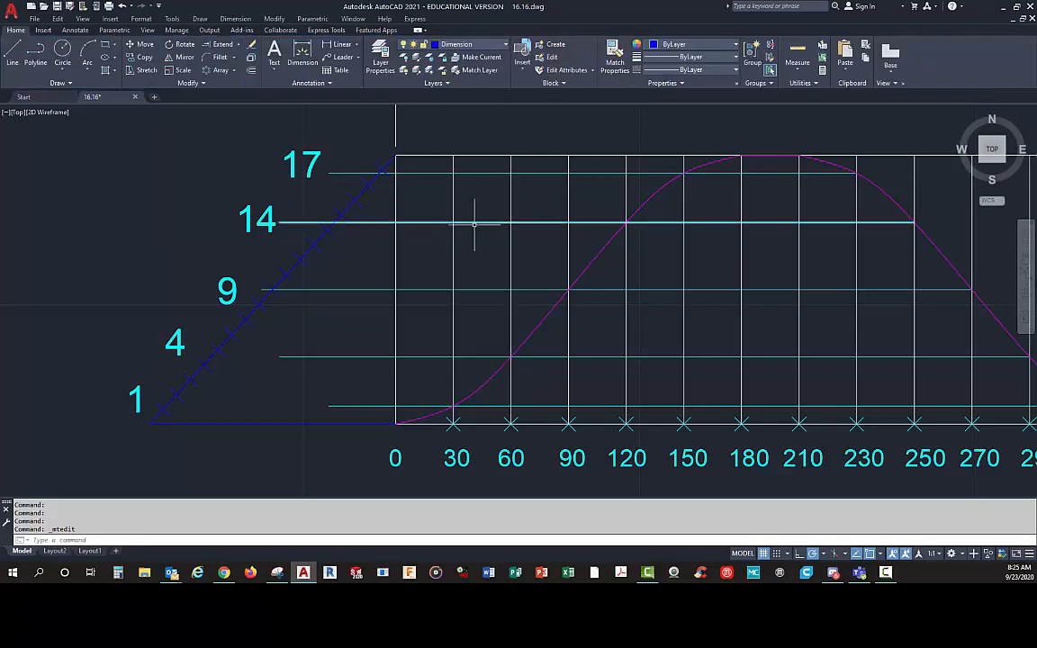
- Move labels 17, 9 and 14 closer to their division marks on the outer side of the slanted line
click(297, 163)
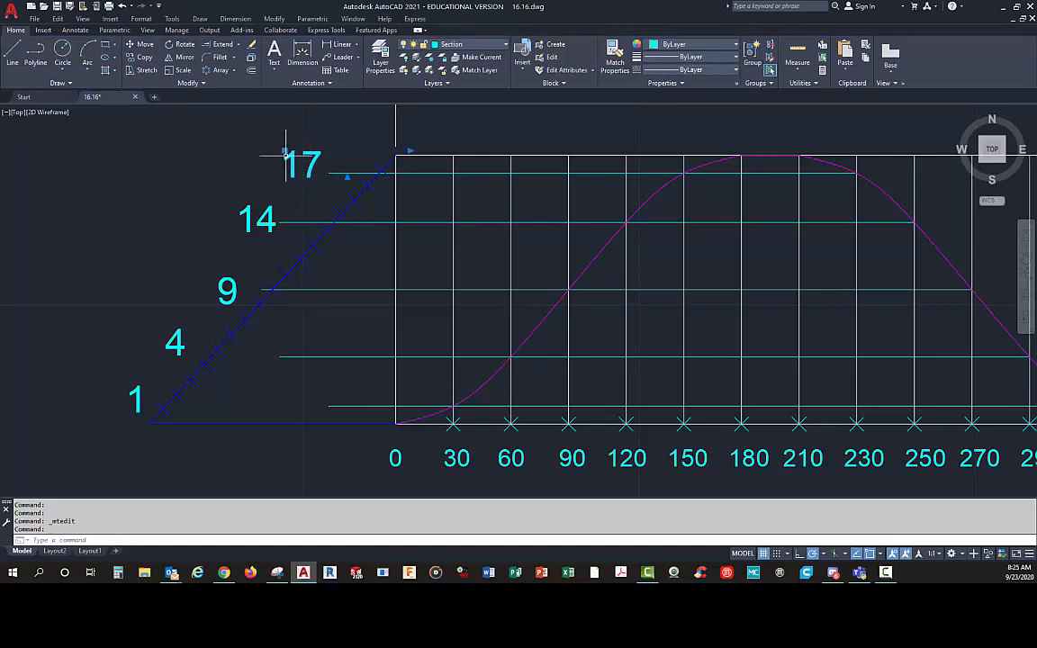
click(285, 153)
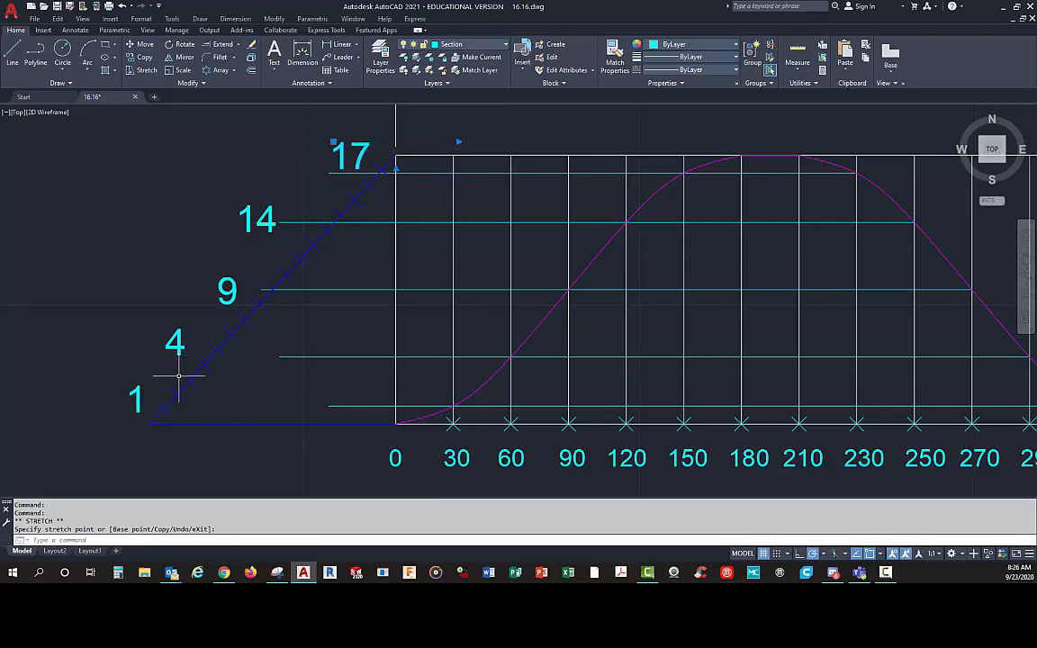
click(233, 297)
click(219, 278)
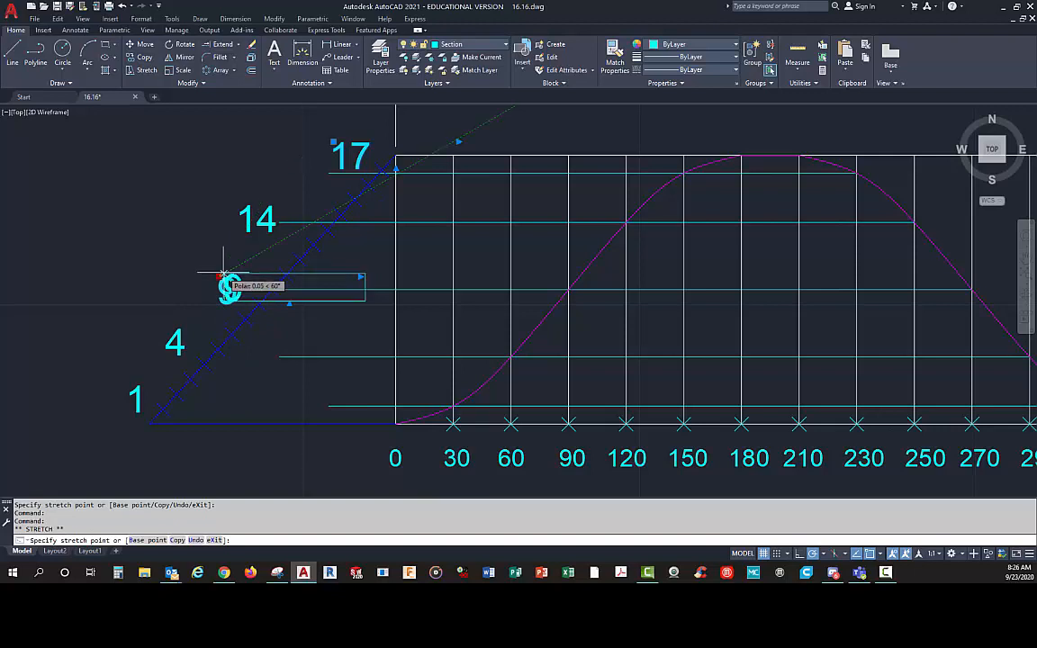
click(226, 272)
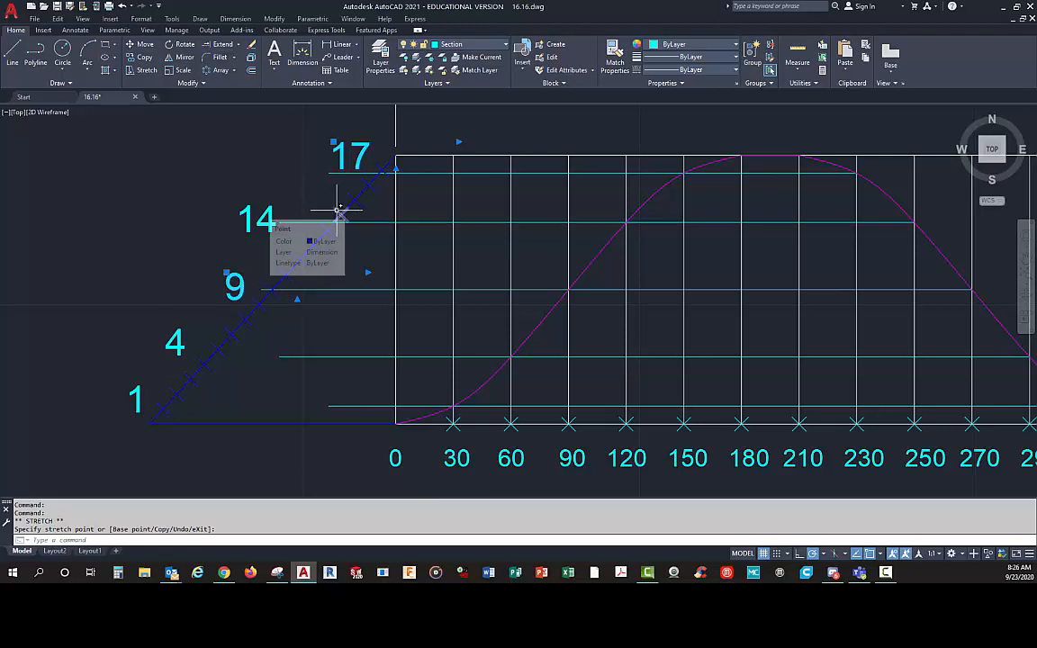
click(261, 223)
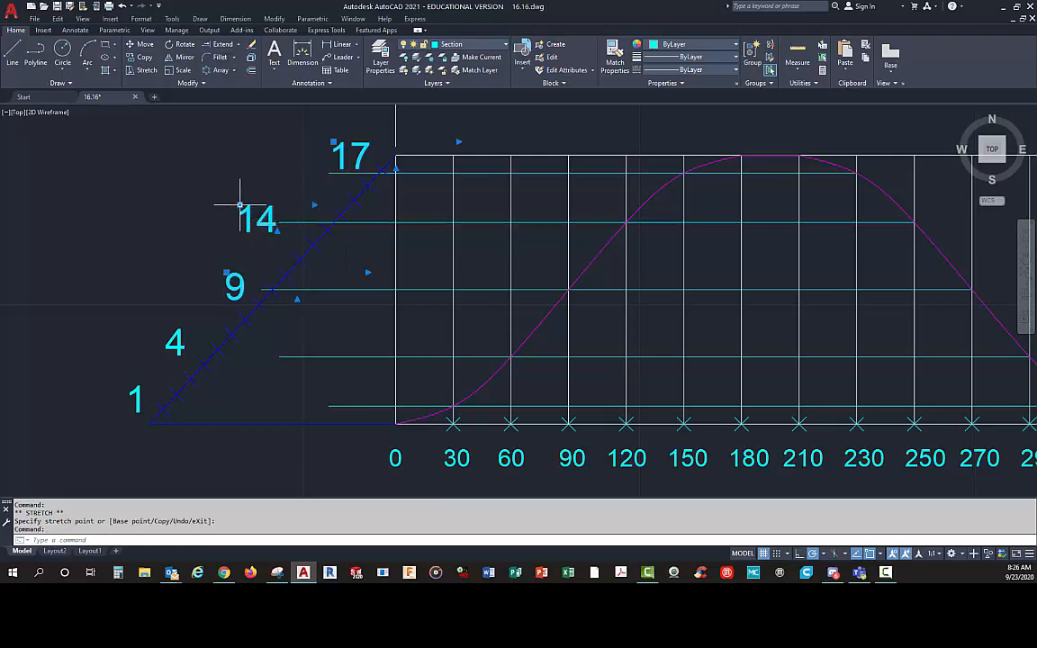
click(241, 206)
click(276, 184)
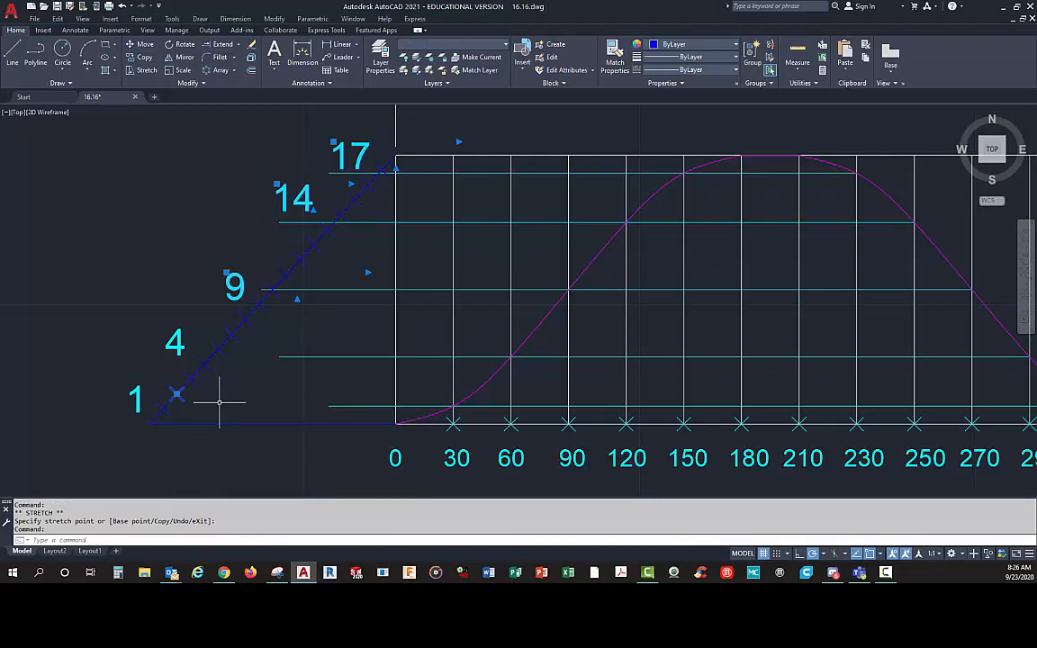
key(Delete)
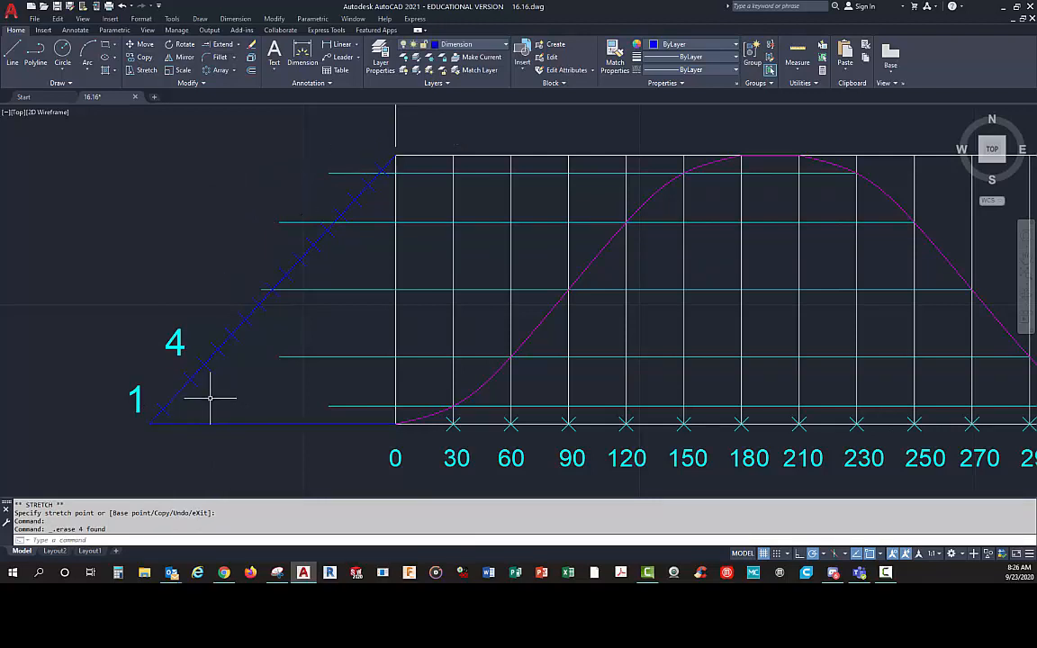
text(u)
key(Return)
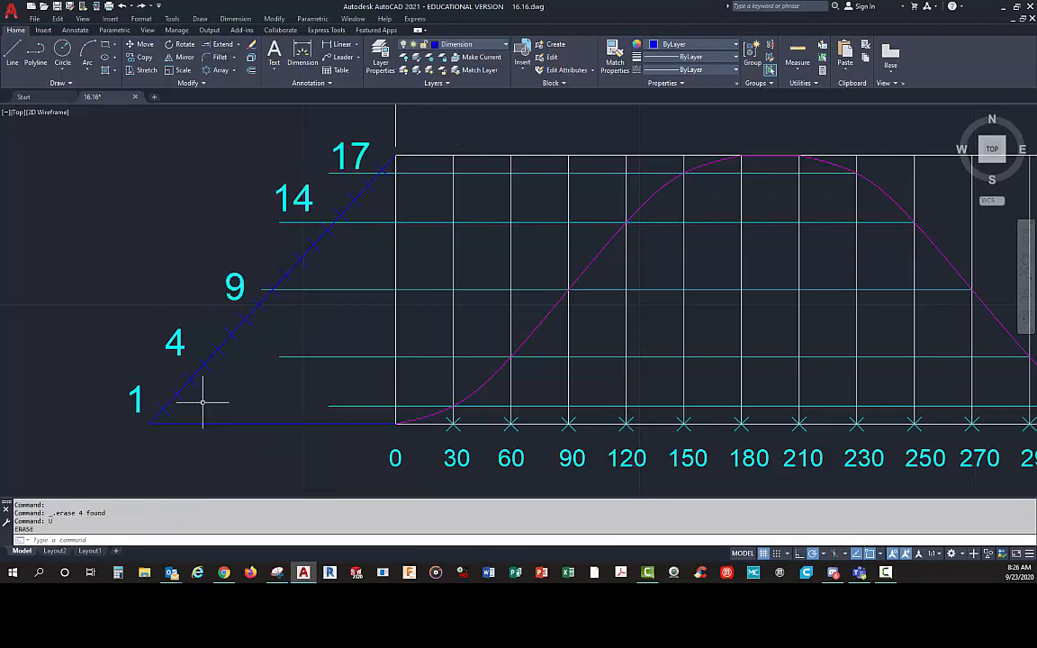
- Erase the two division marks between labels 1 and 4 on the slanted line
click(155, 418)
click(176, 396)
key(Delete)
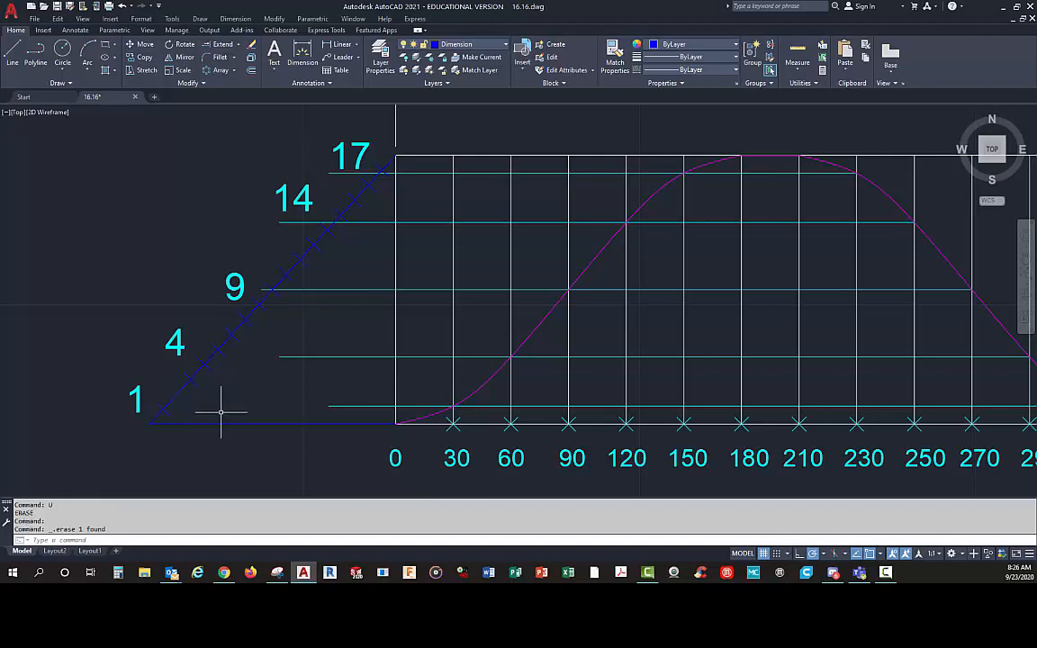
key(Delete)
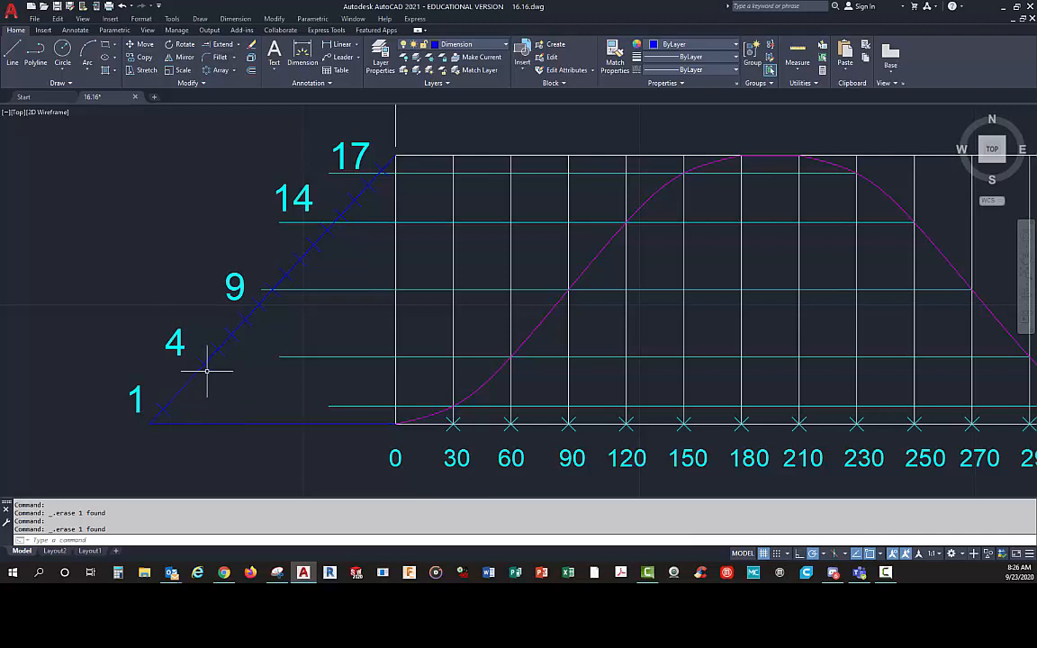
- Erase the division marks between labels 4 and 9 on the slanted line
click(234, 334)
key(Delete)
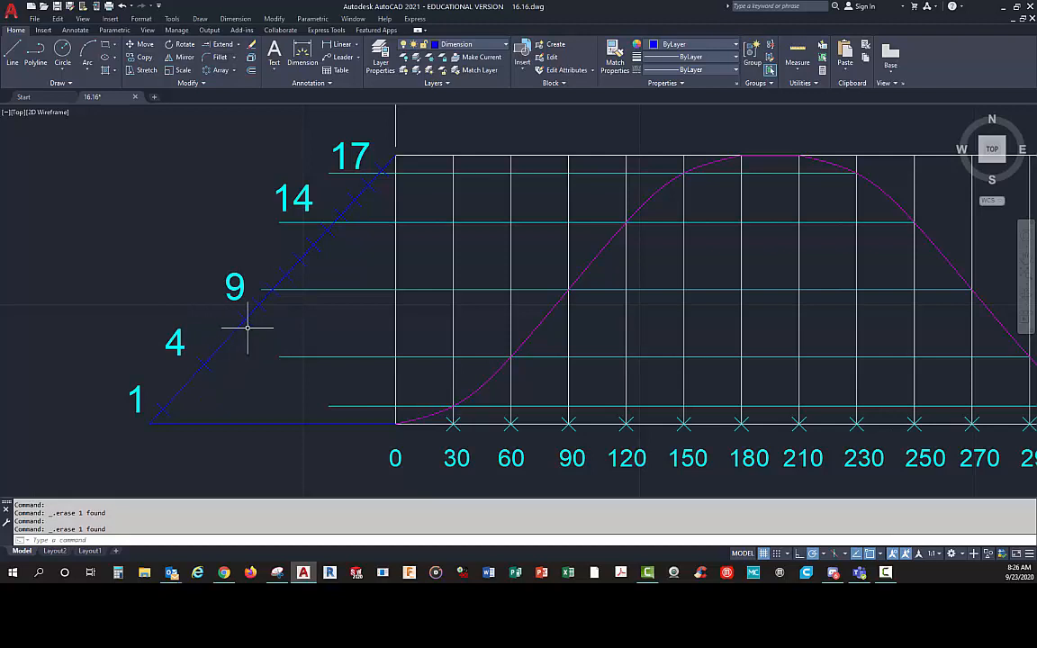
click(247, 323)
key(Delete)
click(260, 307)
key(Delete)
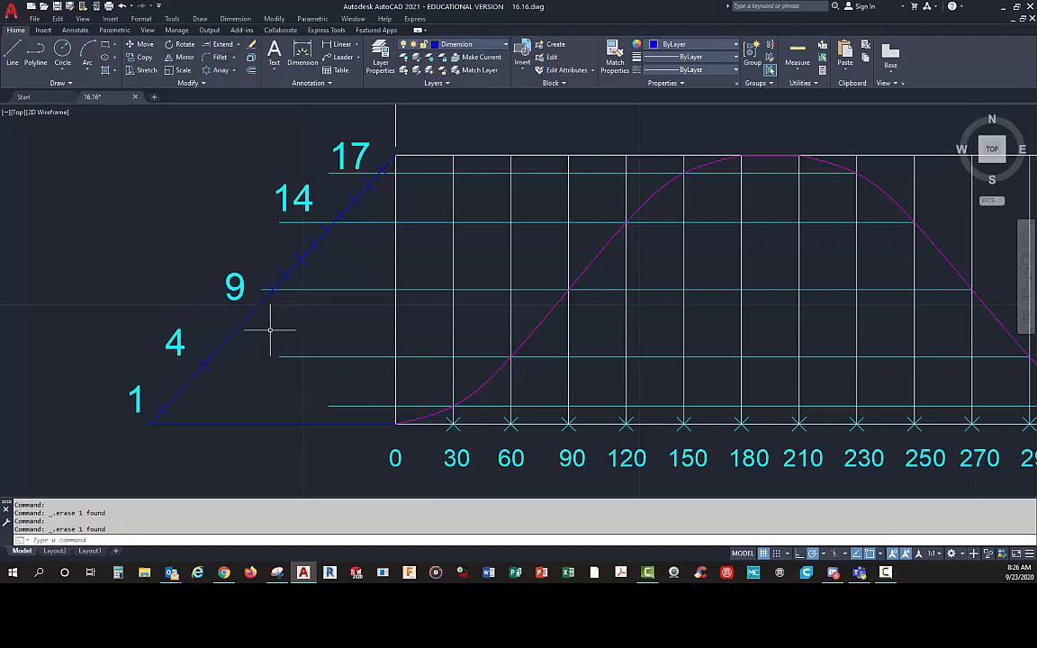
- Erase the three division marks just above mark 9 on the slanted line
click(309, 242)
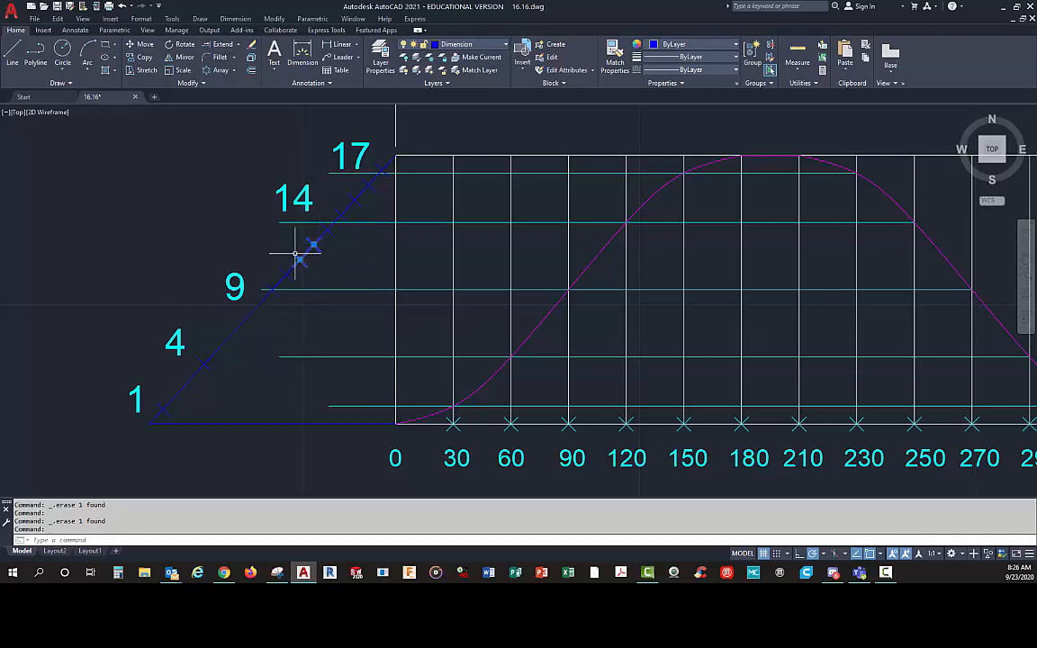
click(295, 255)
click(282, 269)
key(Delete)
key(Delete)
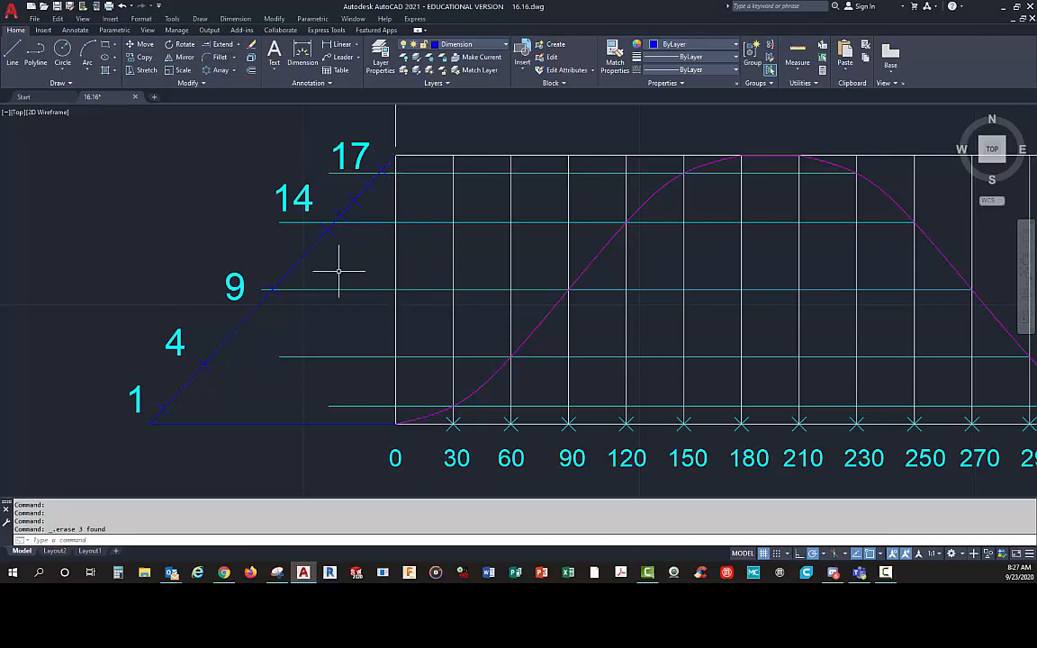
- Undo the erasures of the division marks along the slanted line
text(u)
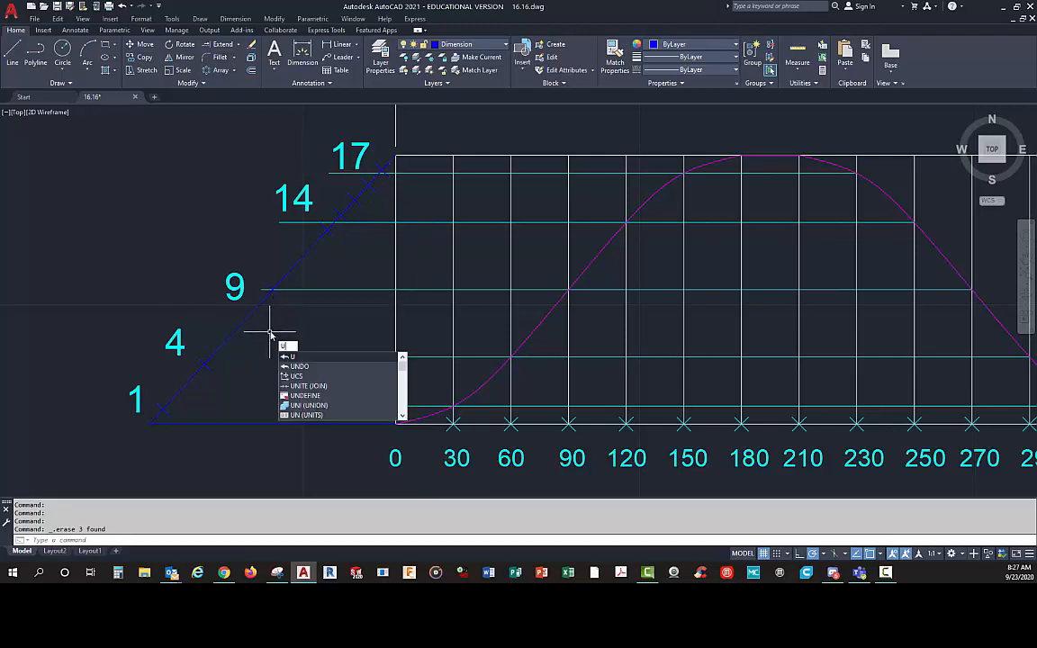
key(Return)
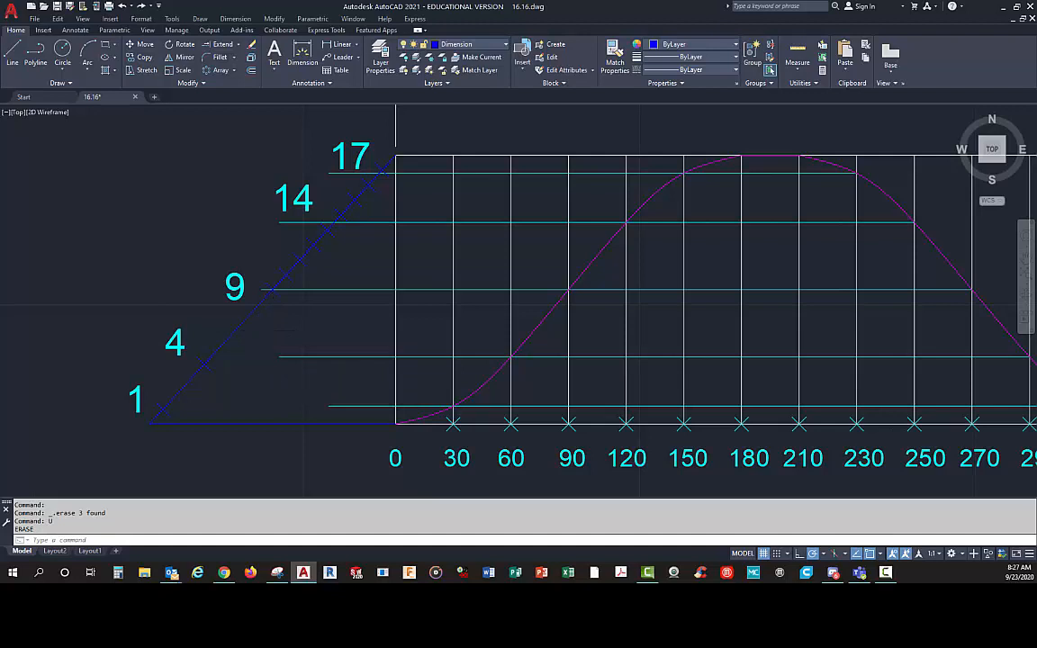
key(Return)
key(Return)
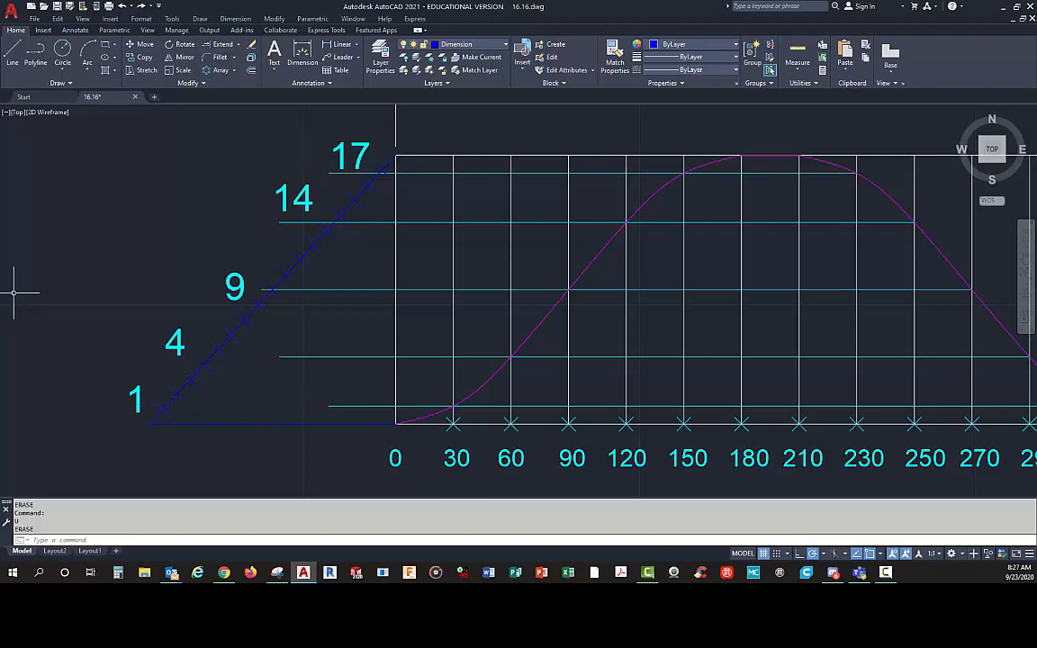
- Erase the two lowest and two highest horizontal projection lines of the copied diagram, keeping the middle one
scroll(356, 391, down, 4)
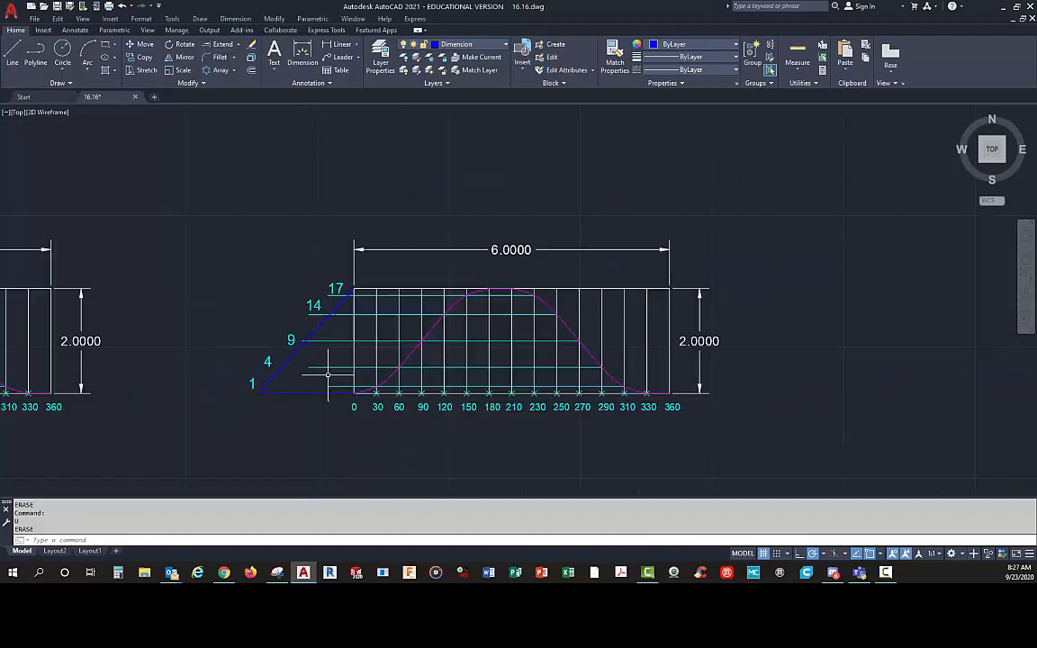
scroll(345, 389, up, 2)
click(345, 389)
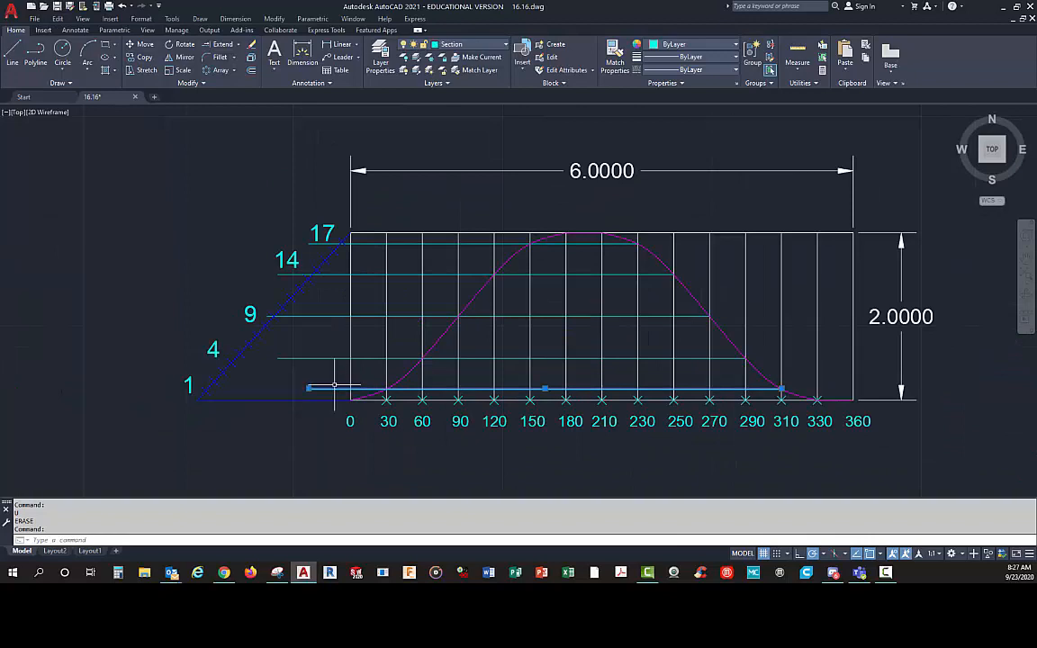
key(Delete)
click(288, 358)
key(Delete)
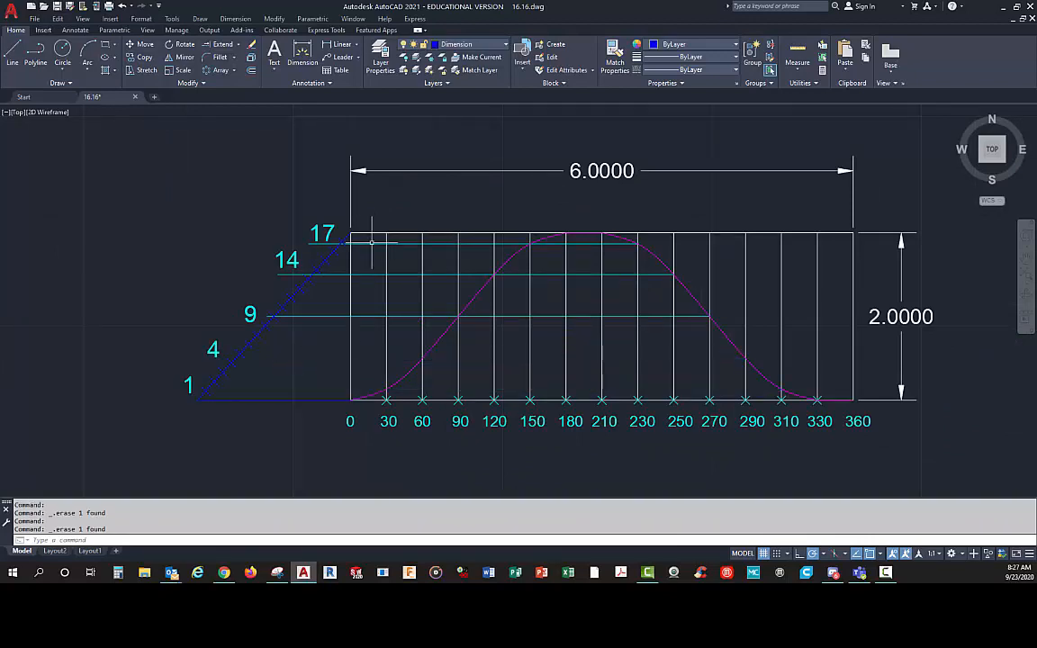
click(360, 274)
key(Delete)
click(377, 242)
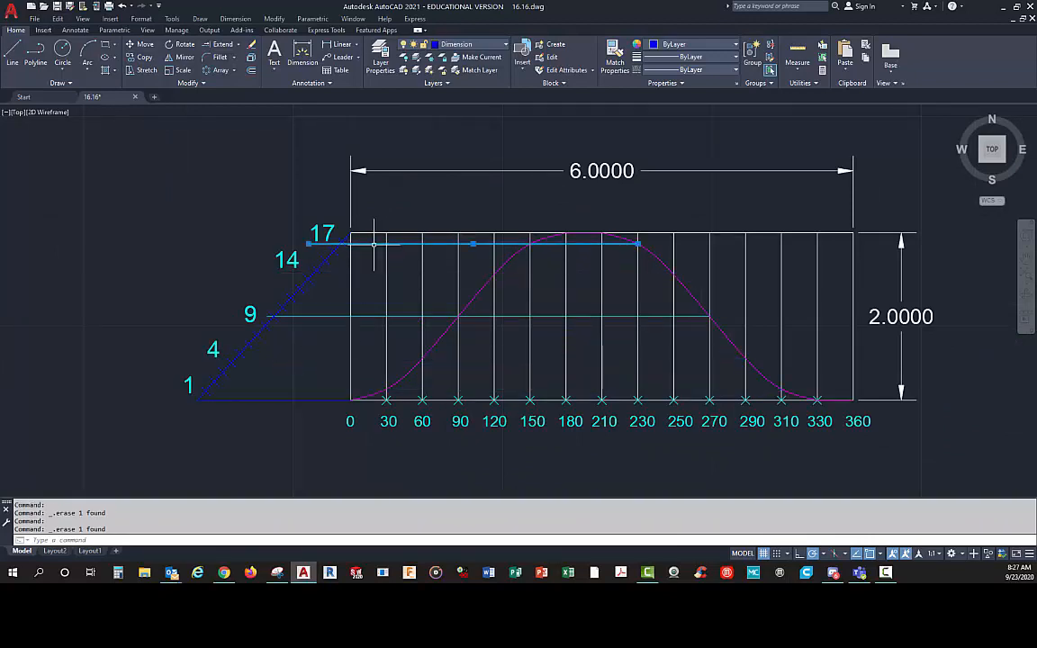
key(Delete)
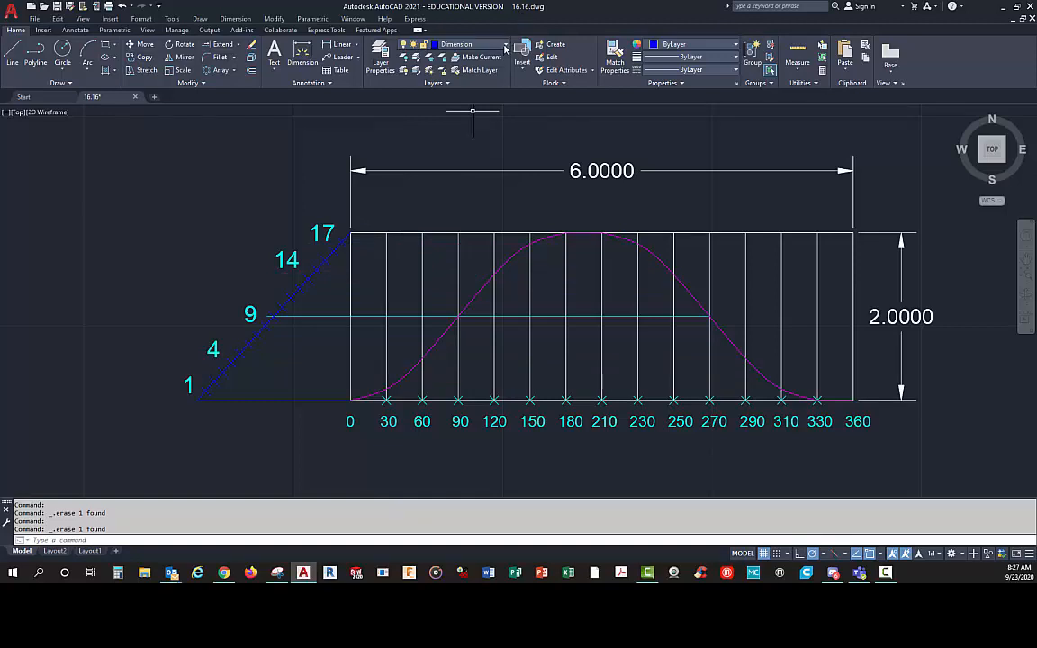
- On the Section layer, draw a horizontal line from division mark 1 on the slanted line to the diagram's far vertical edge
click(455, 45)
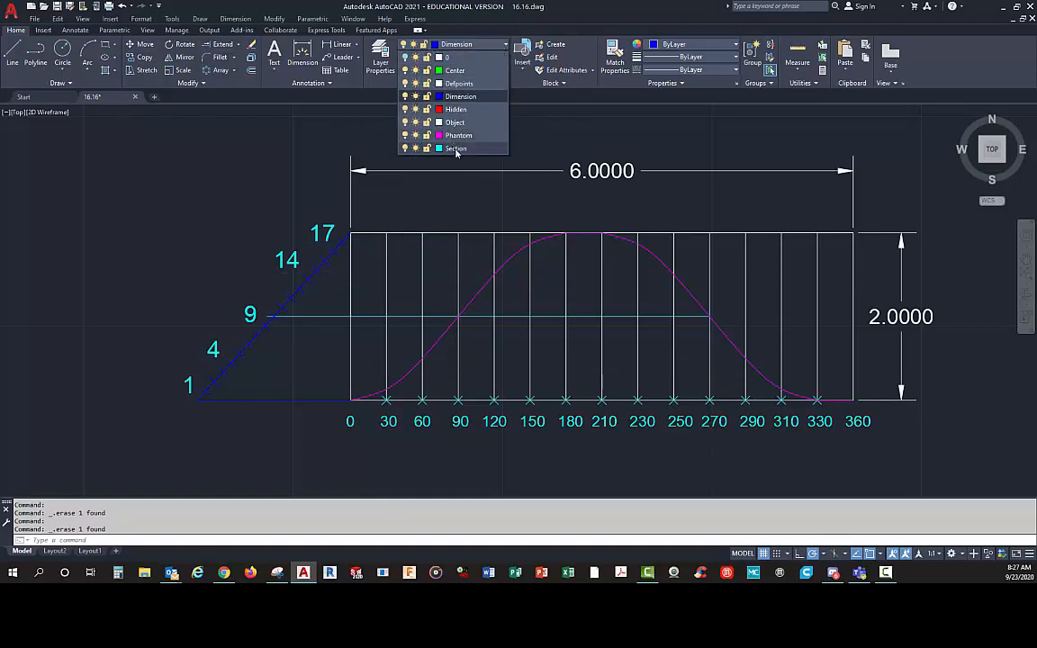
click(456, 148)
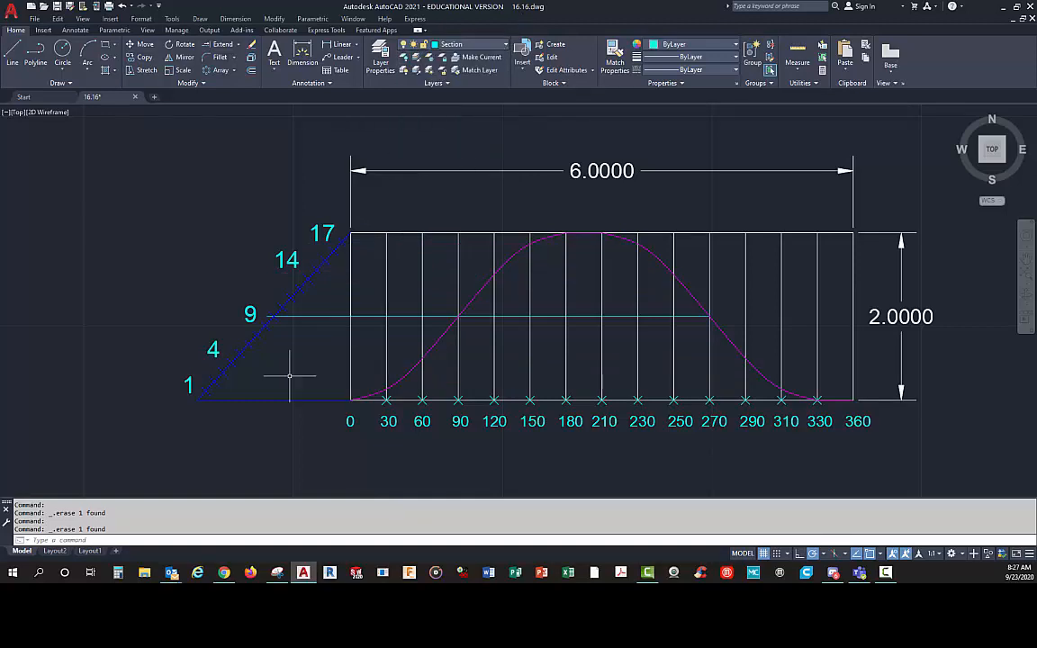
click(9, 52)
scroll(196, 404, up, 5)
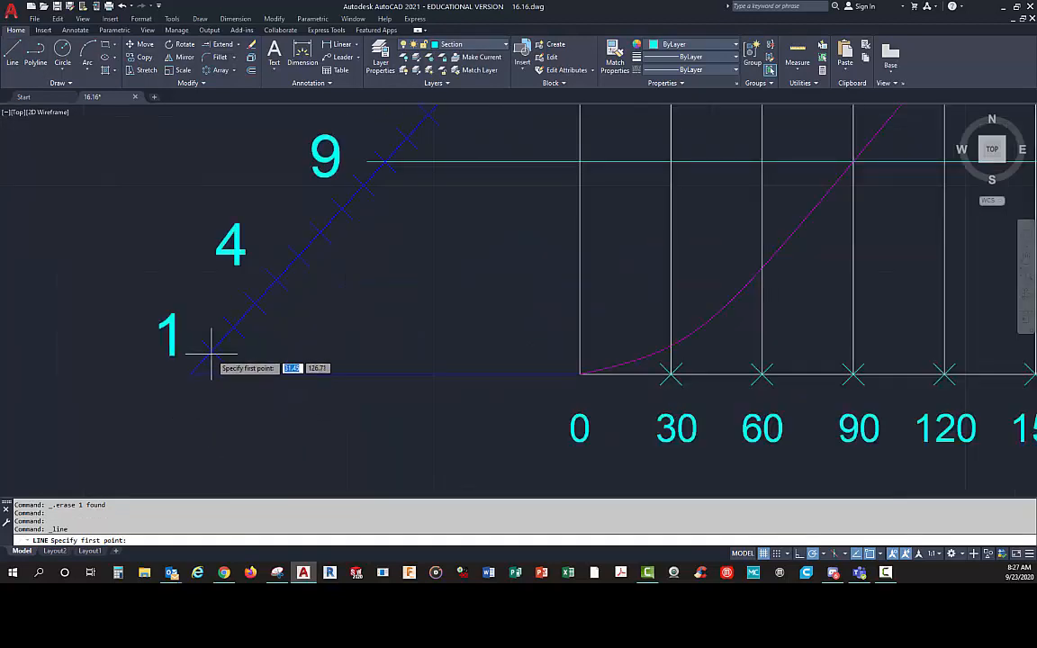
click(212, 353)
scroll(211, 352, down, 6)
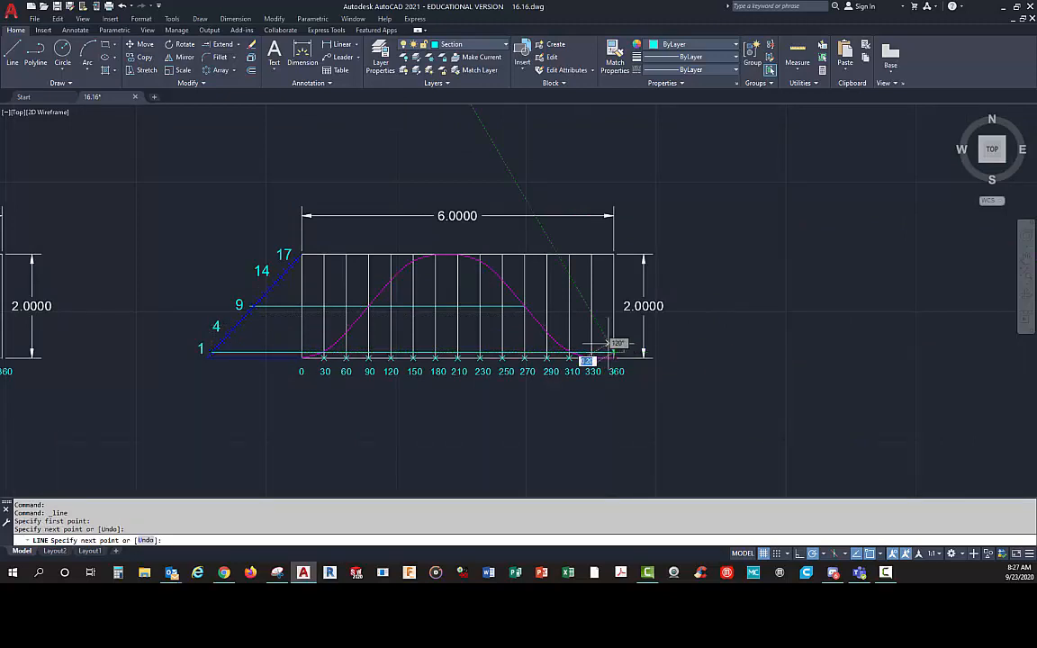
click(614, 353)
key(Return)
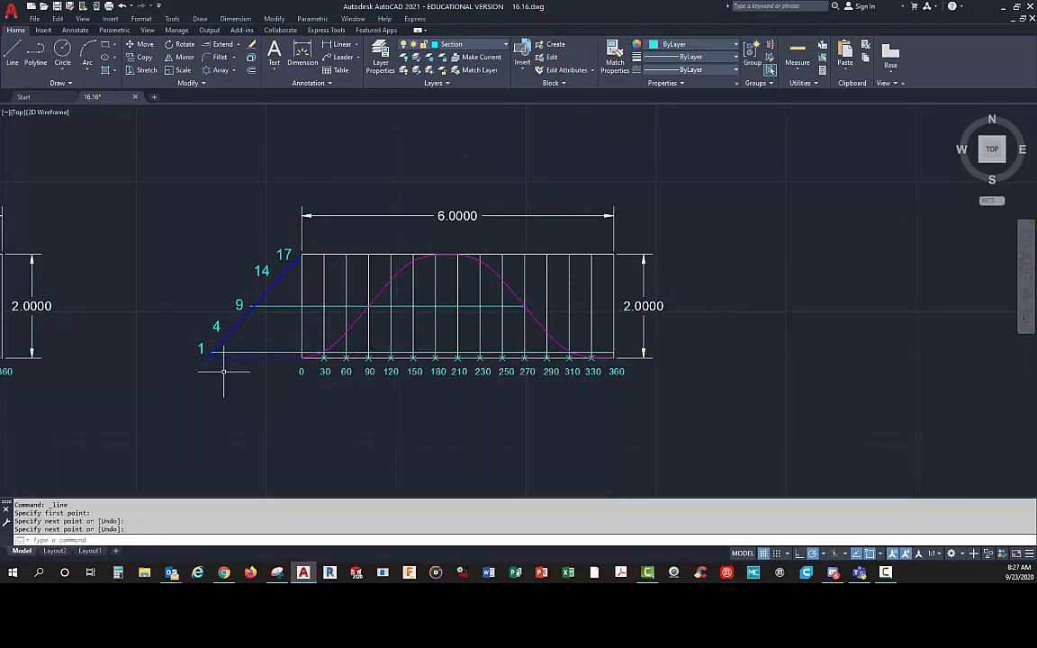
- Draw a horizontal line from division mark 4 on the slanted line to the diagram's far vertical edge
scroll(219, 314, up, 5)
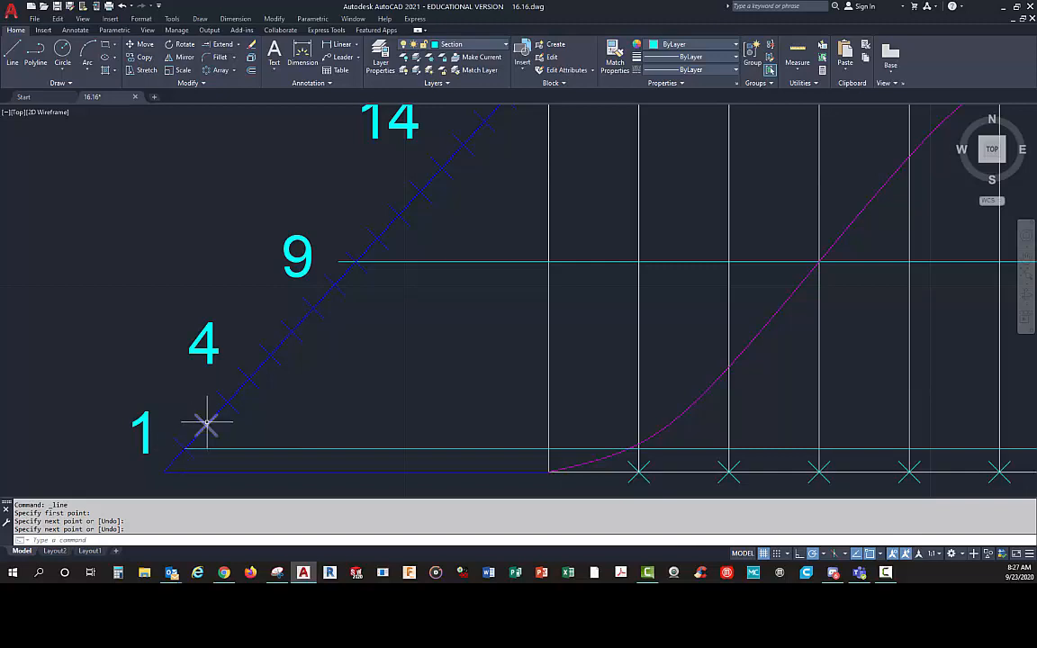
text(l)
key(Return)
click(249, 379)
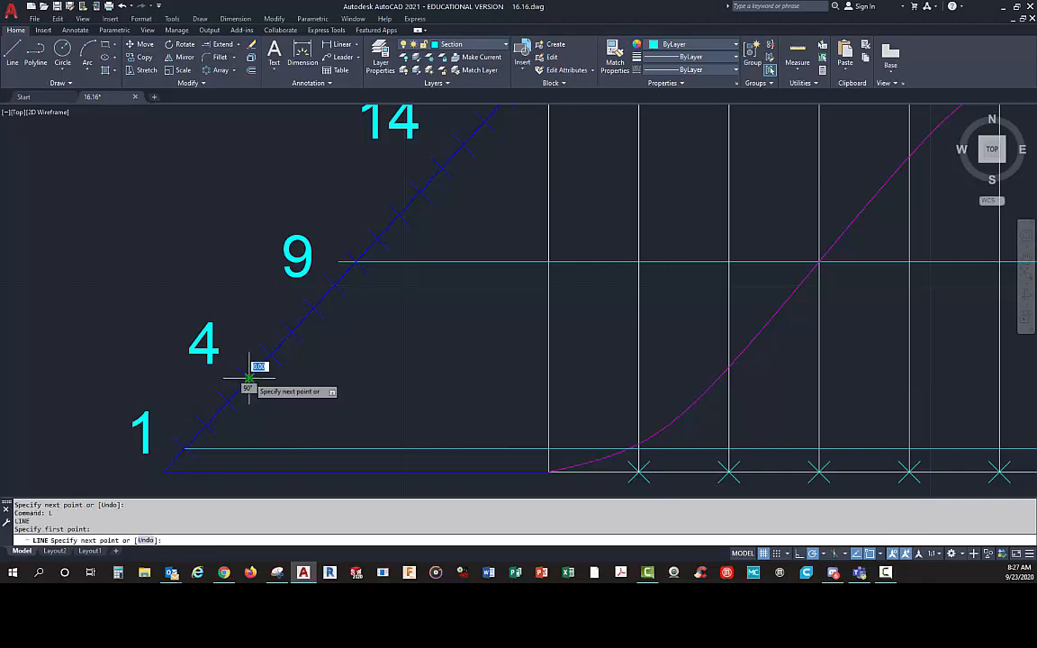
scroll(251, 376, down, 5)
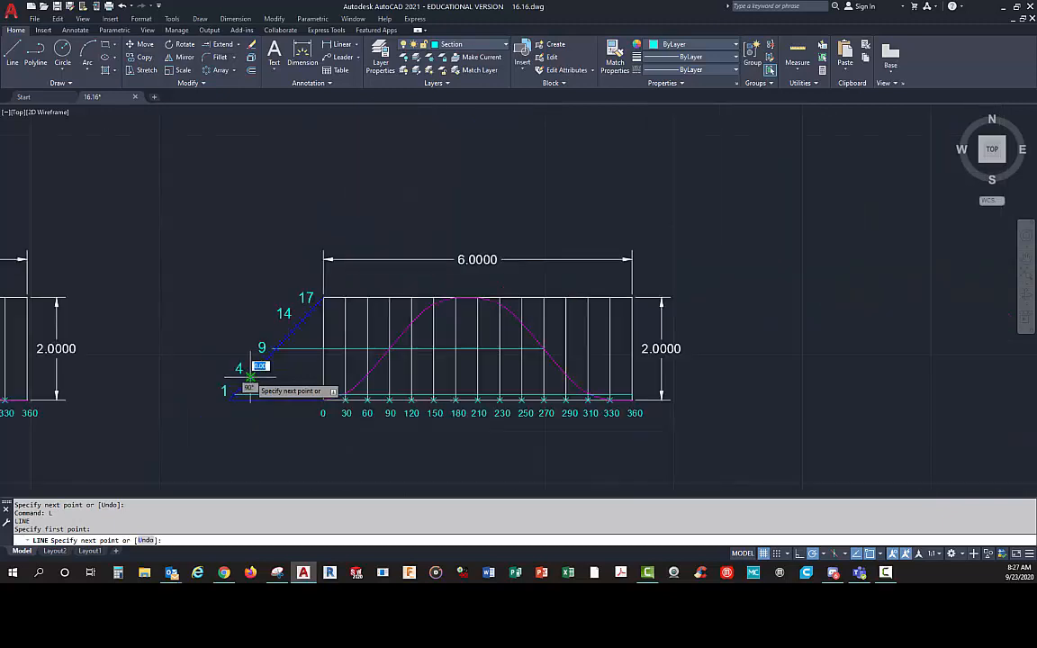
click(633, 376)
key(Return)
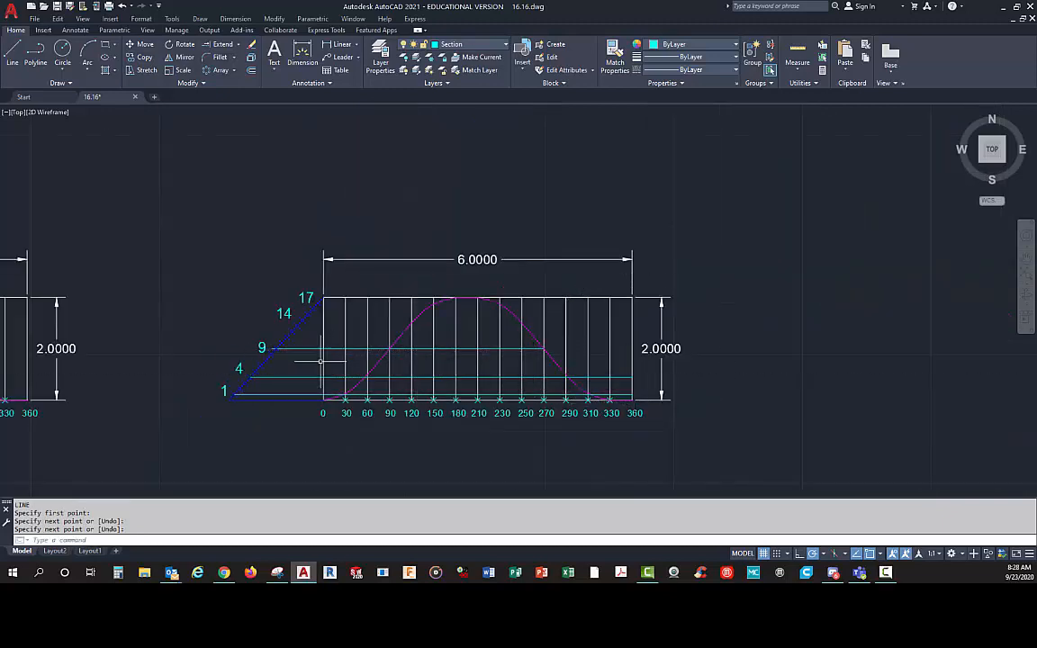
- Draw a horizontal line from division mark 14 on the slanted line to the diagram's far vertical edge
scroll(292, 356, up, 4)
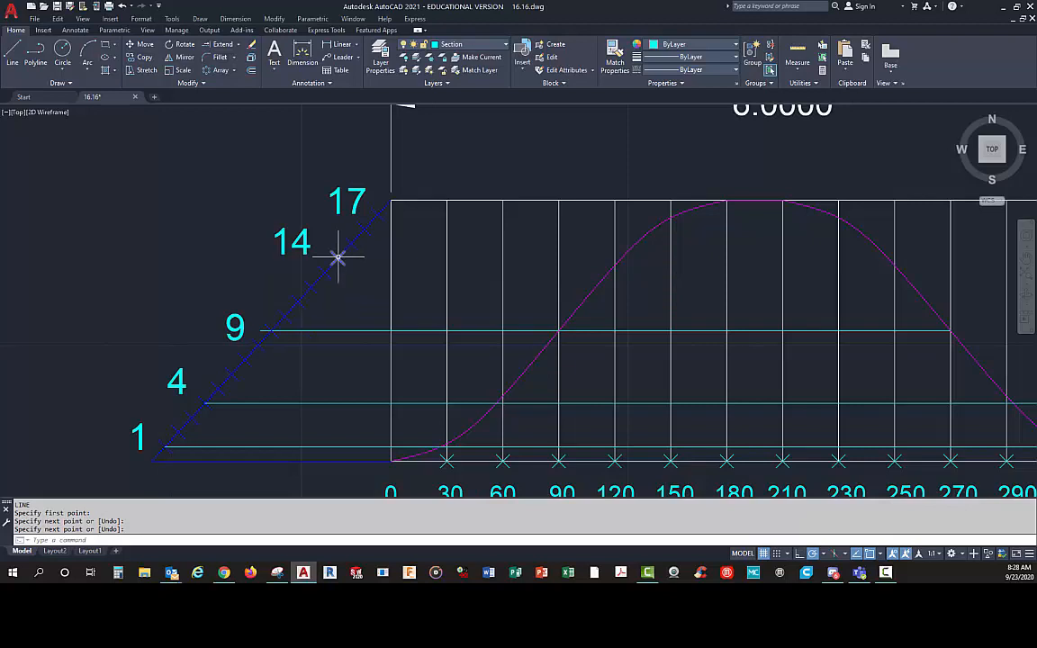
text(l)
key(Return)
click(338, 257)
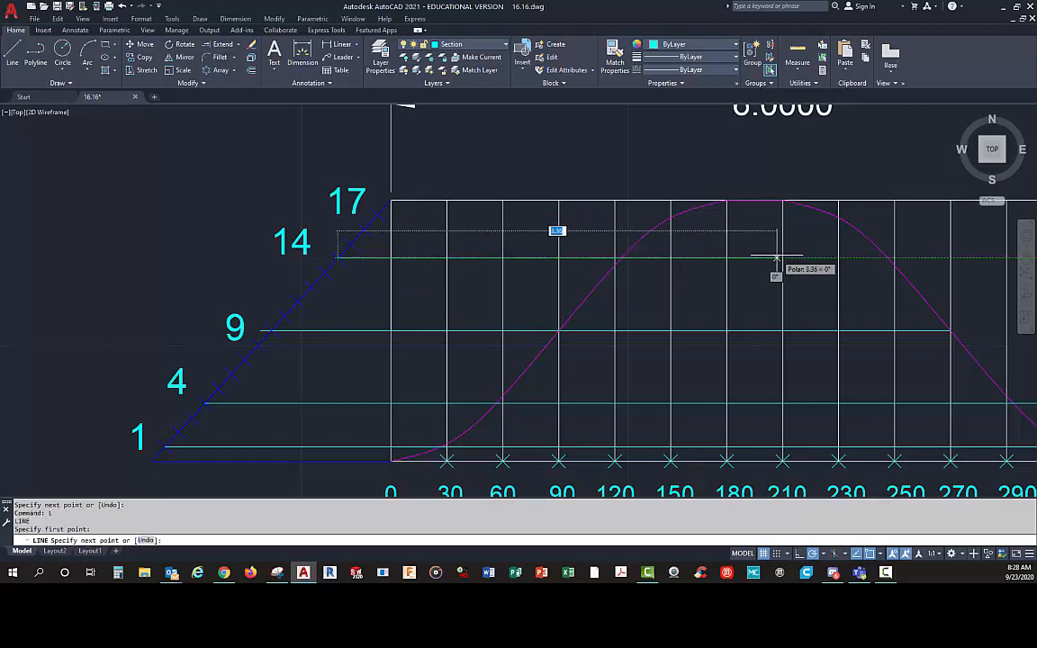
scroll(783, 267, down, 4)
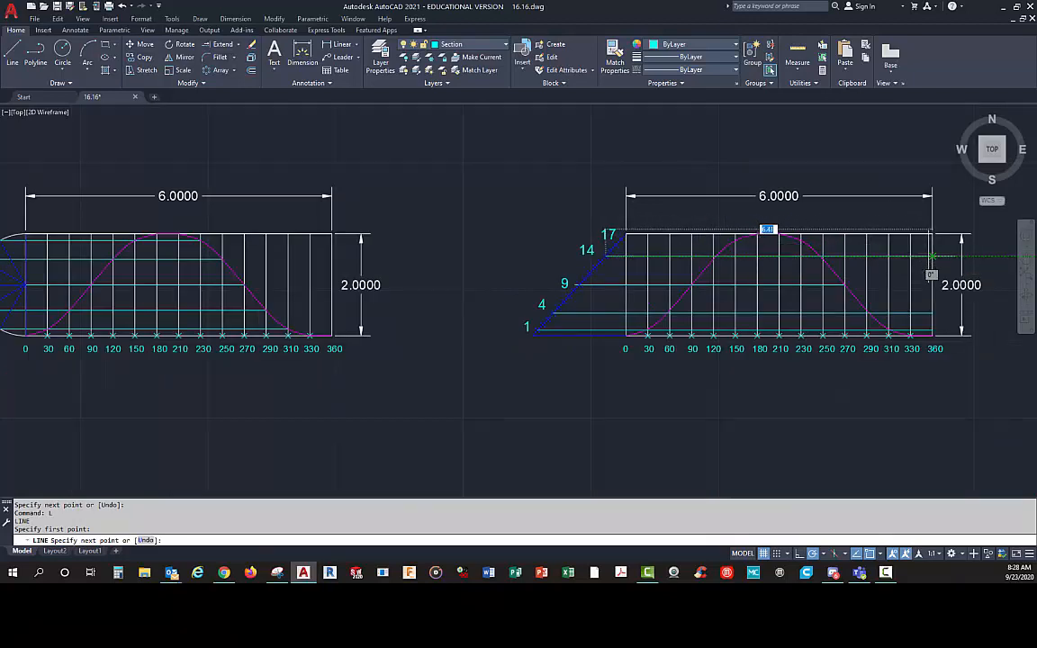
click(932, 256)
key(Return)
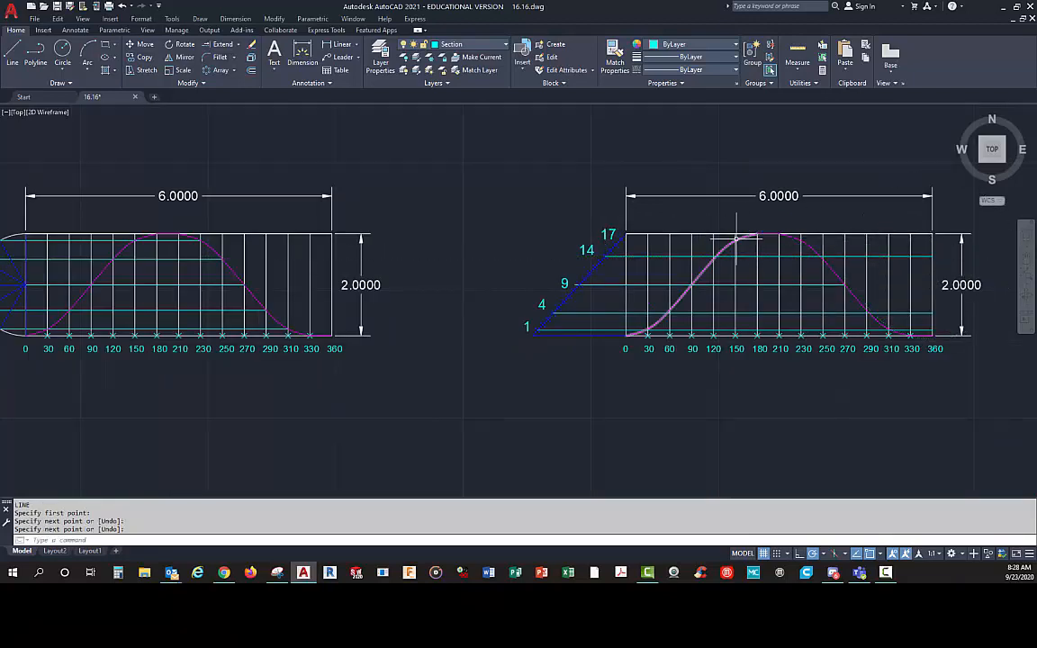
- Draw a horizontal line from division mark 17 on the slanted line to the diagram's far vertical edge
scroll(630, 236, up, 8)
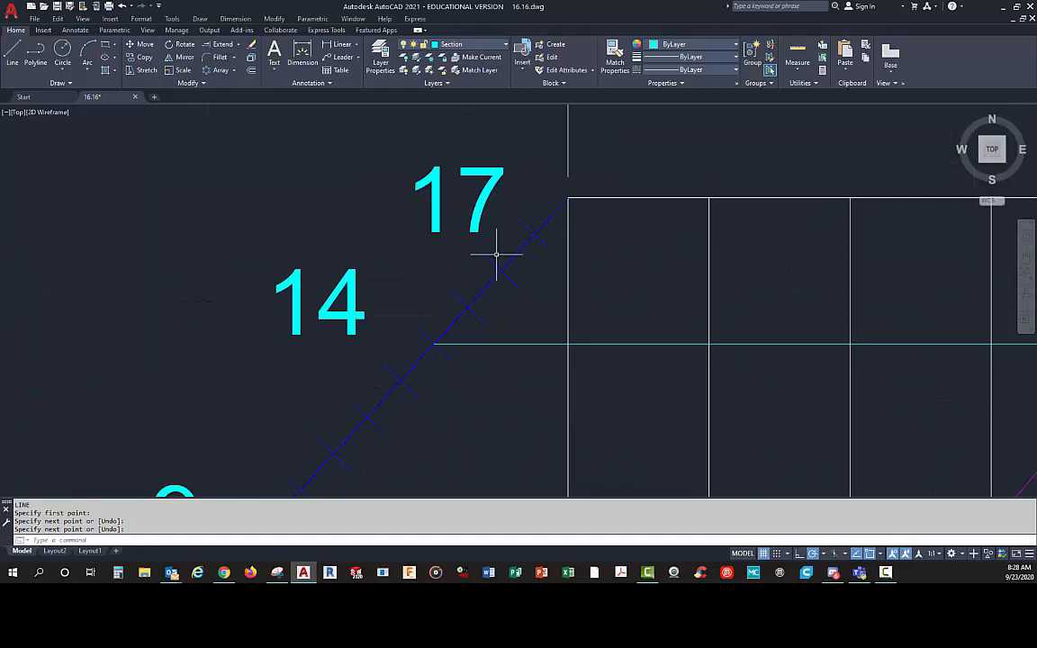
text(l)
key(Return)
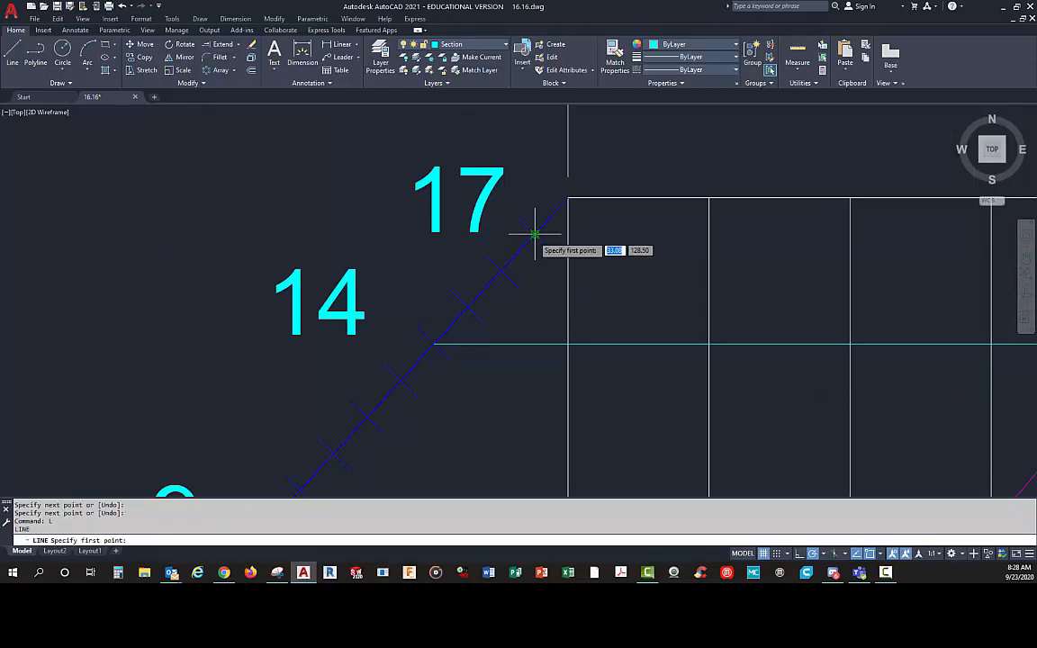
click(535, 234)
scroll(544, 248, down, 8)
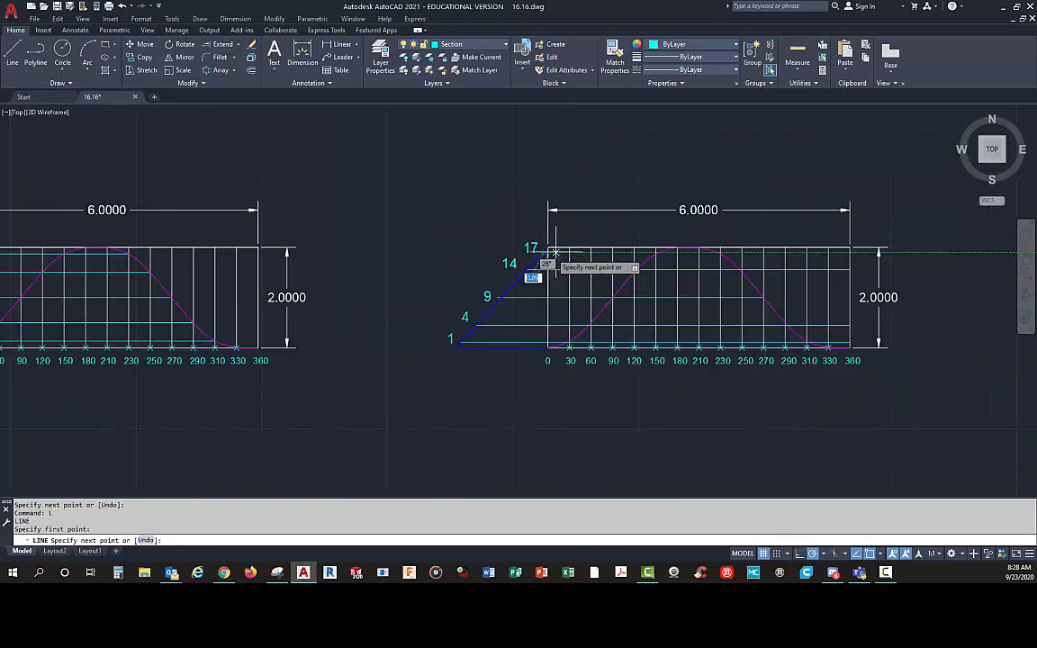
click(851, 250)
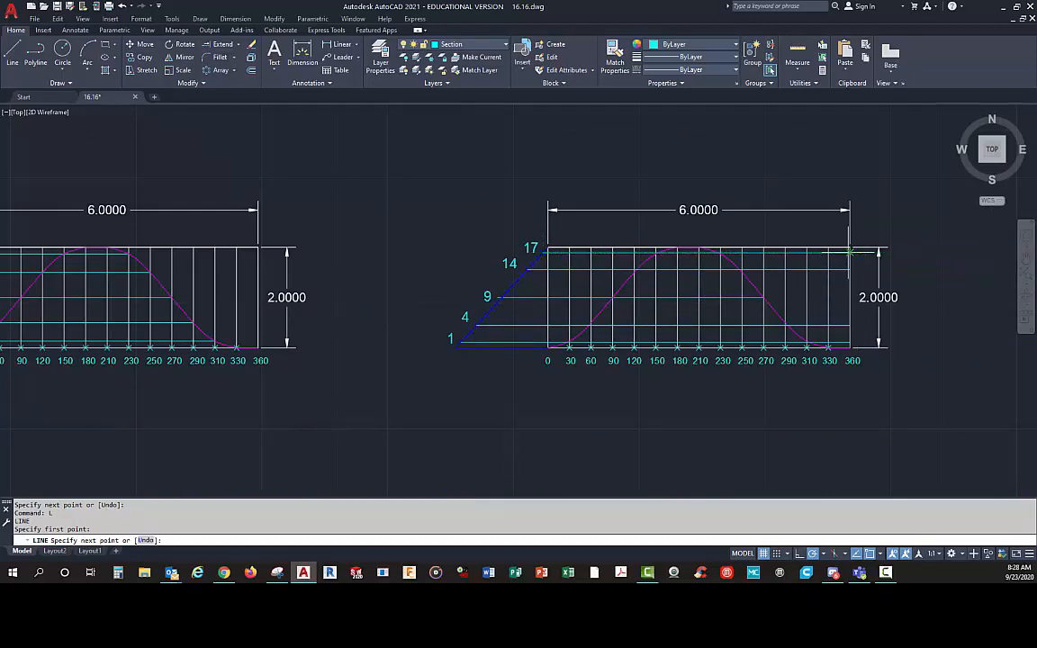
key(Return)
- Erase the rising and falling magenta displacement curves from the copied diagram
scroll(634, 282, up, 4)
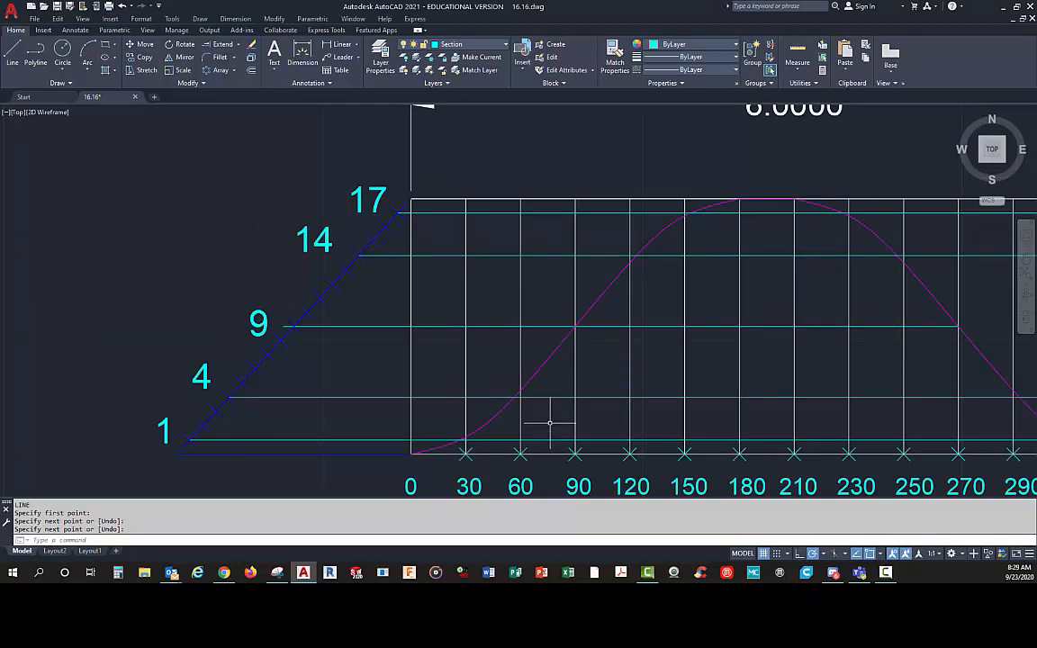
scroll(549, 423, down, 2)
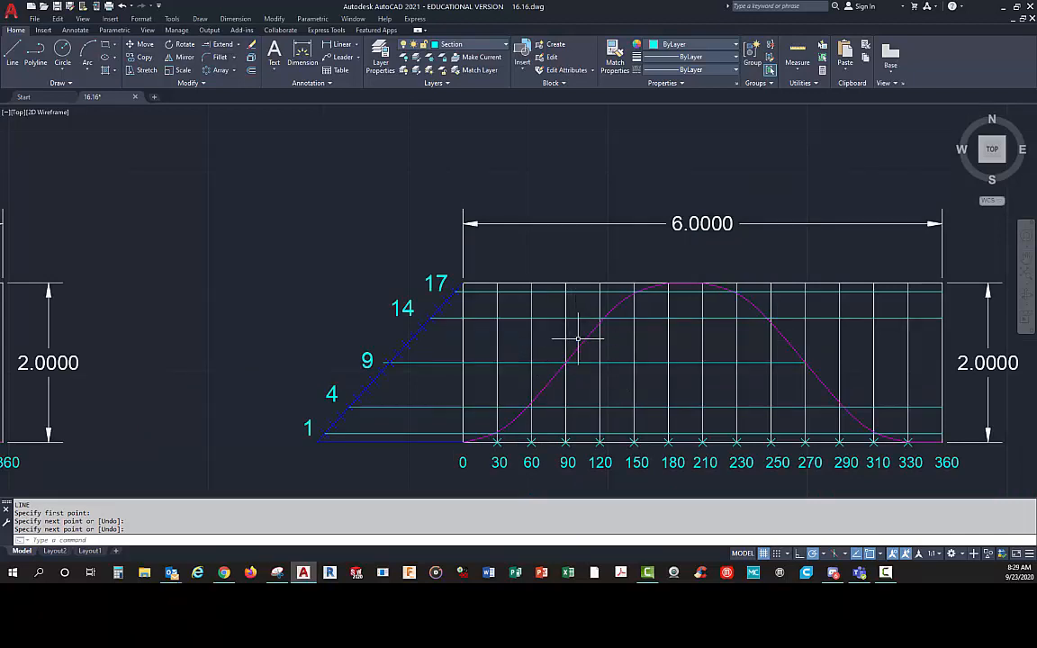
click(548, 383)
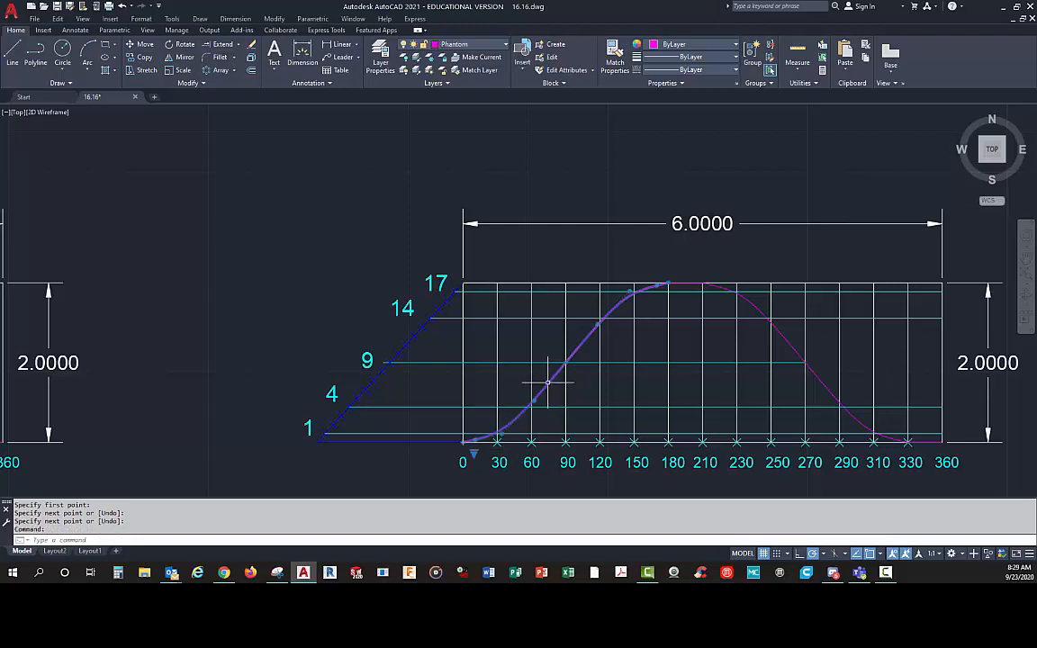
key(Delete)
click(782, 334)
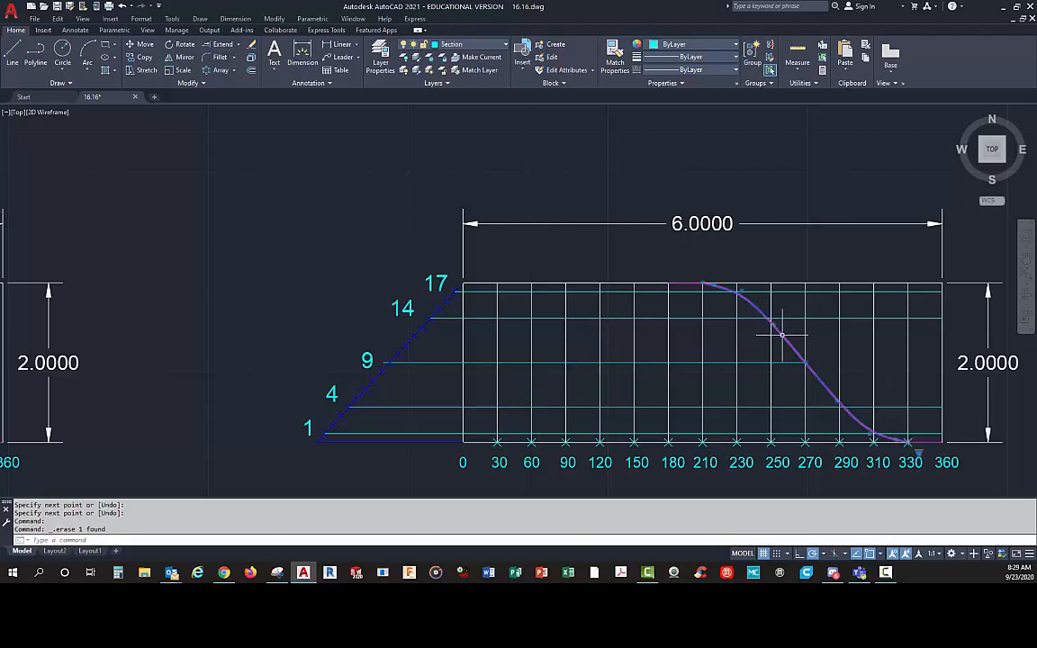
key(Delete)
- On the Phantom layer, draw a polyline from the 0 baseline corner through the 30–150 verticals' intersections with lines 1, 4, 9, 14, 17 to the top at 180
scroll(544, 379, up, 2)
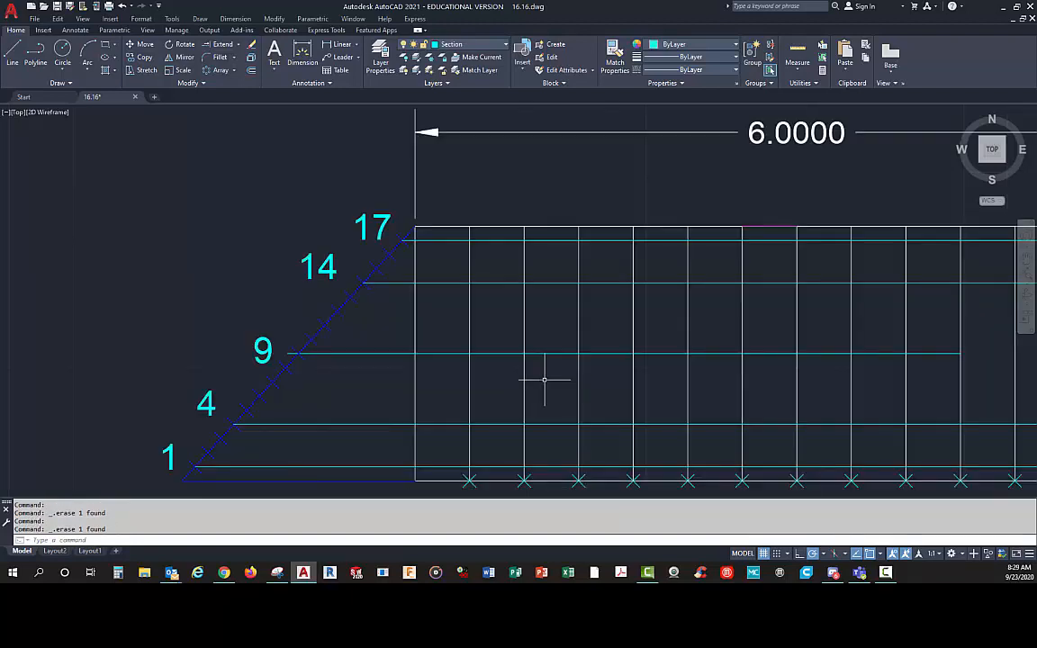
click(505, 45)
click(418, 126)
scroll(494, 241, down, 2)
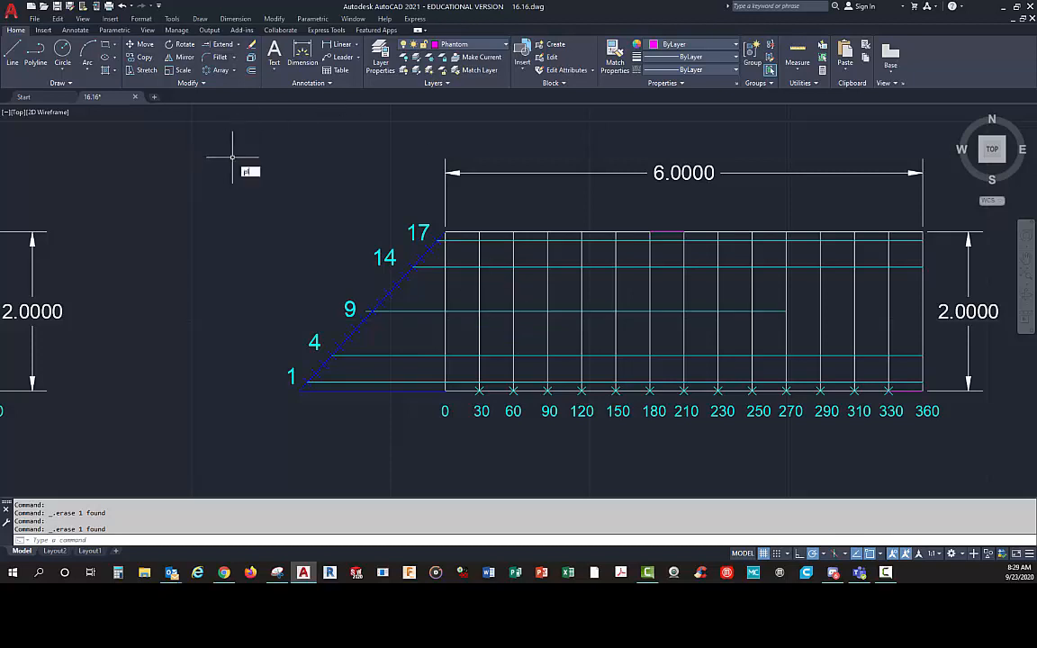
key(Return)
scroll(474, 353, up, 2)
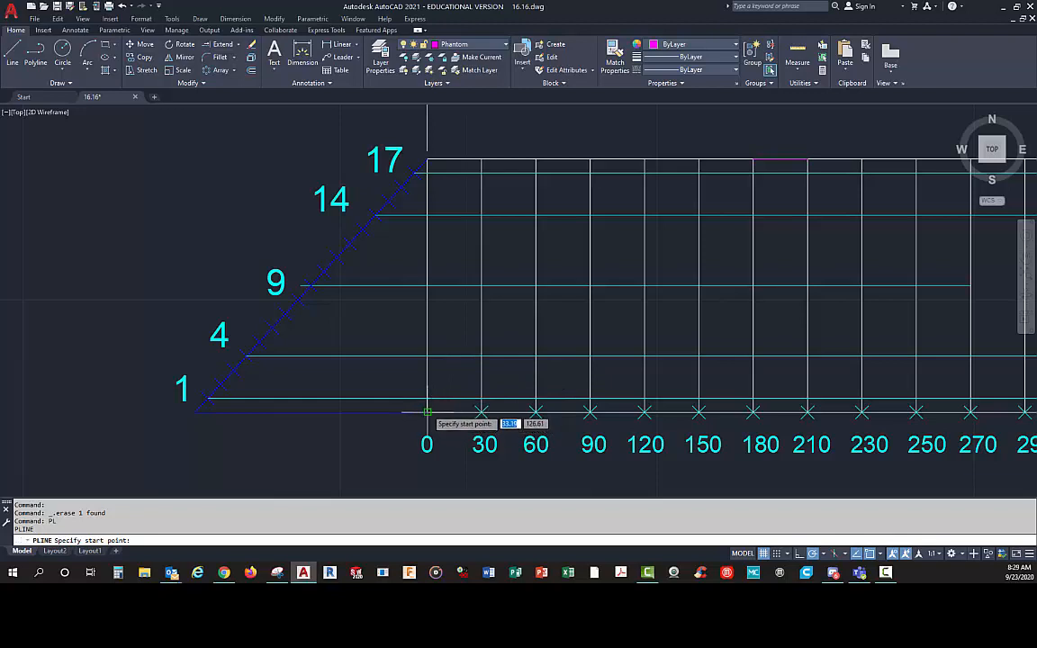
click(427, 412)
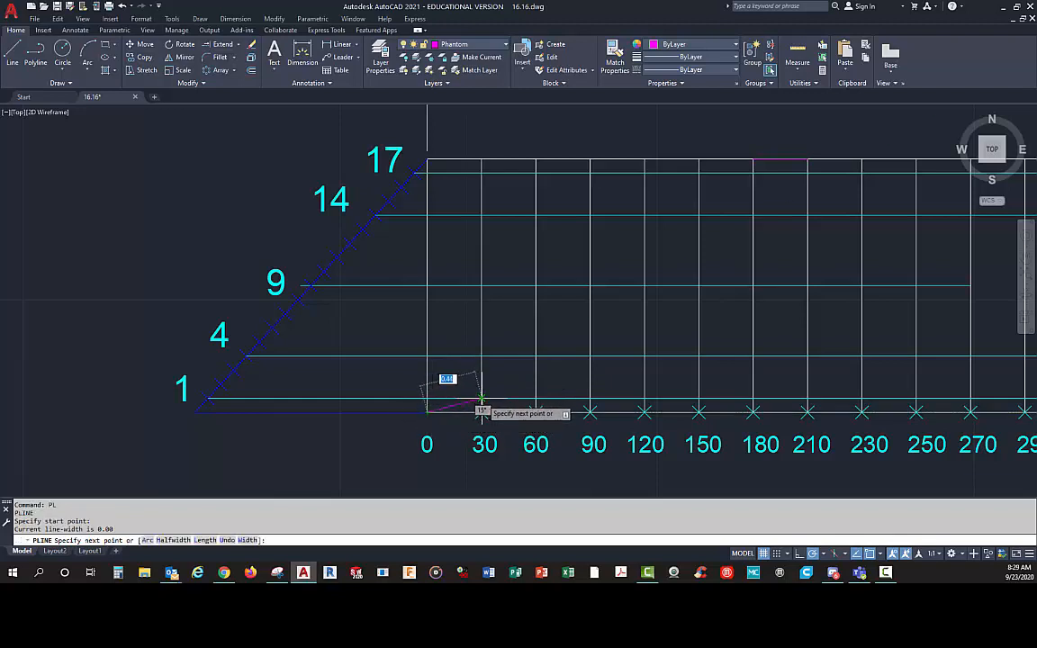
click(482, 397)
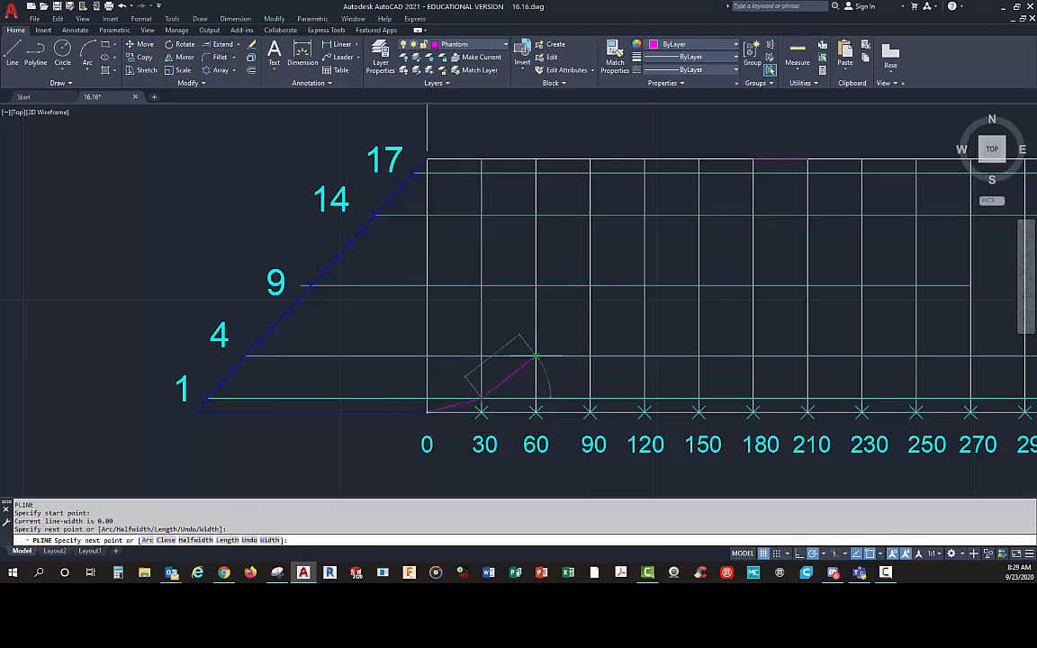
click(536, 359)
click(589, 286)
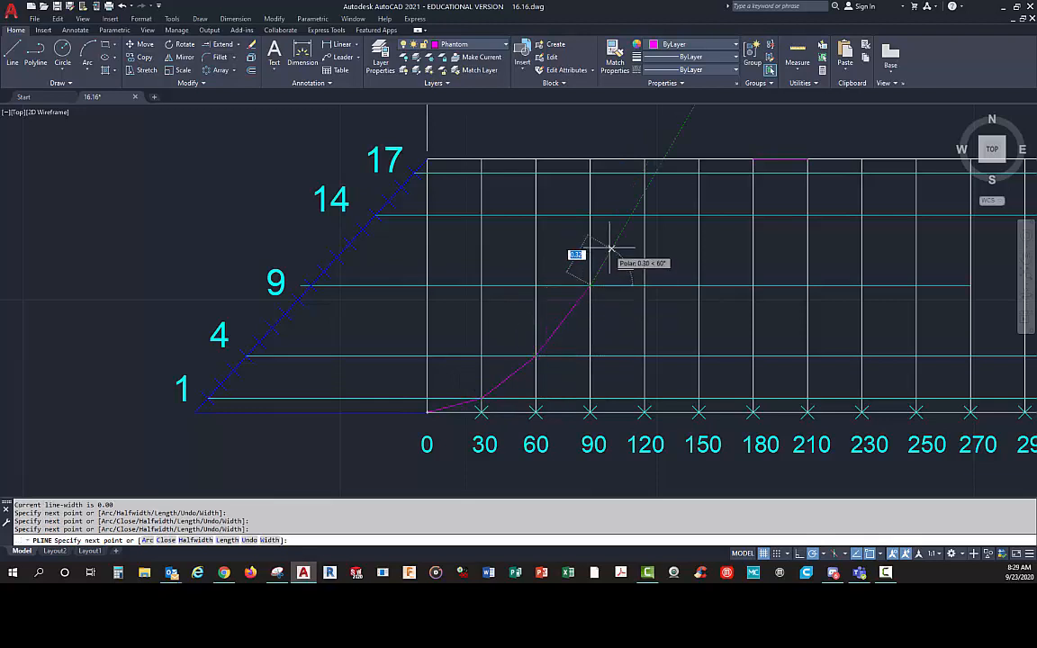
click(644, 214)
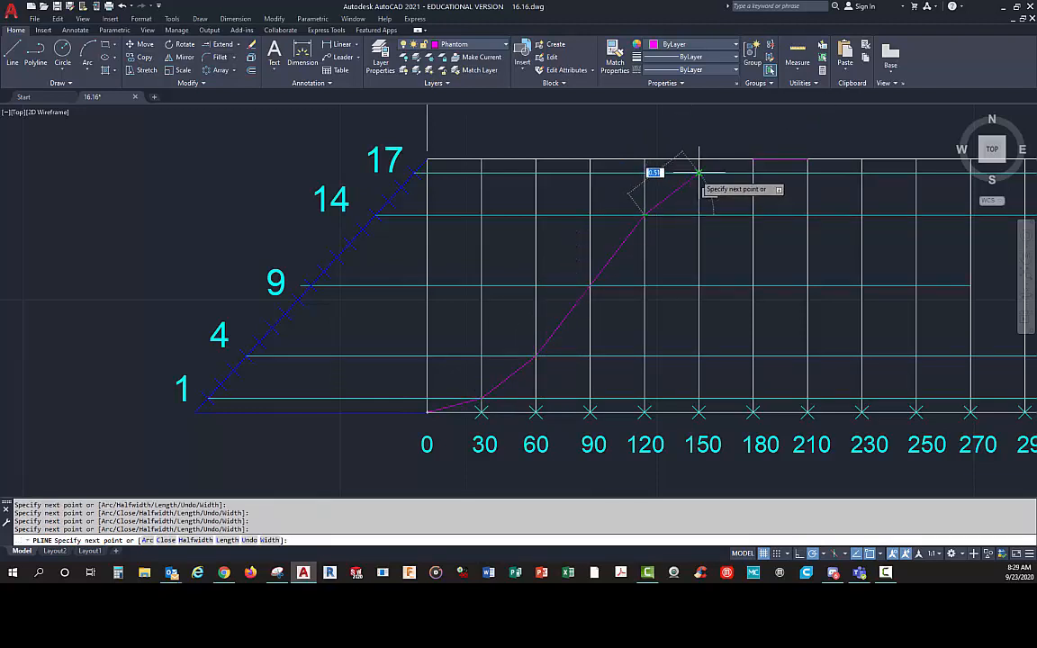
click(699, 171)
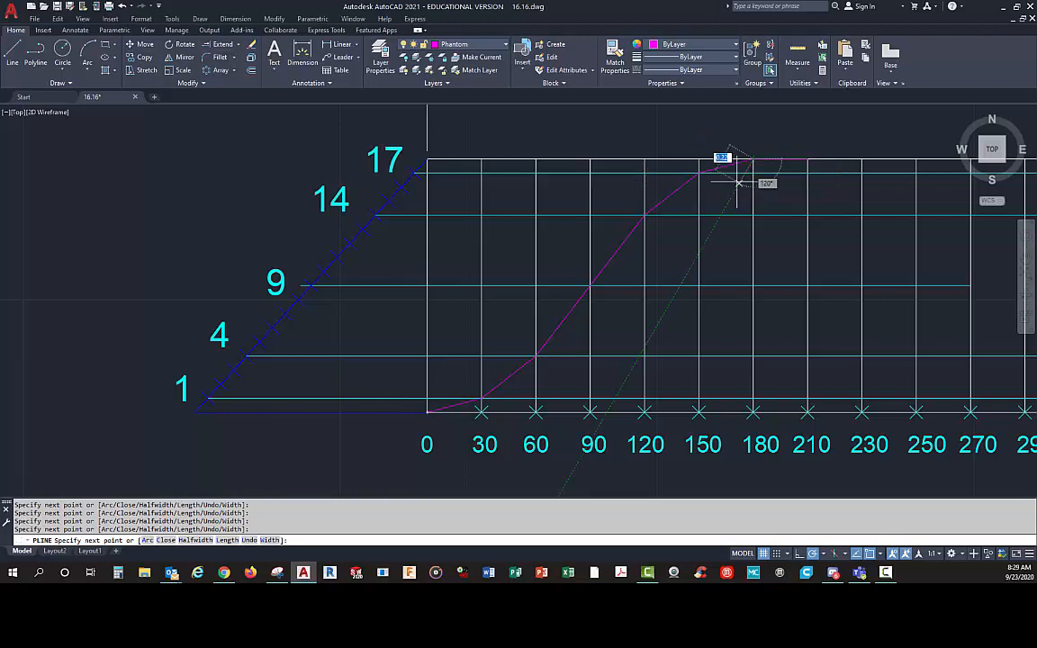
key(Return)
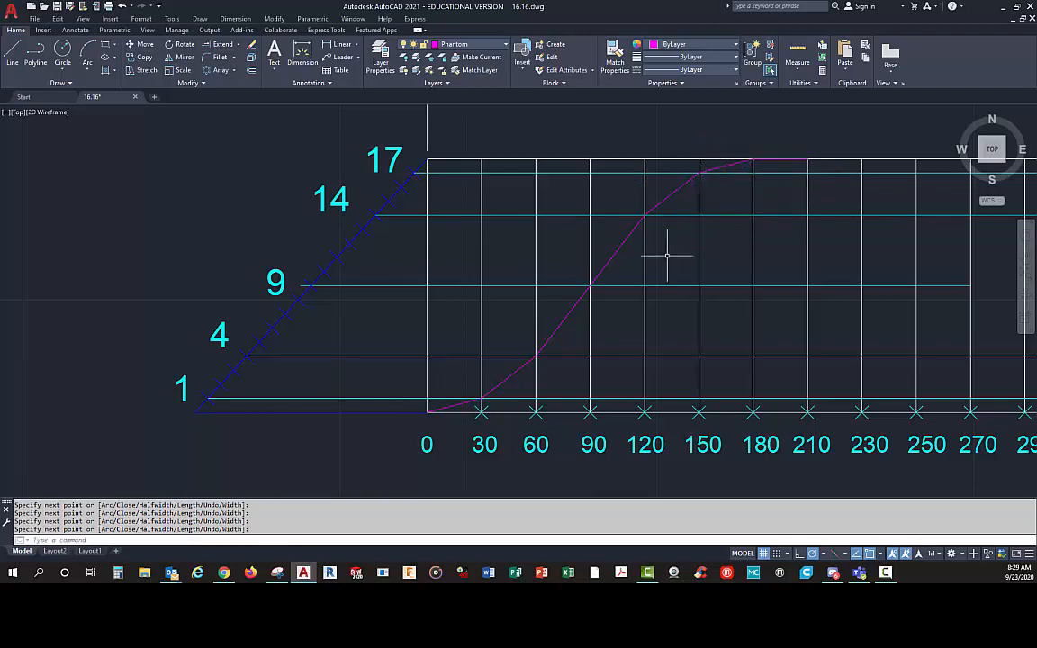
- Smooth the new rise polyline into a curve with the Fit option of Polyline Edit
text(PE)
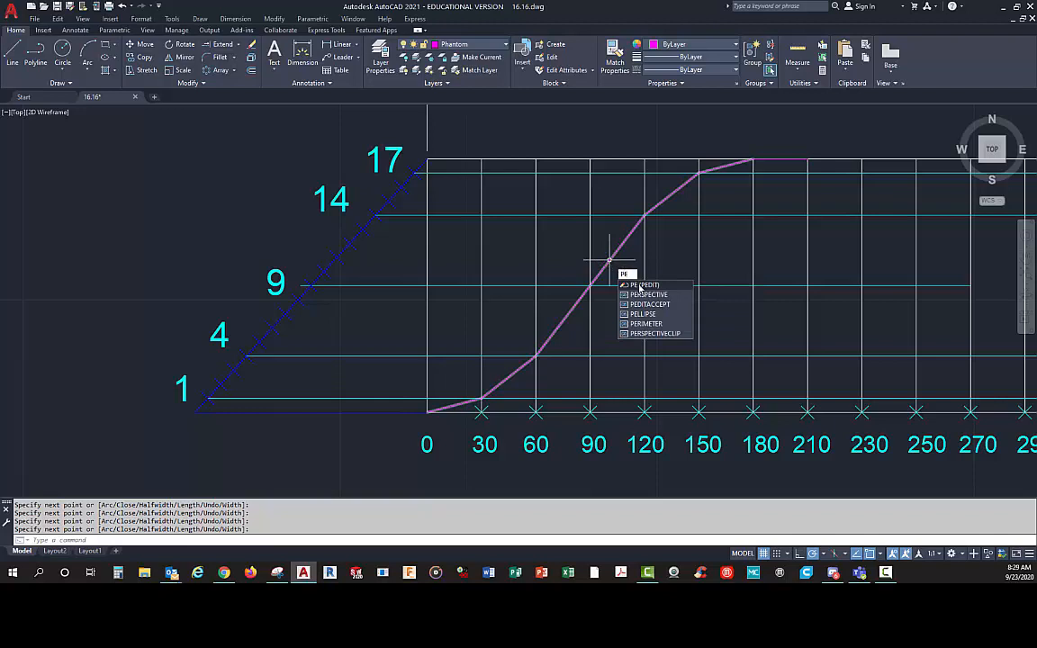
key(Return)
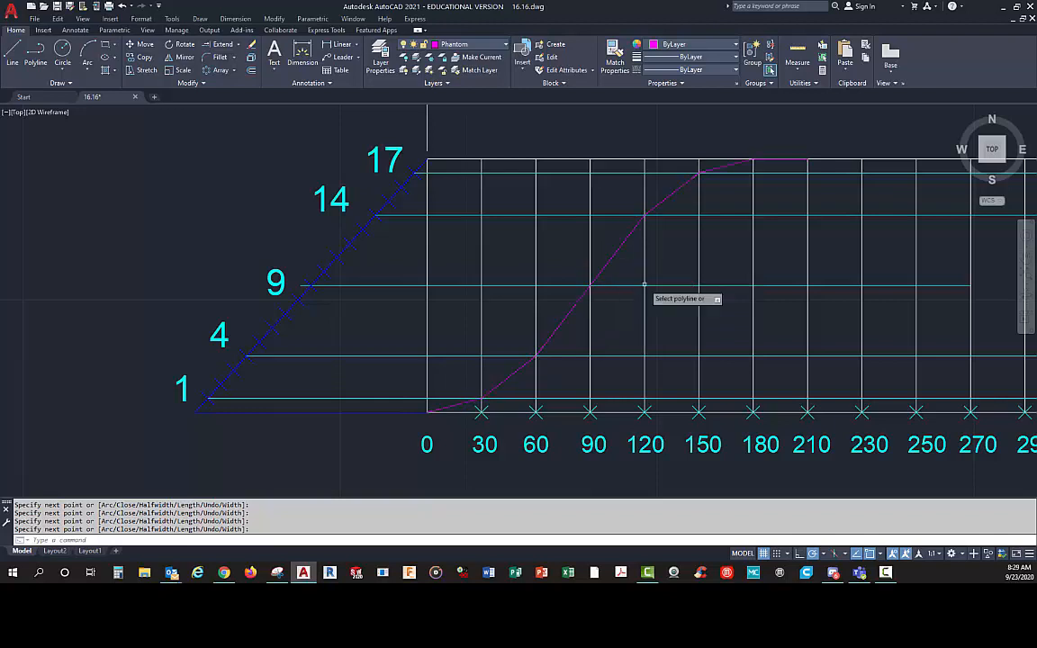
click(617, 253)
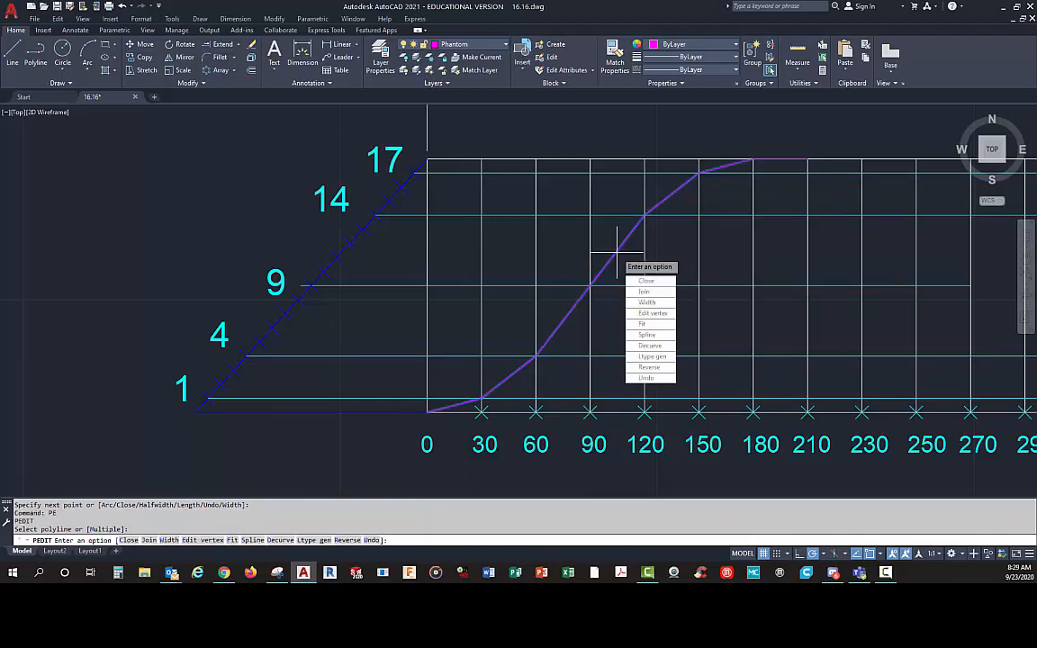
click(644, 326)
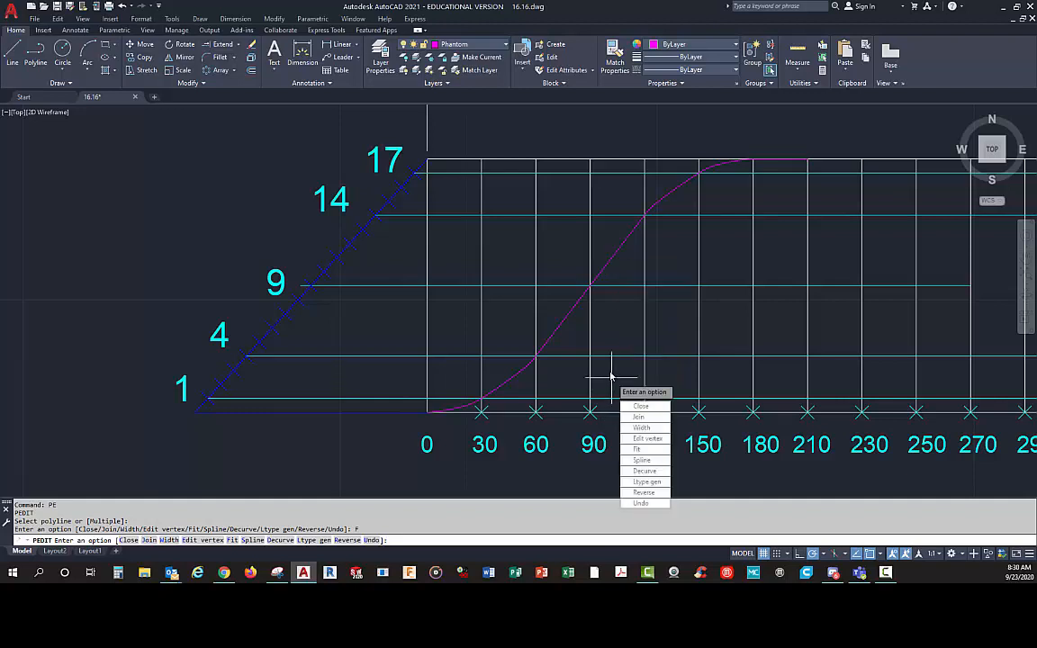
key(Return)
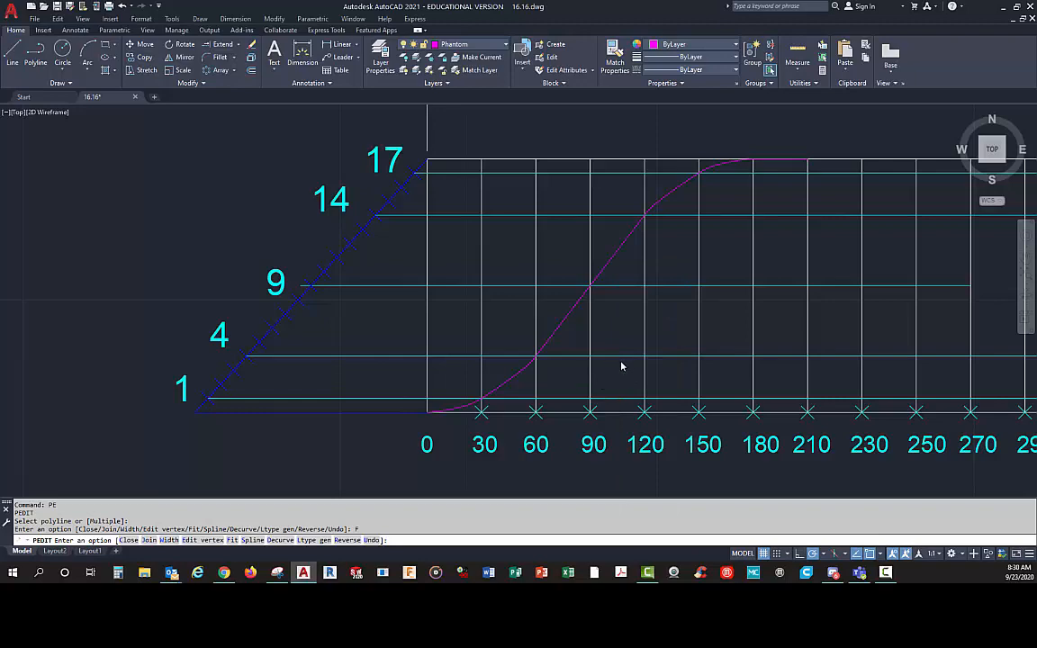
key(Return)
- Compare the slanted-line construction and its rise curve with the original diagram divided by the semicircle
scroll(621, 366, down, 2)
middle_drag(741, 312, 669, 326)
scroll(625, 322, up, 1)
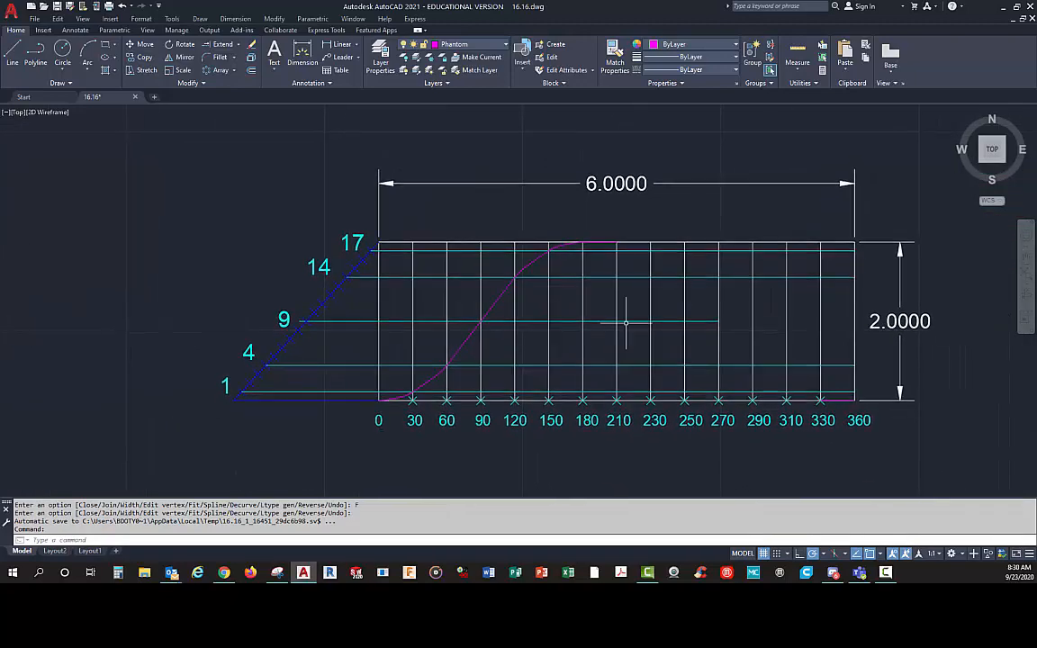
scroll(675, 319, up, 2)
scroll(676, 320, down, 2)
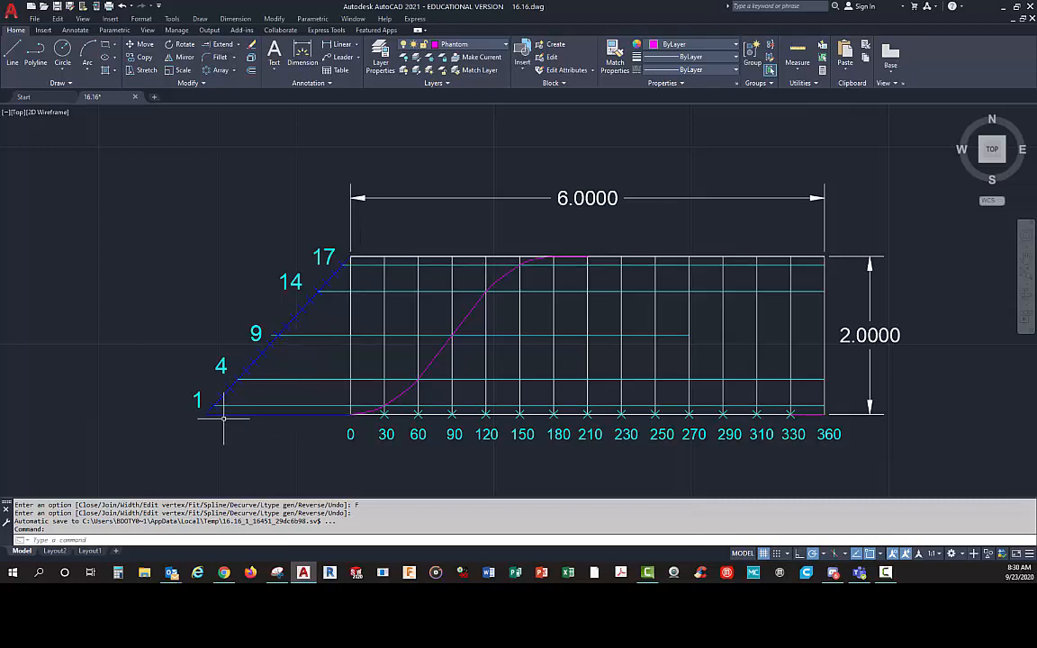
scroll(192, 324, down, 4)
middle_drag(192, 319, 418, 308)
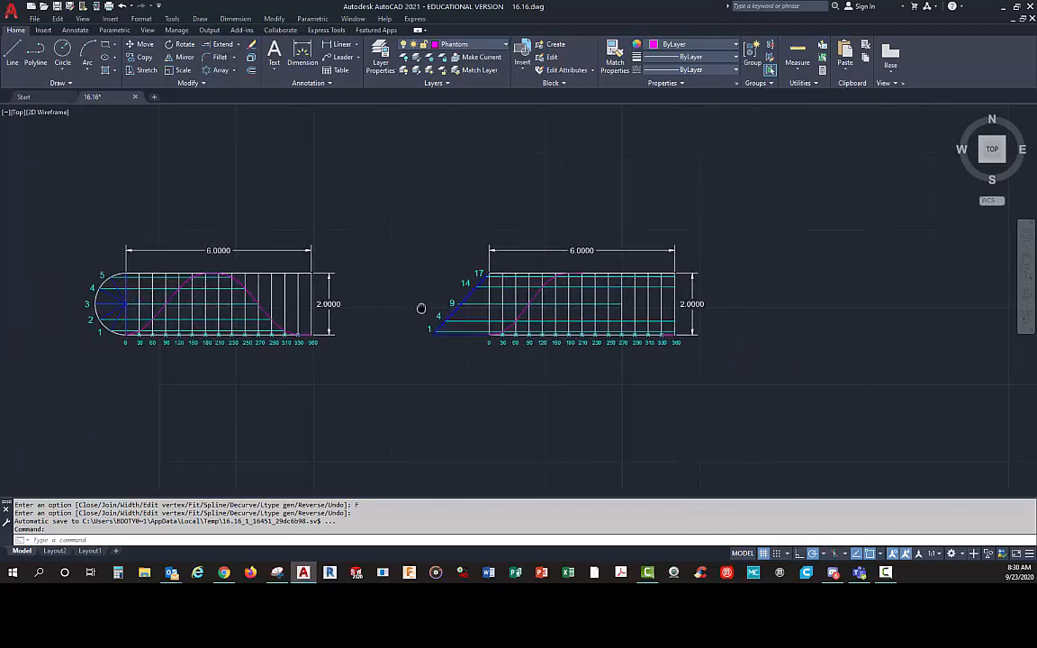
scroll(105, 284, up, 3)
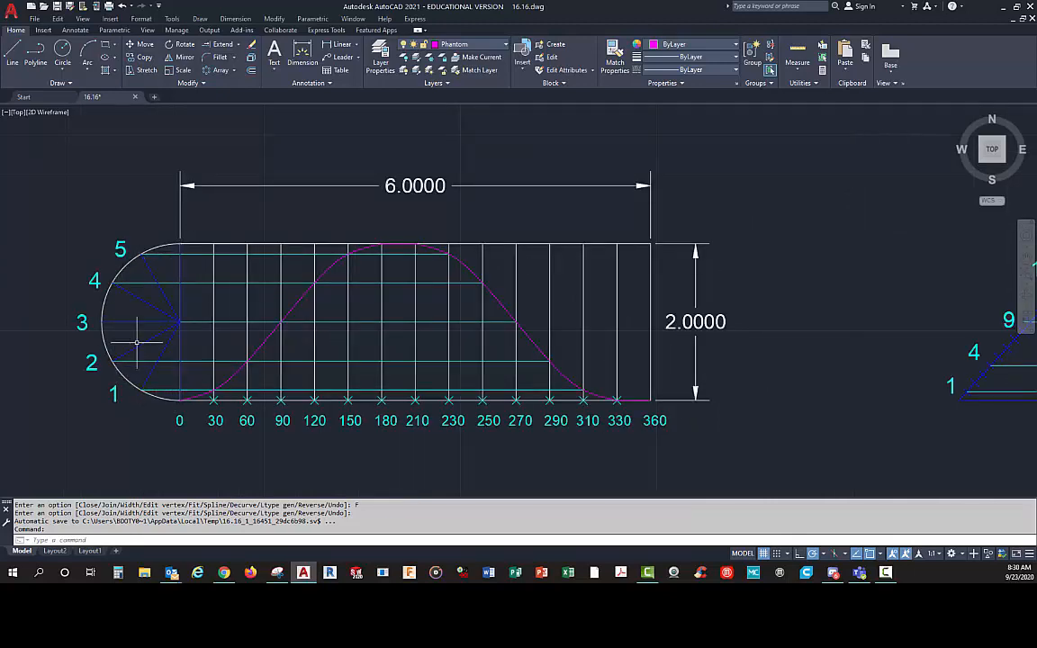
scroll(155, 342, down, 2)
scroll(1008, 358, up, 4)
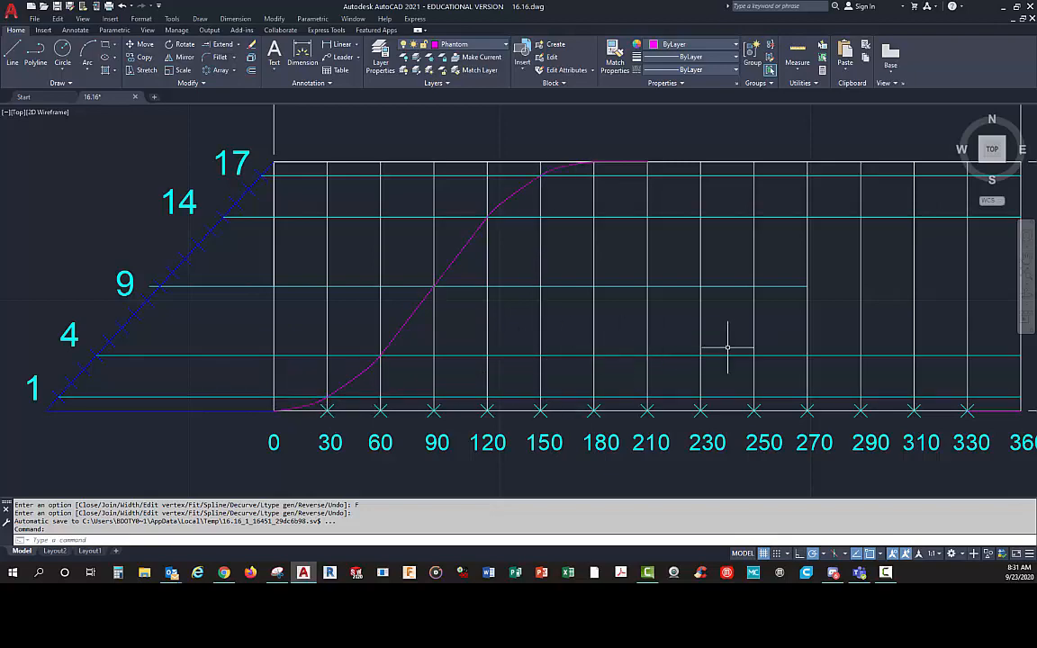
- Draw a polyline from the top at 210 through the 230–310 verticals' intersections with lines 17, 14, 9, 4, 1 to the baseline at 330
scroll(633, 360, down, 2)
scroll(583, 345, up, 3)
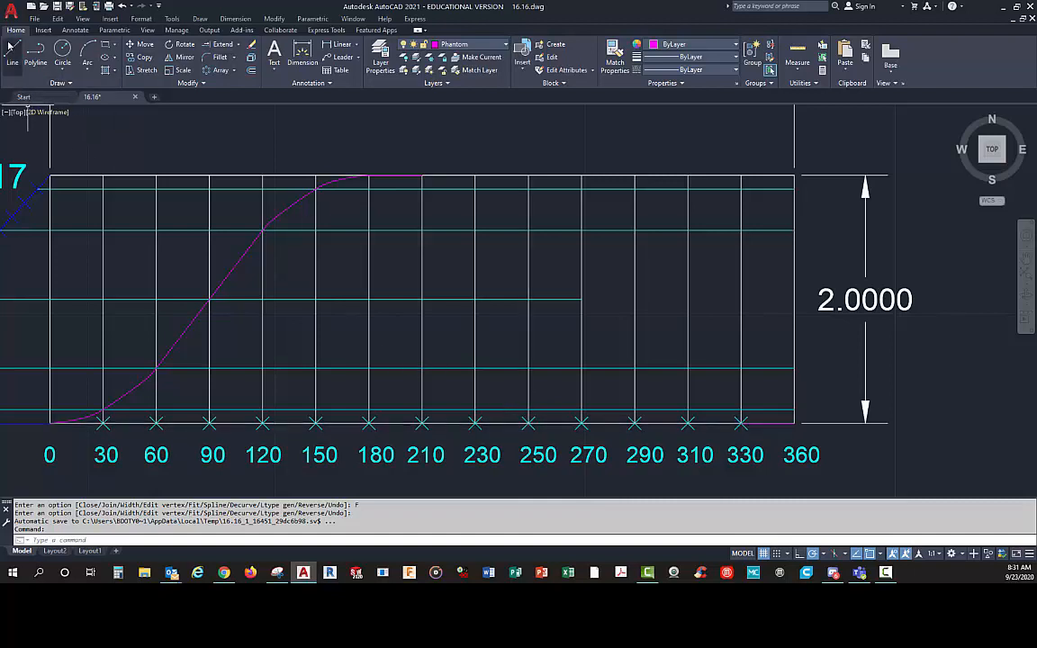
click(10, 57)
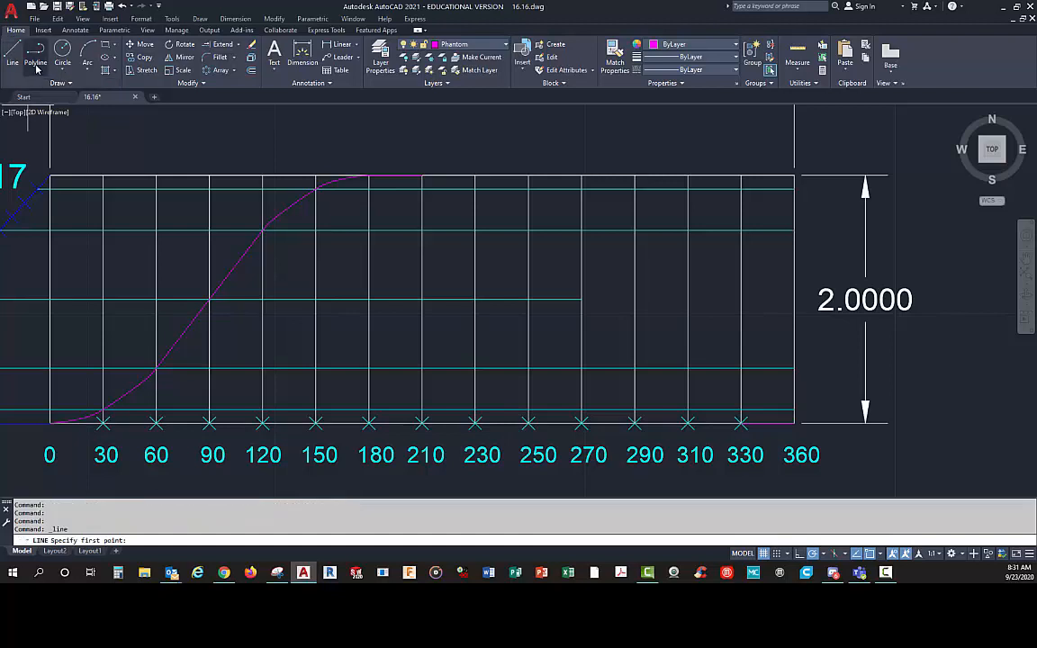
click(36, 63)
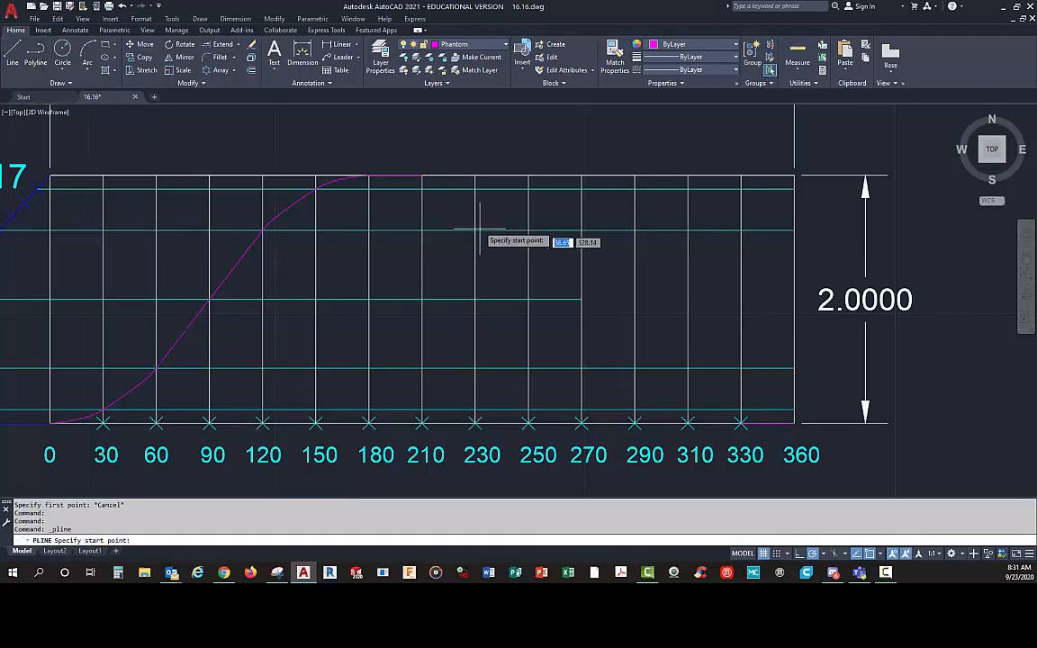
click(422, 175)
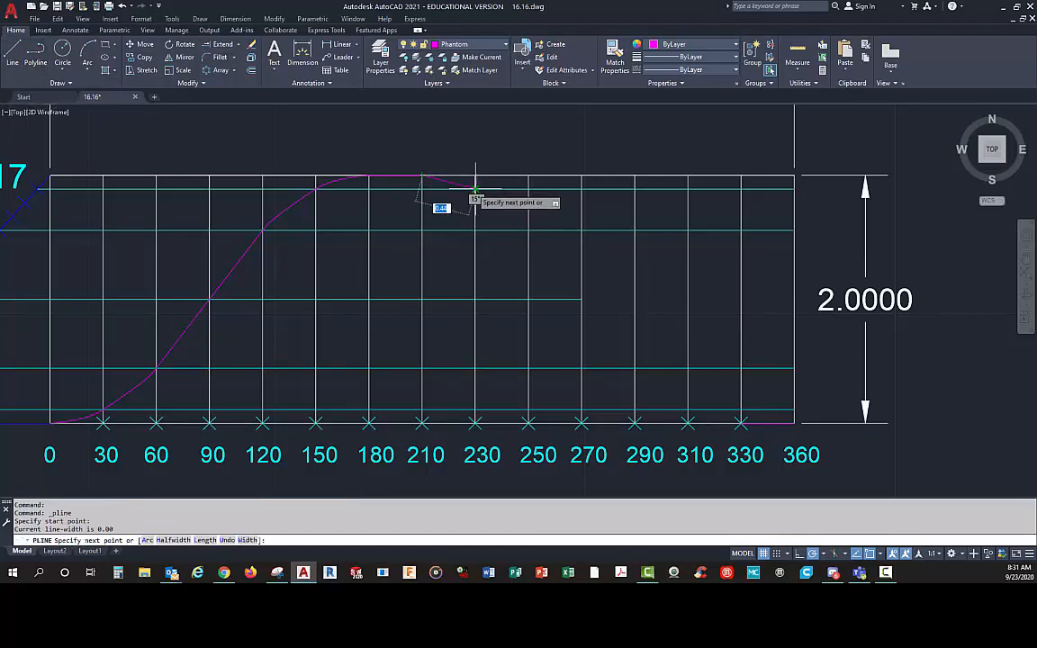
click(475, 189)
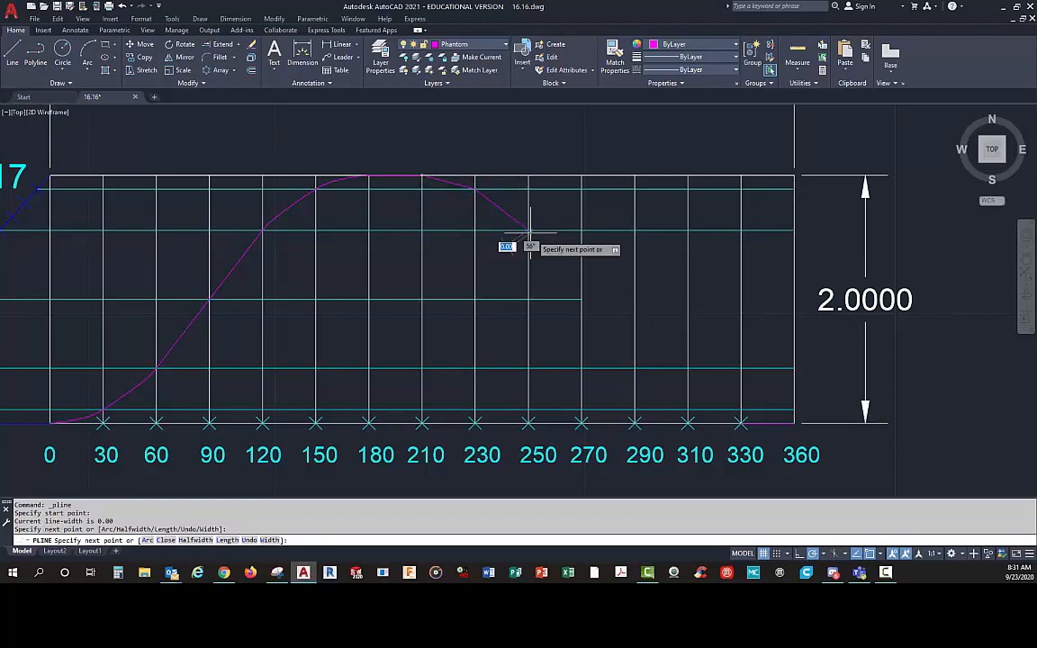
click(529, 231)
click(581, 299)
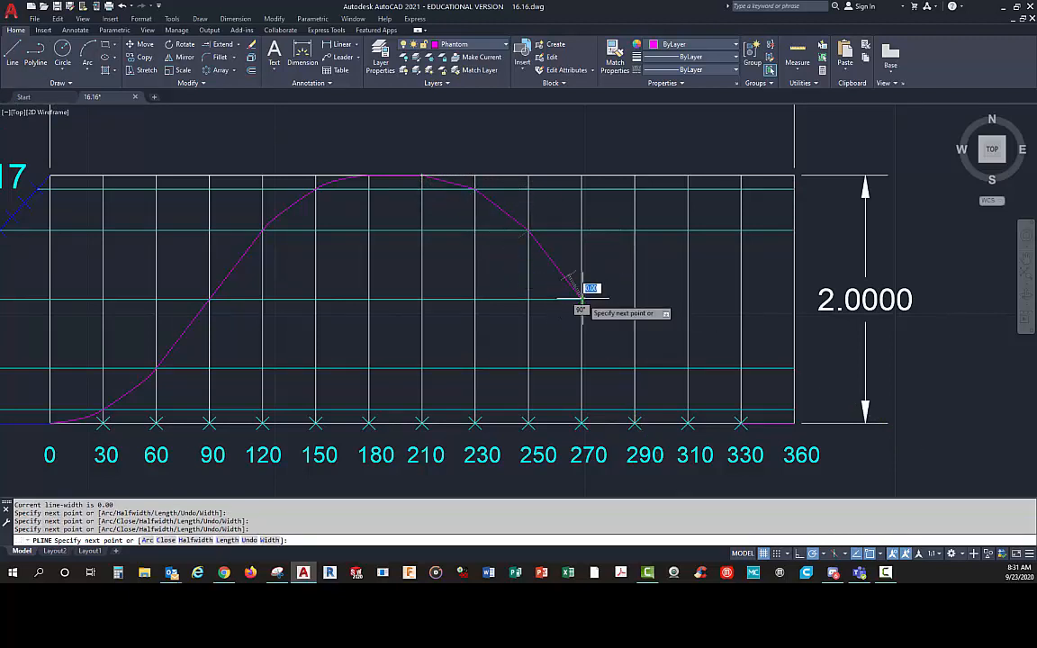
click(635, 368)
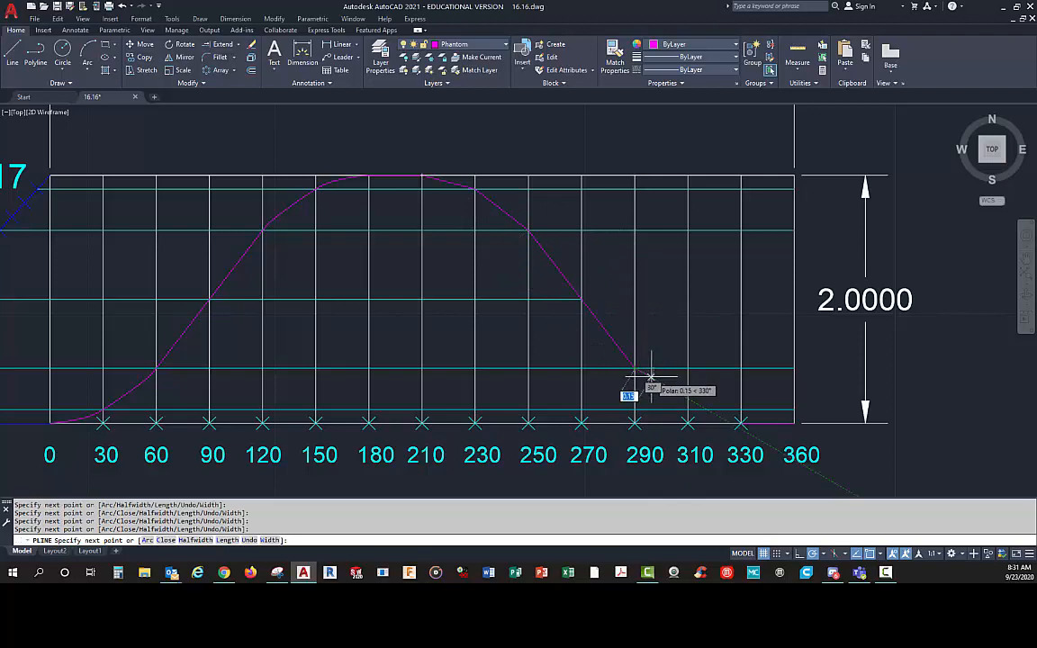
click(688, 414)
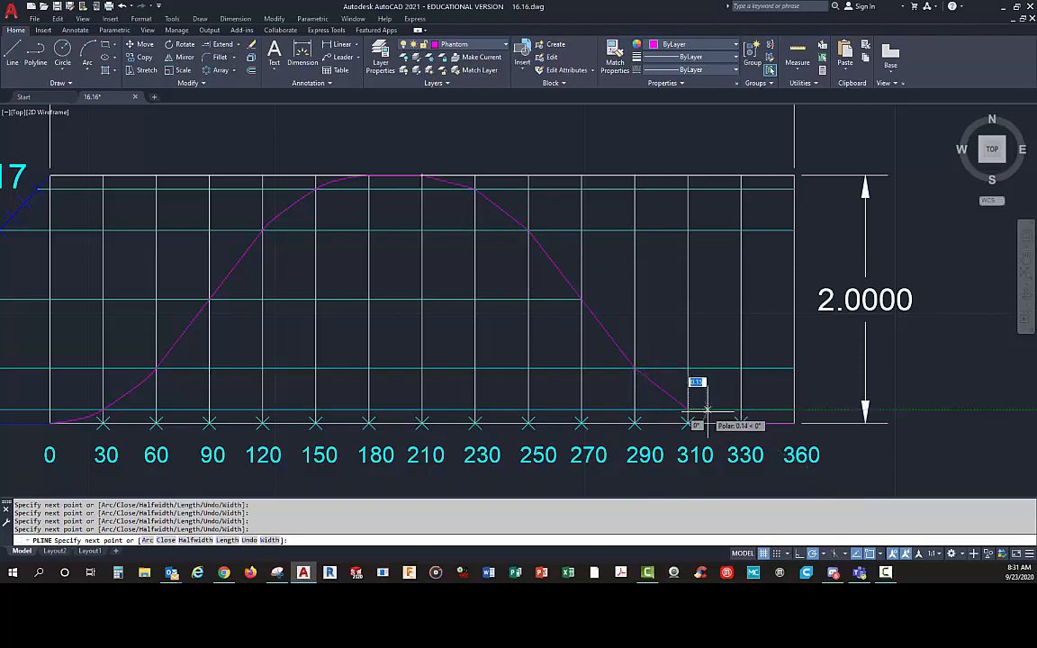
click(740, 423)
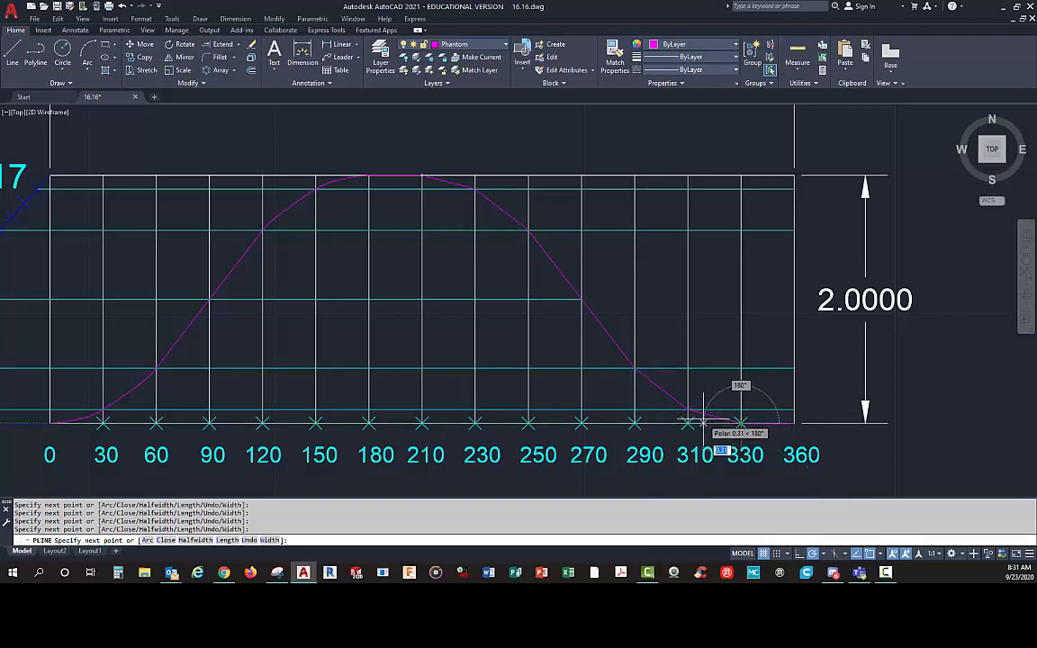
key(Return)
- Smooth the falling polyline between 210 and 330 into a curve with the Fit option of Polyline Edit
text(p)
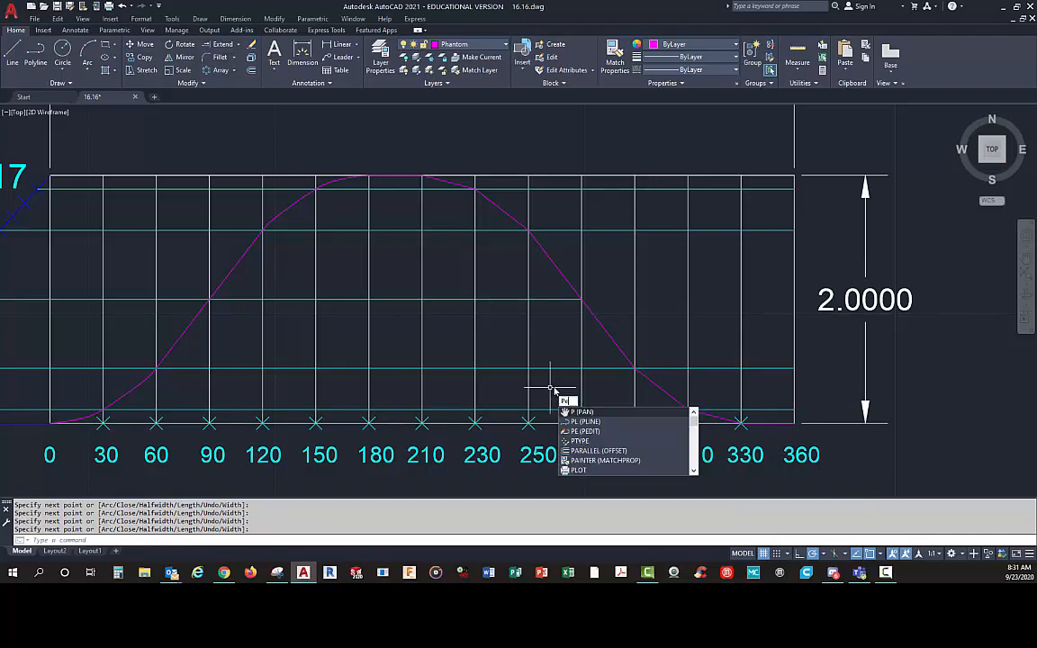
text(e)
key(Return)
click(601, 328)
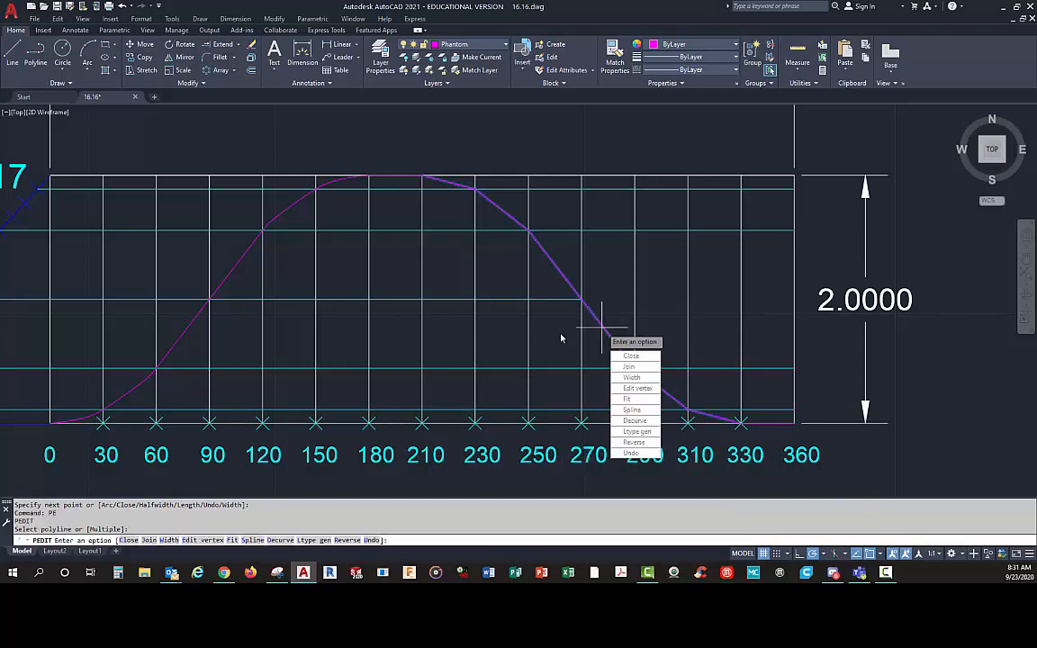
click(627, 399)
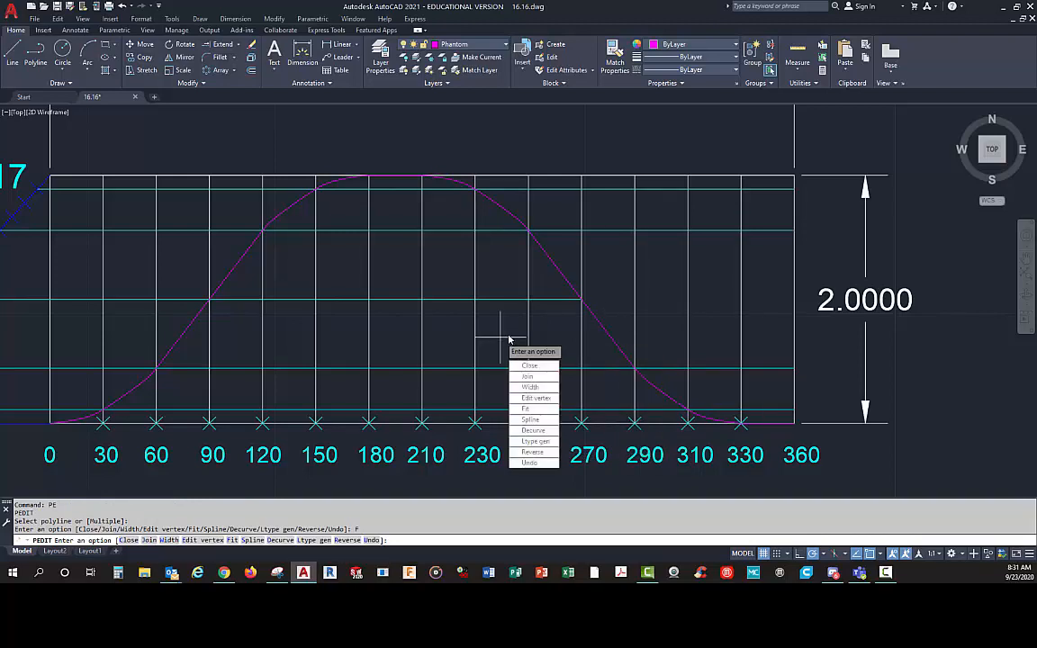
key(Return)
- Review the slanted-line diagram's full rise and fall curve against the semicircle-based displacement diagram
scroll(495, 339, down, 2)
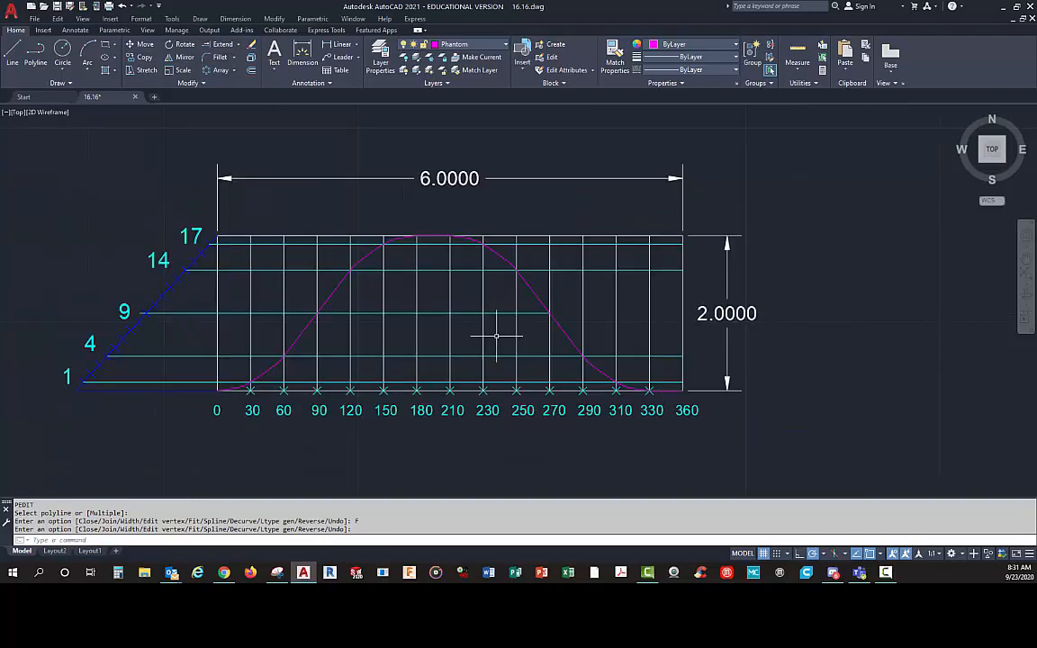
scroll(314, 360, up, 2)
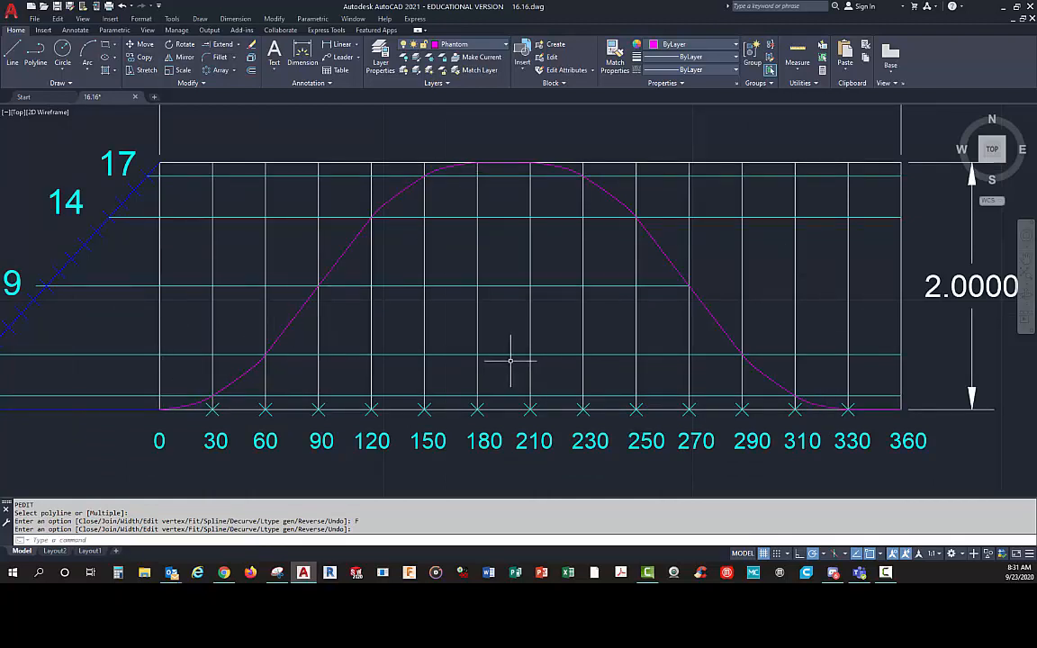
scroll(509, 360, down, 2)
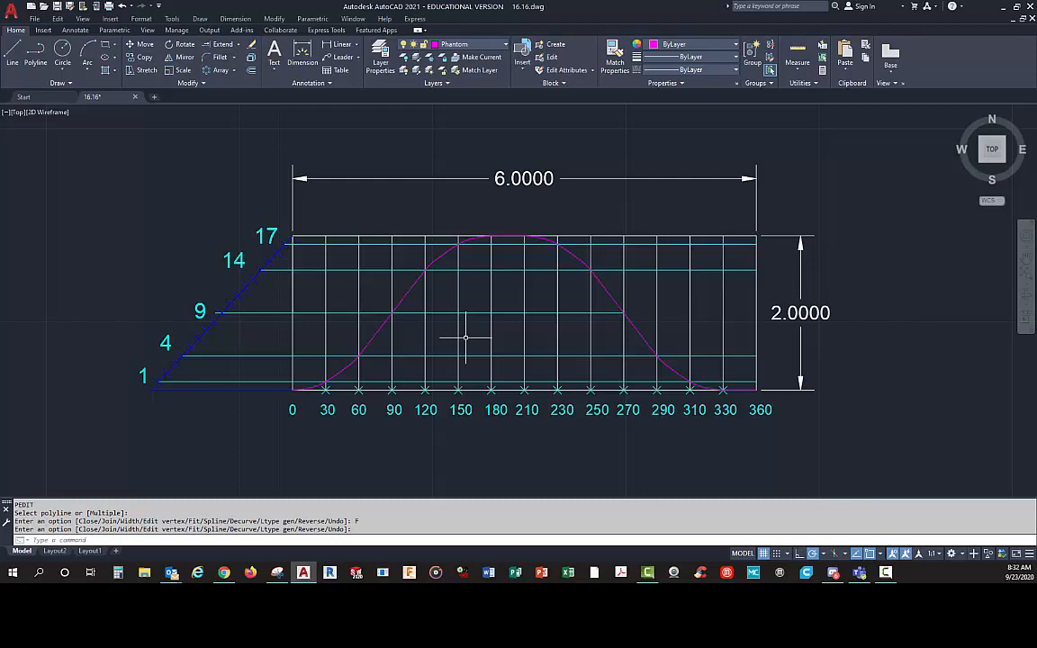
scroll(468, 331, down, 2)
middle_drag(255, 350, 694, 333)
scroll(216, 293, up, 2)
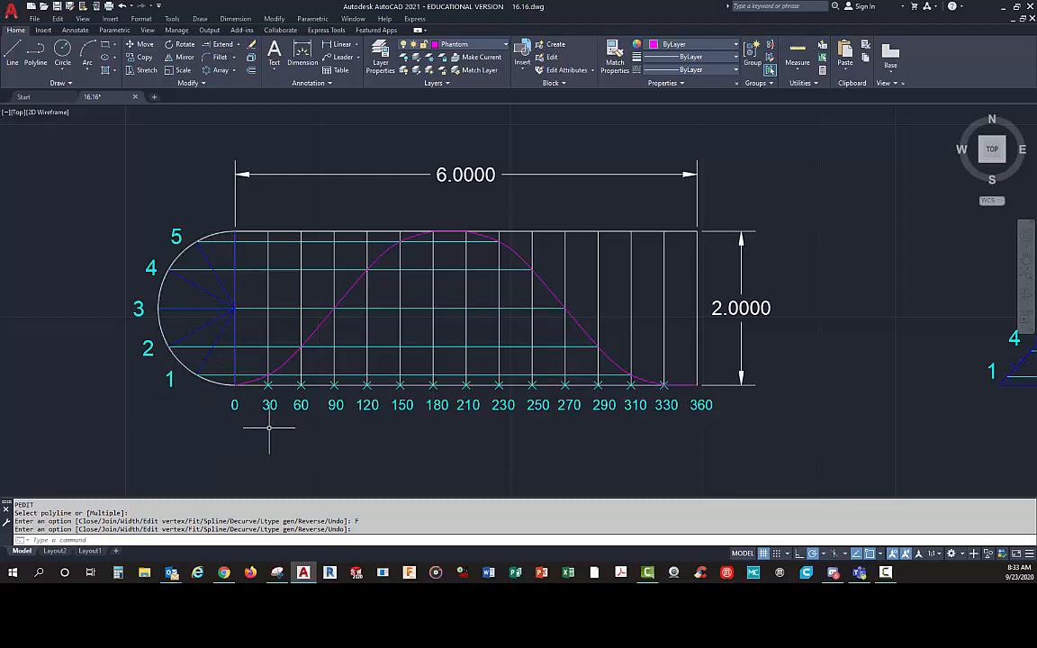
scroll(380, 430, down, 4)
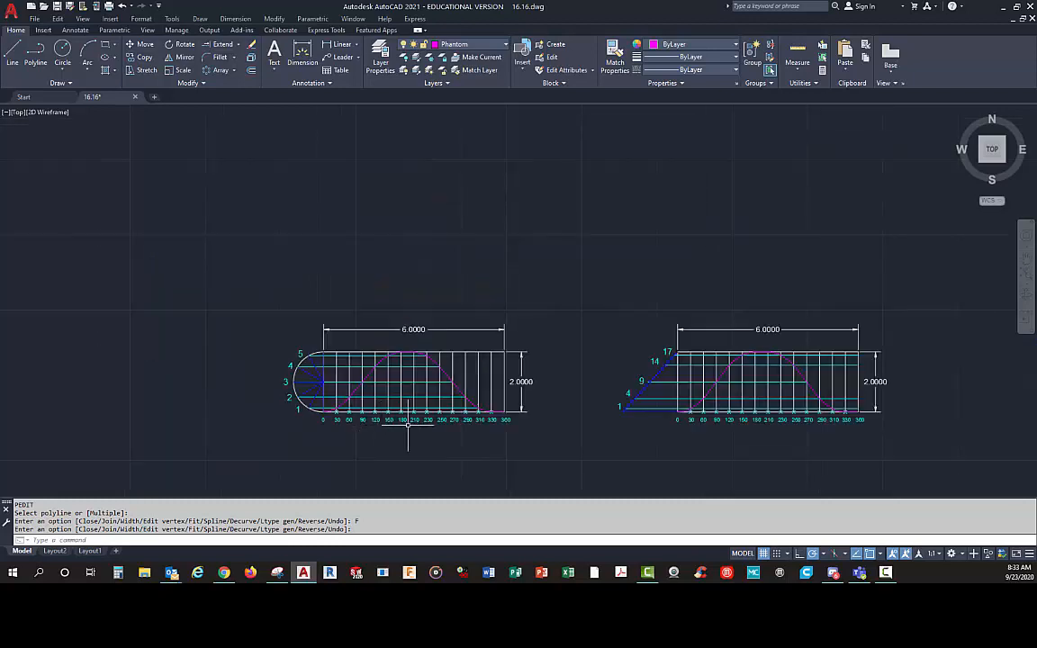
scroll(789, 360, up, 4)
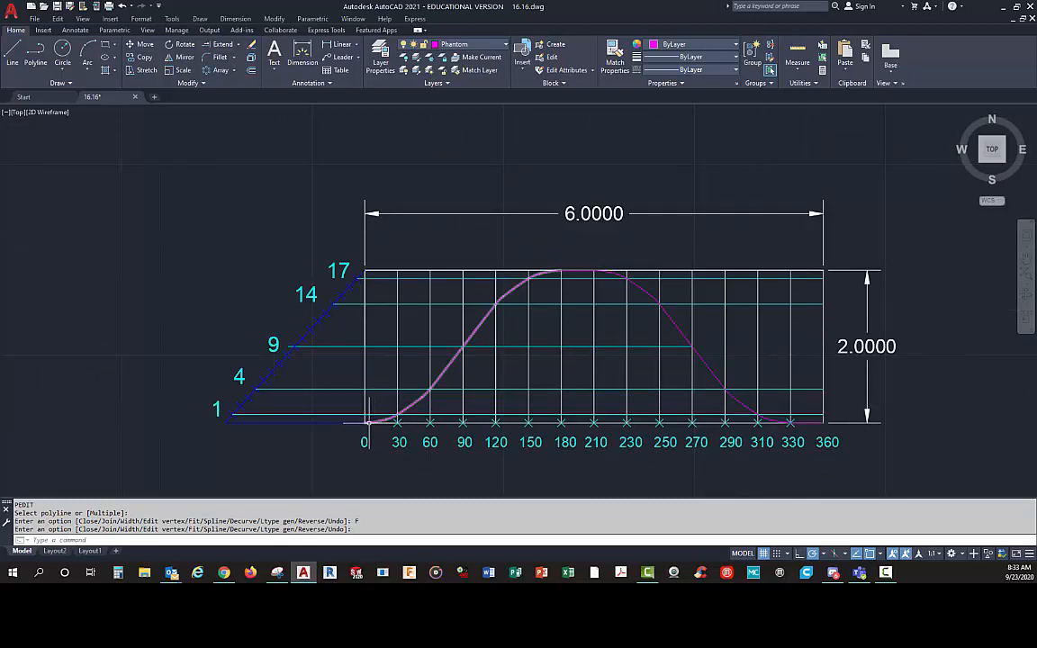
mouse_move(462, 345)
scroll(462, 366, up, 2)
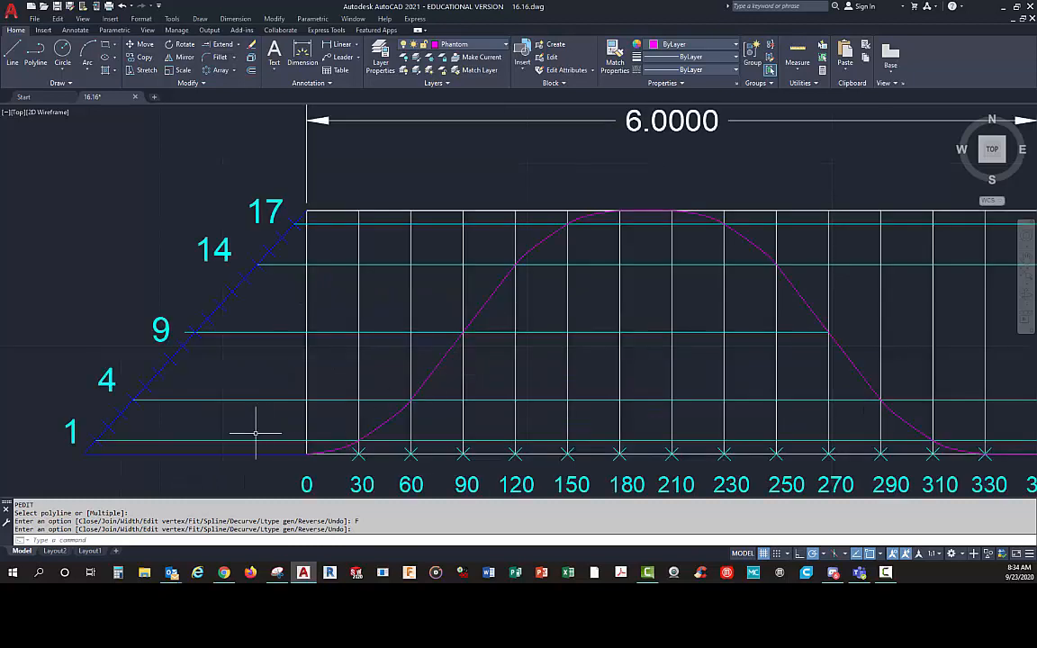
- Draw a line up the 0 vertical of the slanted-line diagram from the baseline corner to horizontal line 9
click(11, 58)
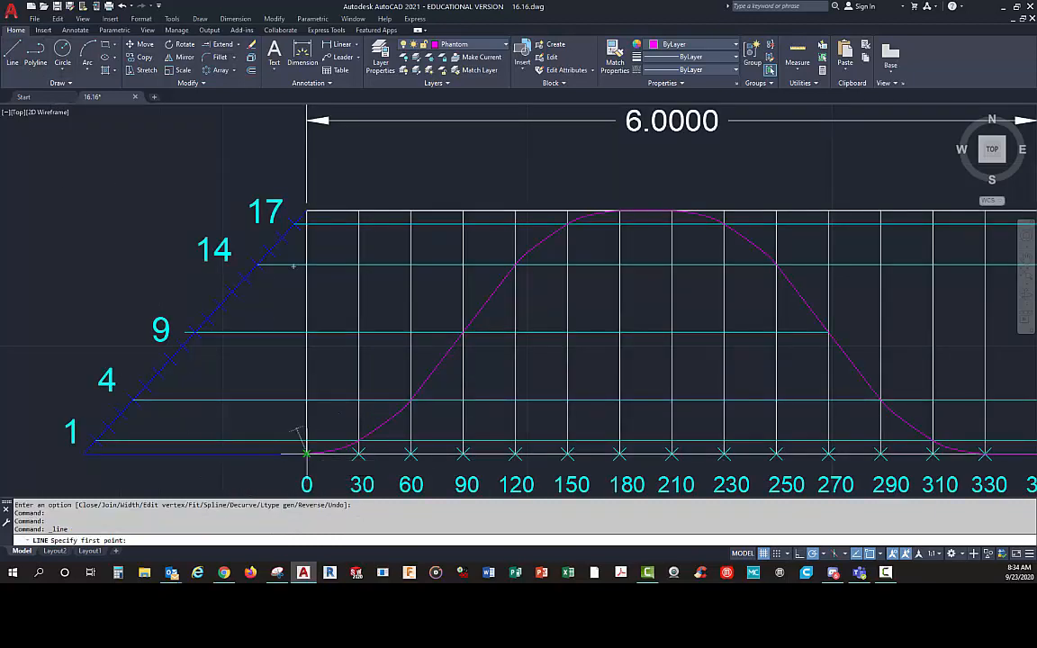
click(306, 452)
click(306, 332)
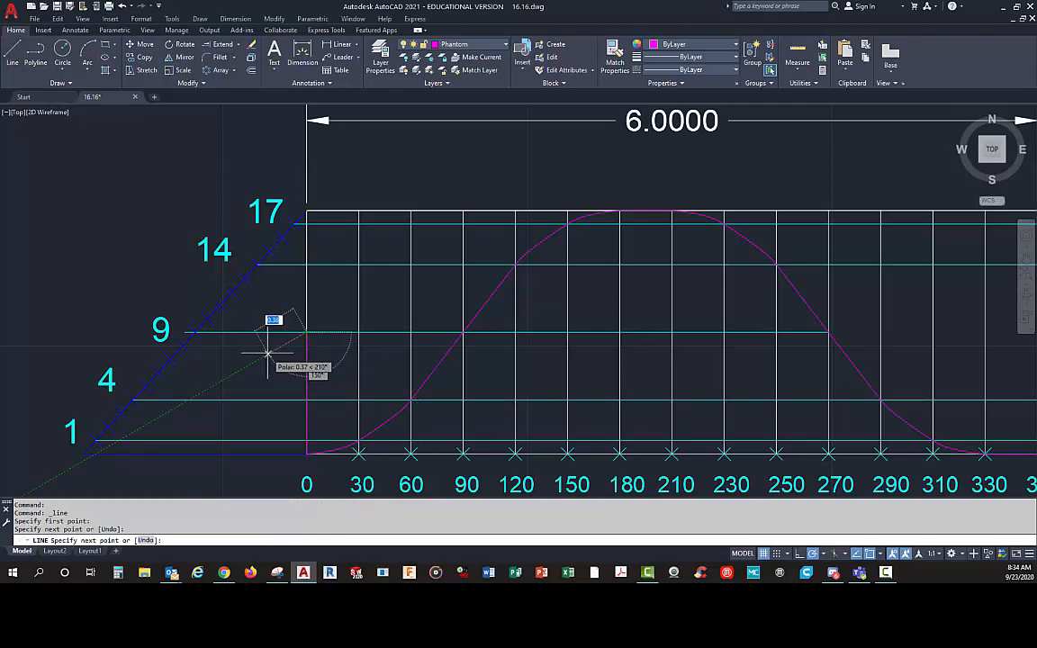
key(Return)
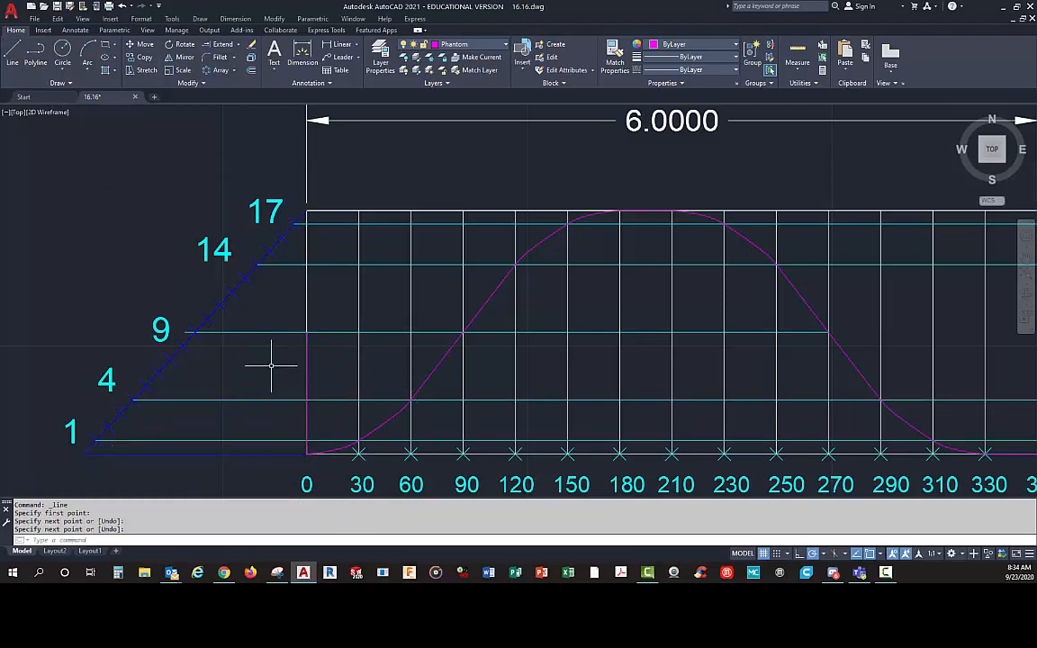
text(e)
text(i)
key(Return)
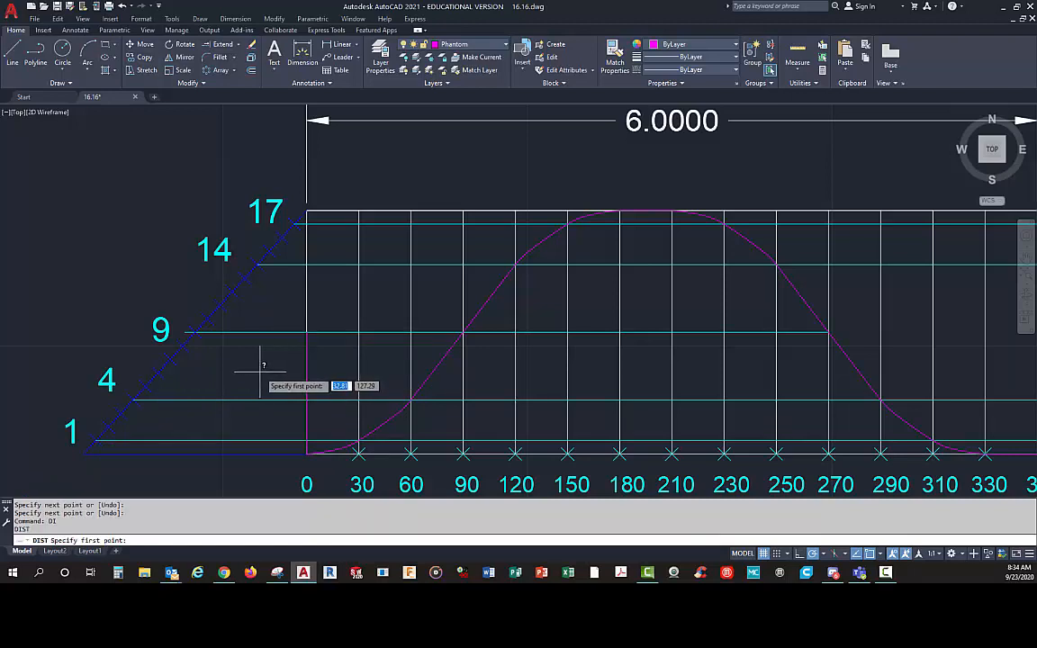
key(Escape)
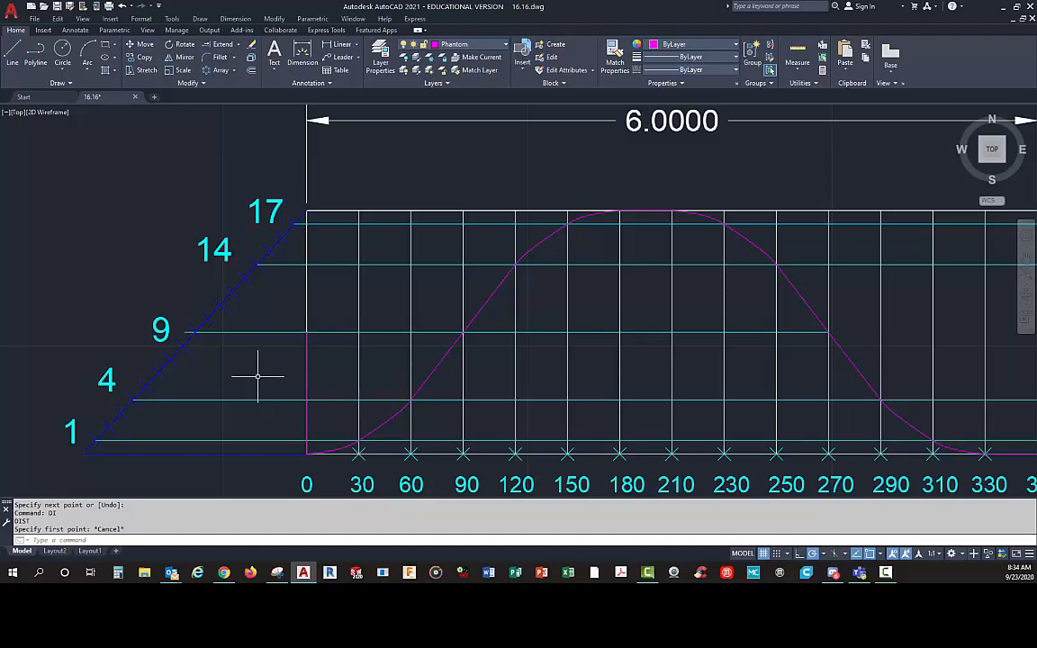
- Divide the new line on the 0 vertical into 18 equal segments
text(di)
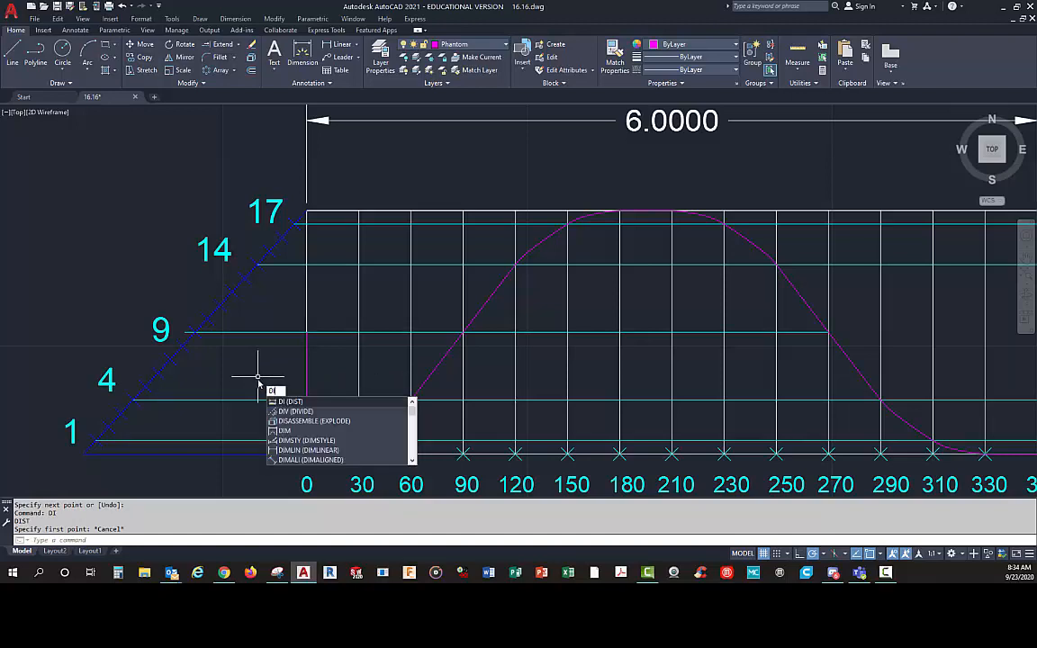
text(v)
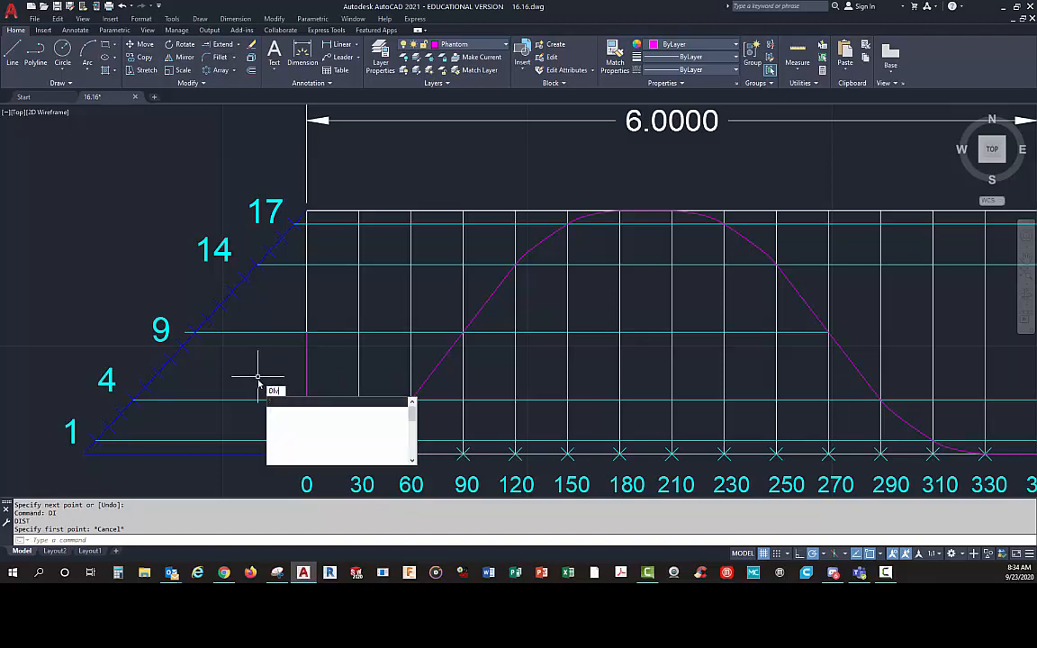
key(Return)
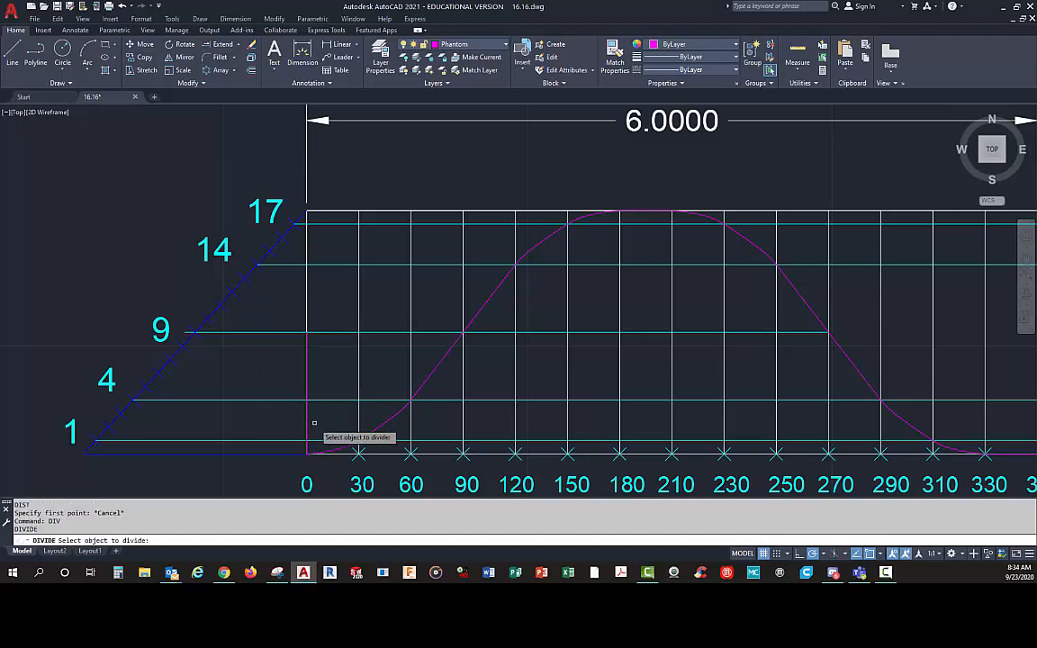
click(306, 410)
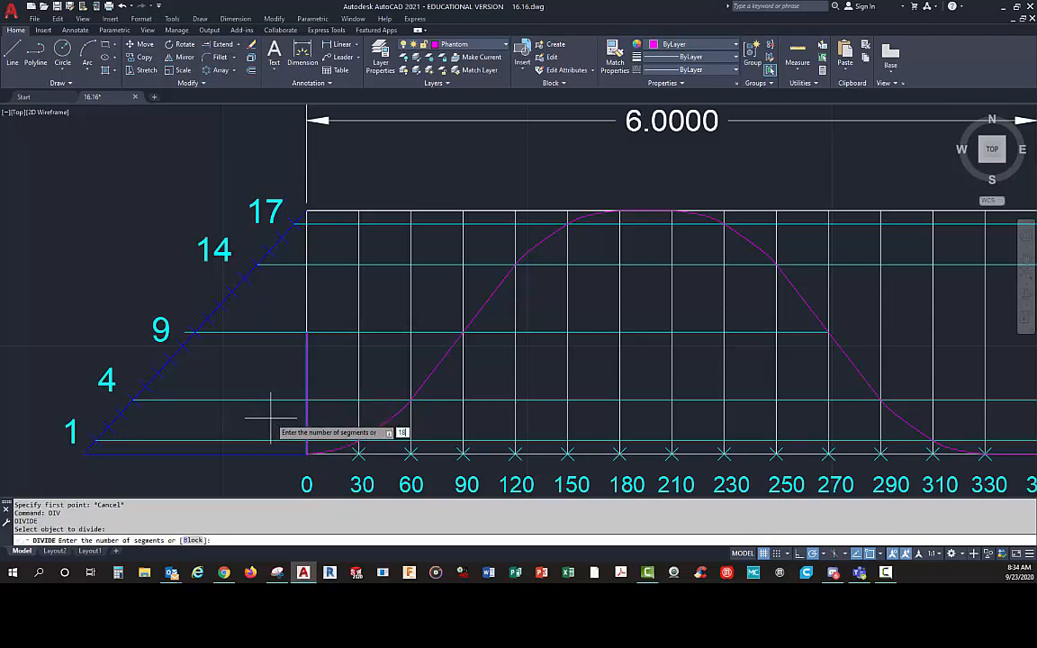
text(18)
key(Return)
scroll(320, 429, up, 2)
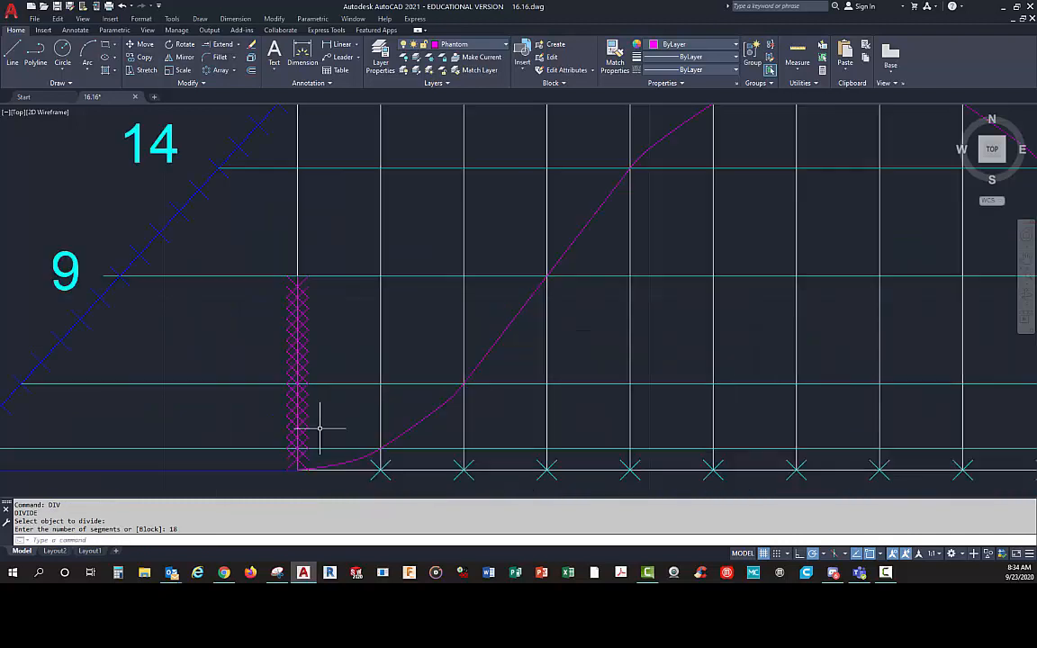
- Regenerate the drawing to rescale the point markers along the divided line and the baseline
scroll(319, 407, up, 2)
mouse_move(324, 423)
middle_down()
mouse_move(366, 390)
mouse_move(357, 385)
middle_up()
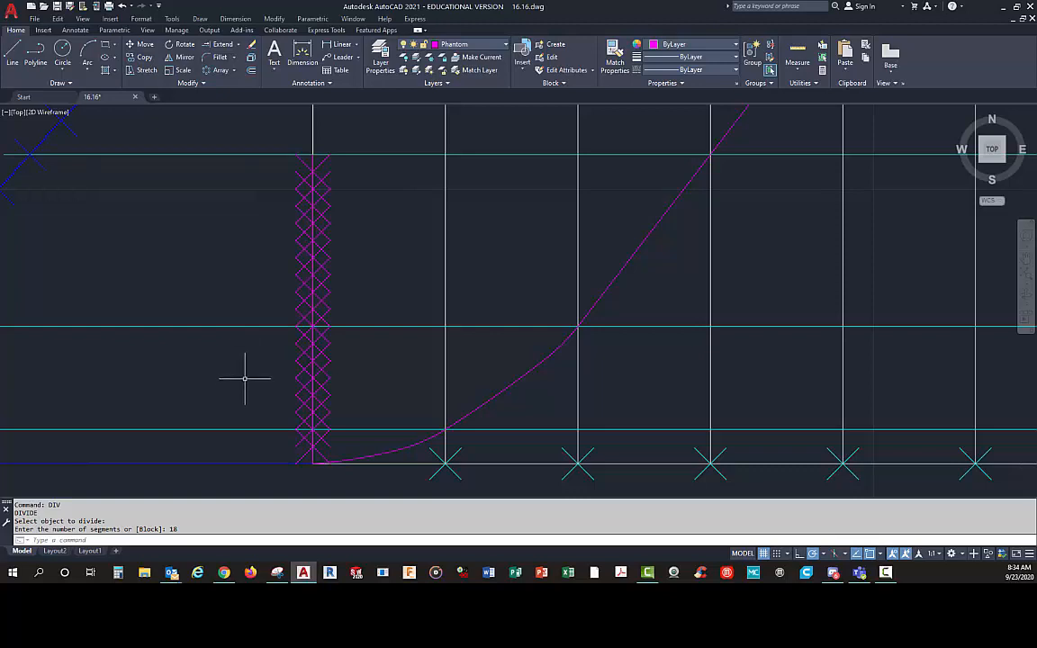
text(r)
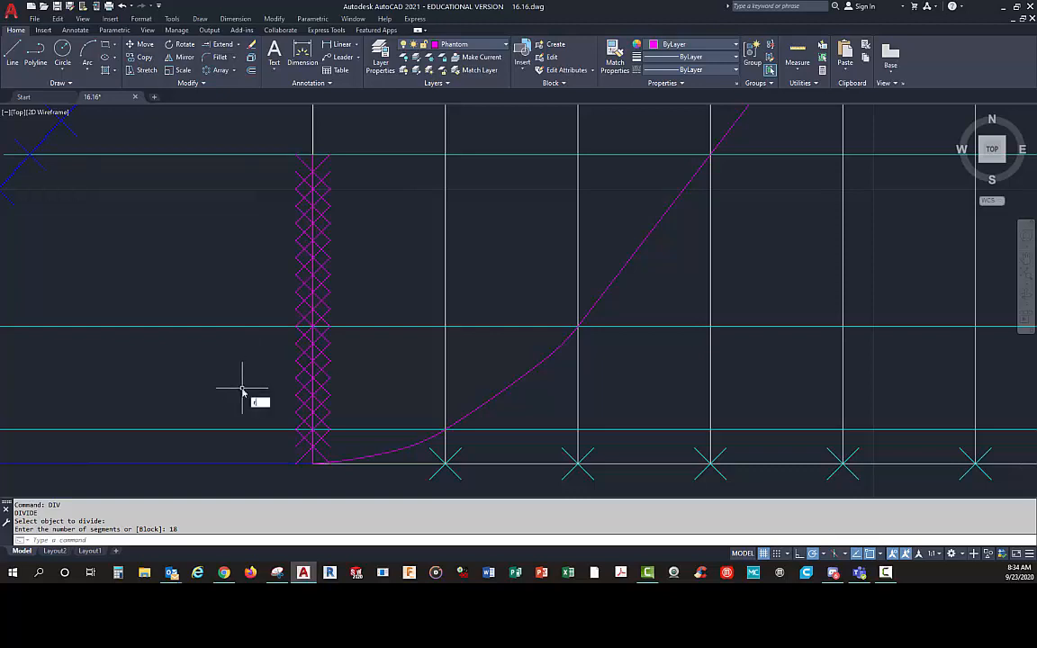
text(e)
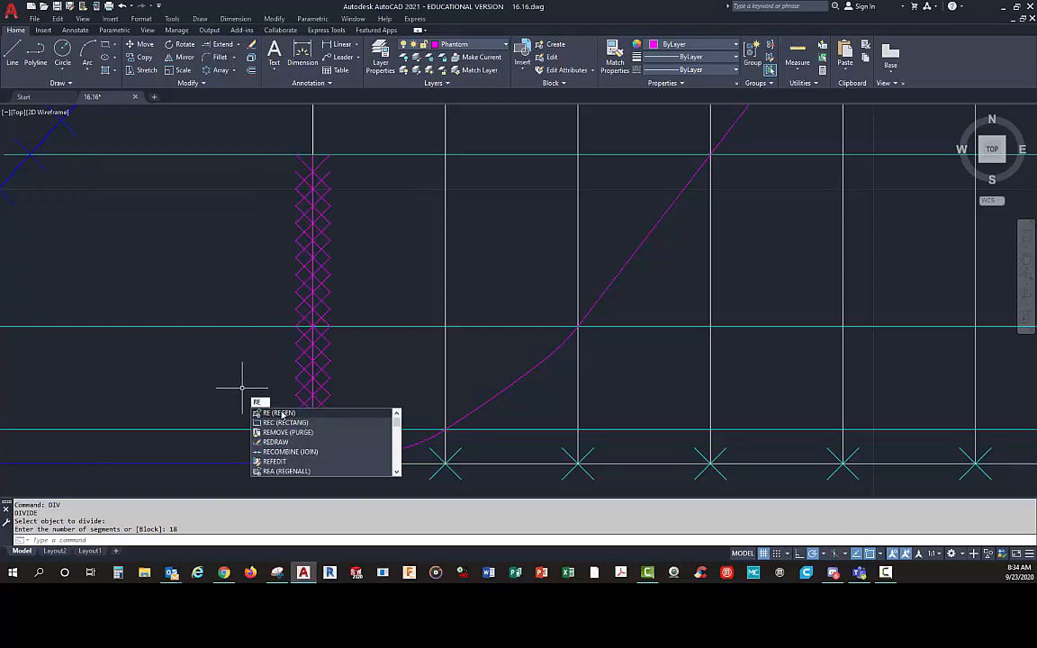
click(282, 413)
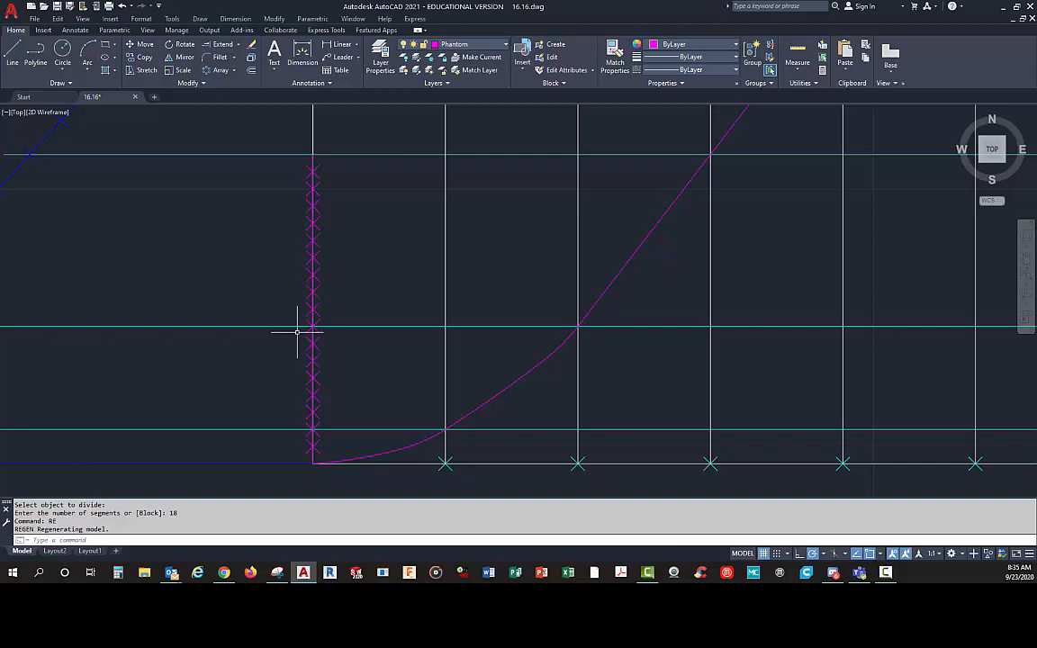
- Erase the divided line and its division points from the 0 vertical, leaving both displacement diagrams in view
scroll(292, 306, down, 6)
scroll(277, 301, up, 2)
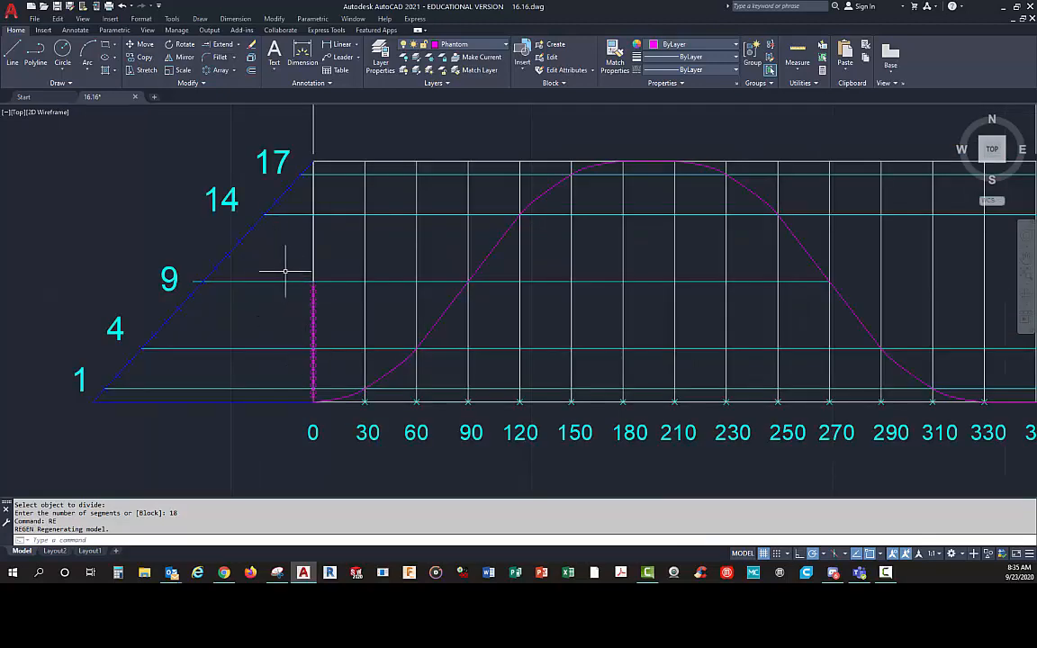
click(285, 274)
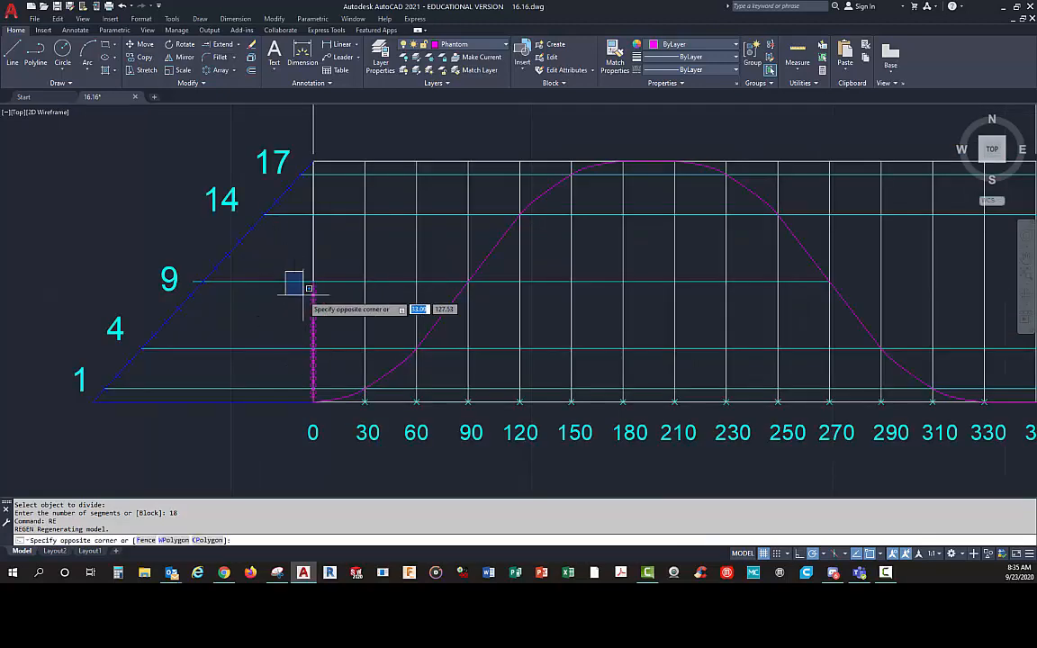
click(288, 421)
key(Delete)
scroll(312, 397, down, 4)
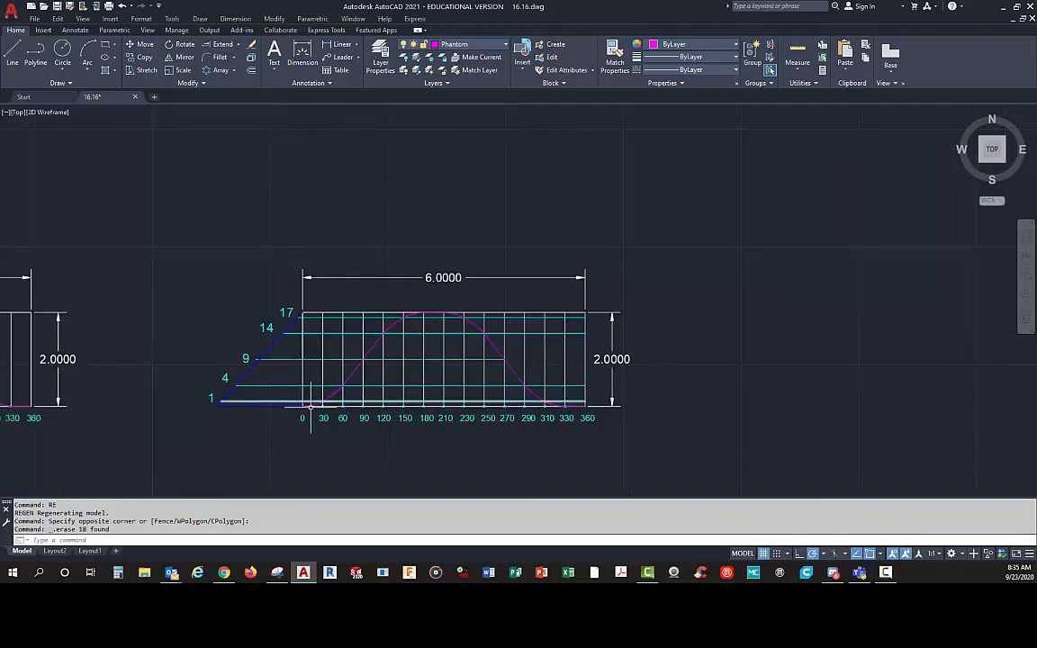
mouse_move(321, 431)
middle_down()
mouse_move(474, 396)
mouse_move(604, 397)
middle_up()
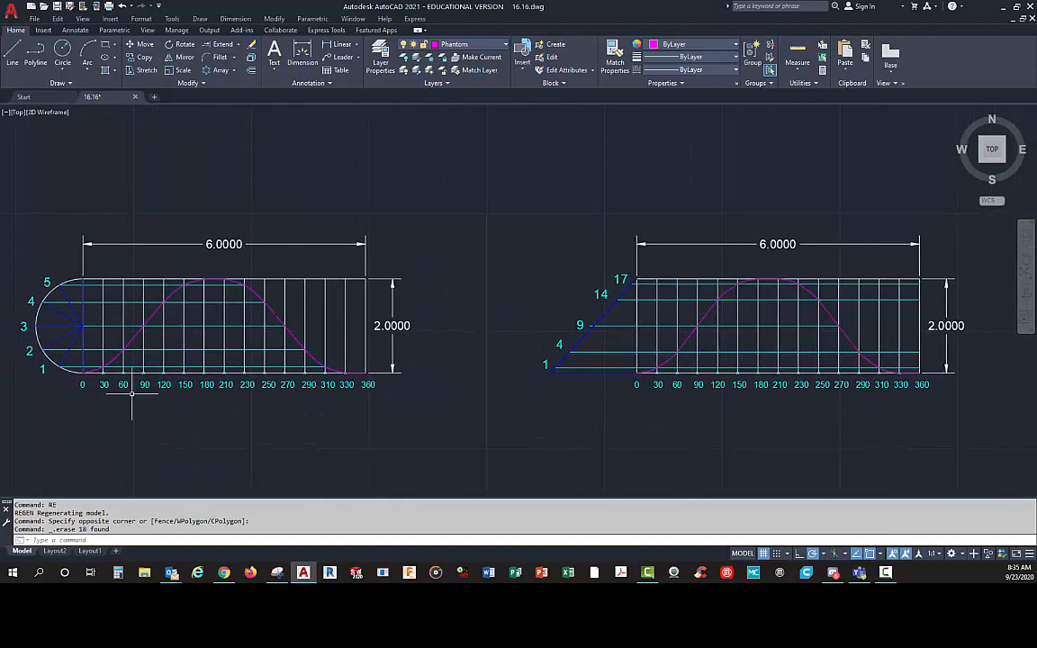